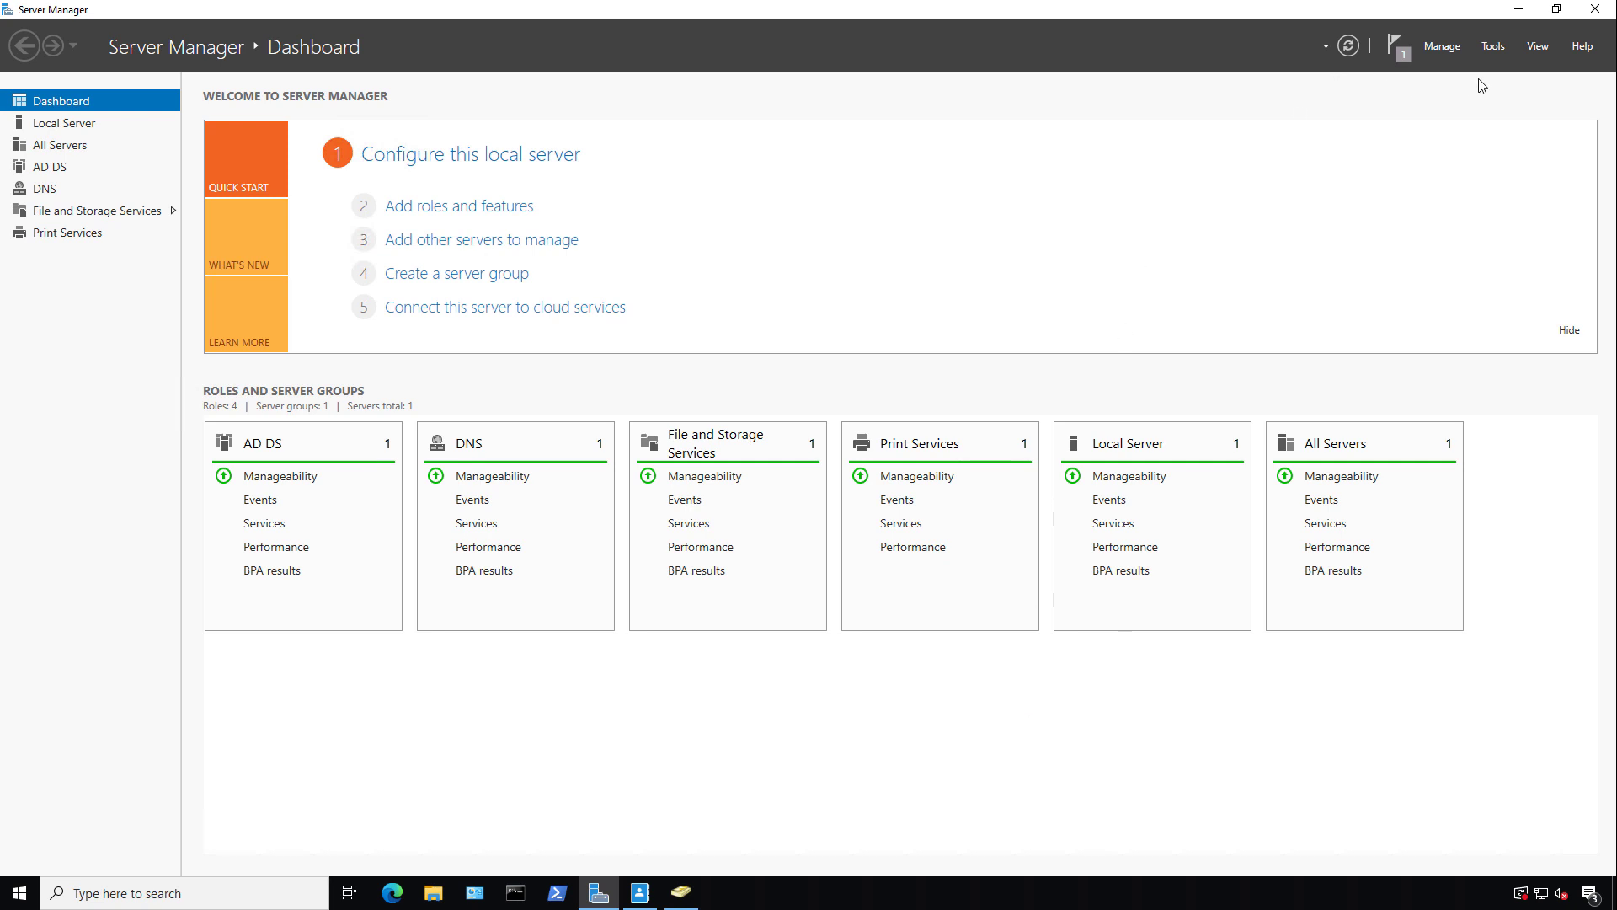
Open Server Manager's Tools menu to list the administrative tools.
left_click(1491, 48)
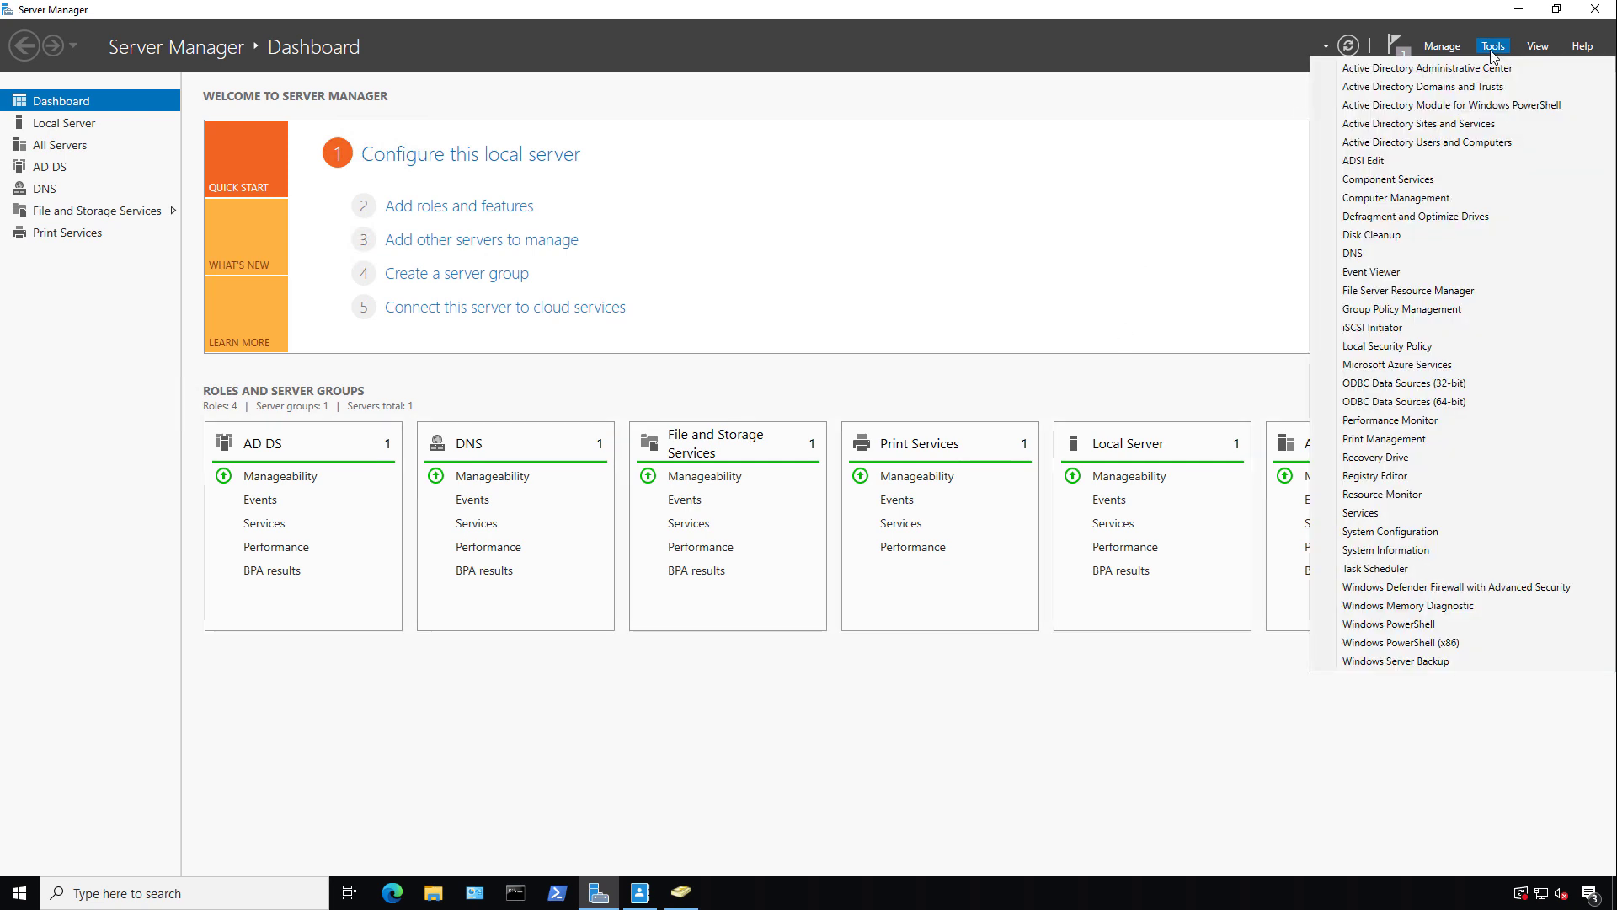
Launch DNS Manager maximized and show the Infosec.int zone records under IS-DC1's Forward Lookup Zones.
left_click(1385, 253)
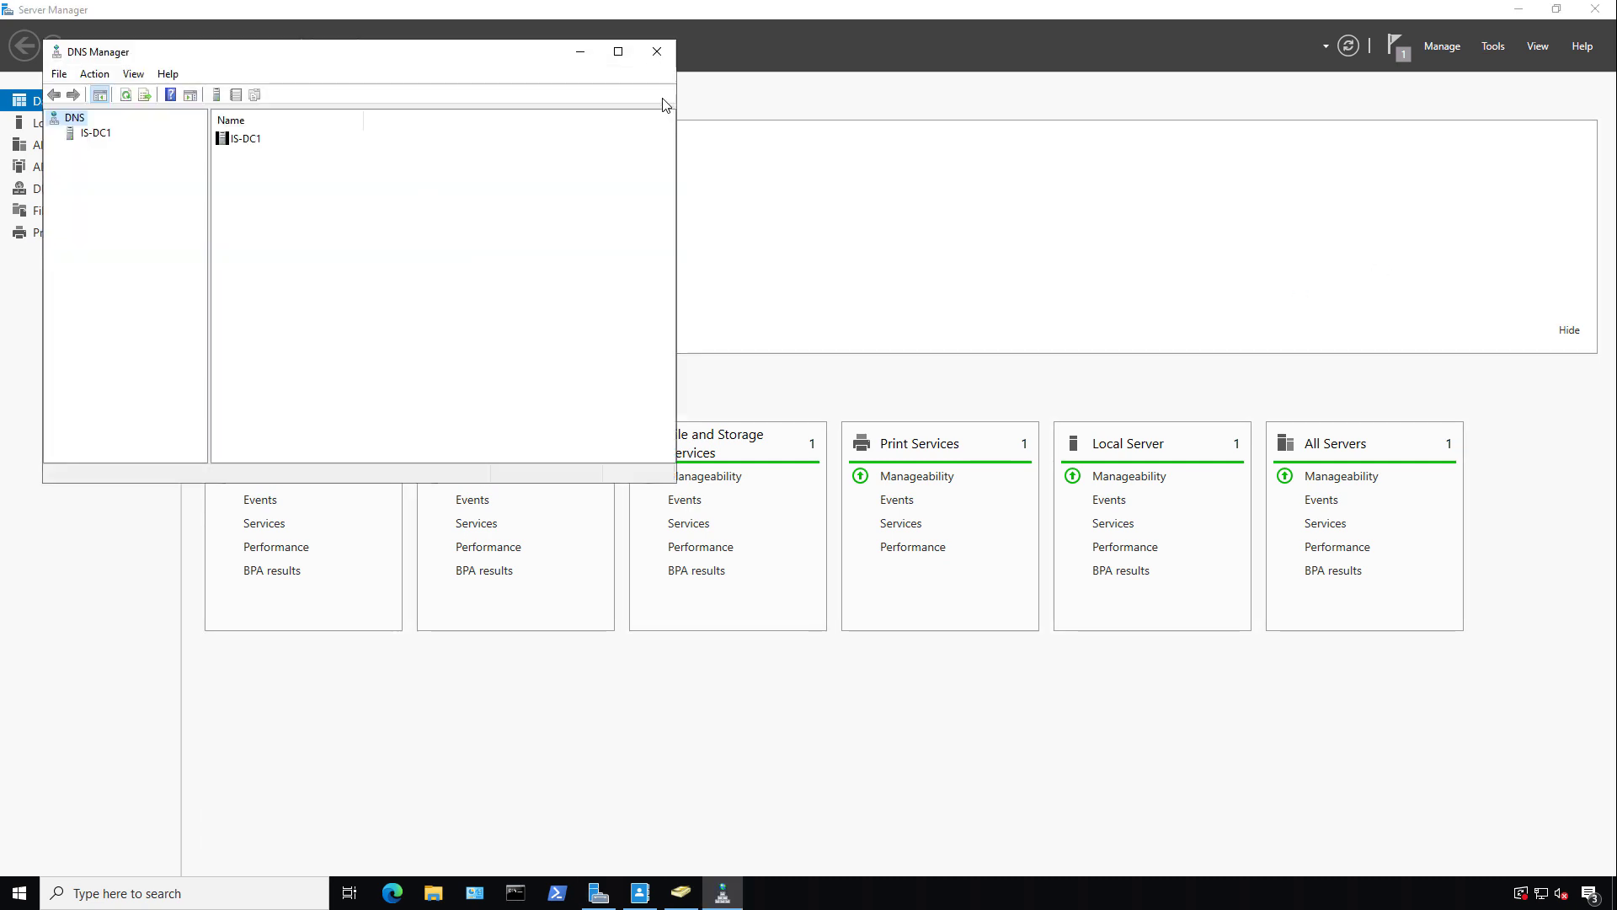
left_click(617, 52)
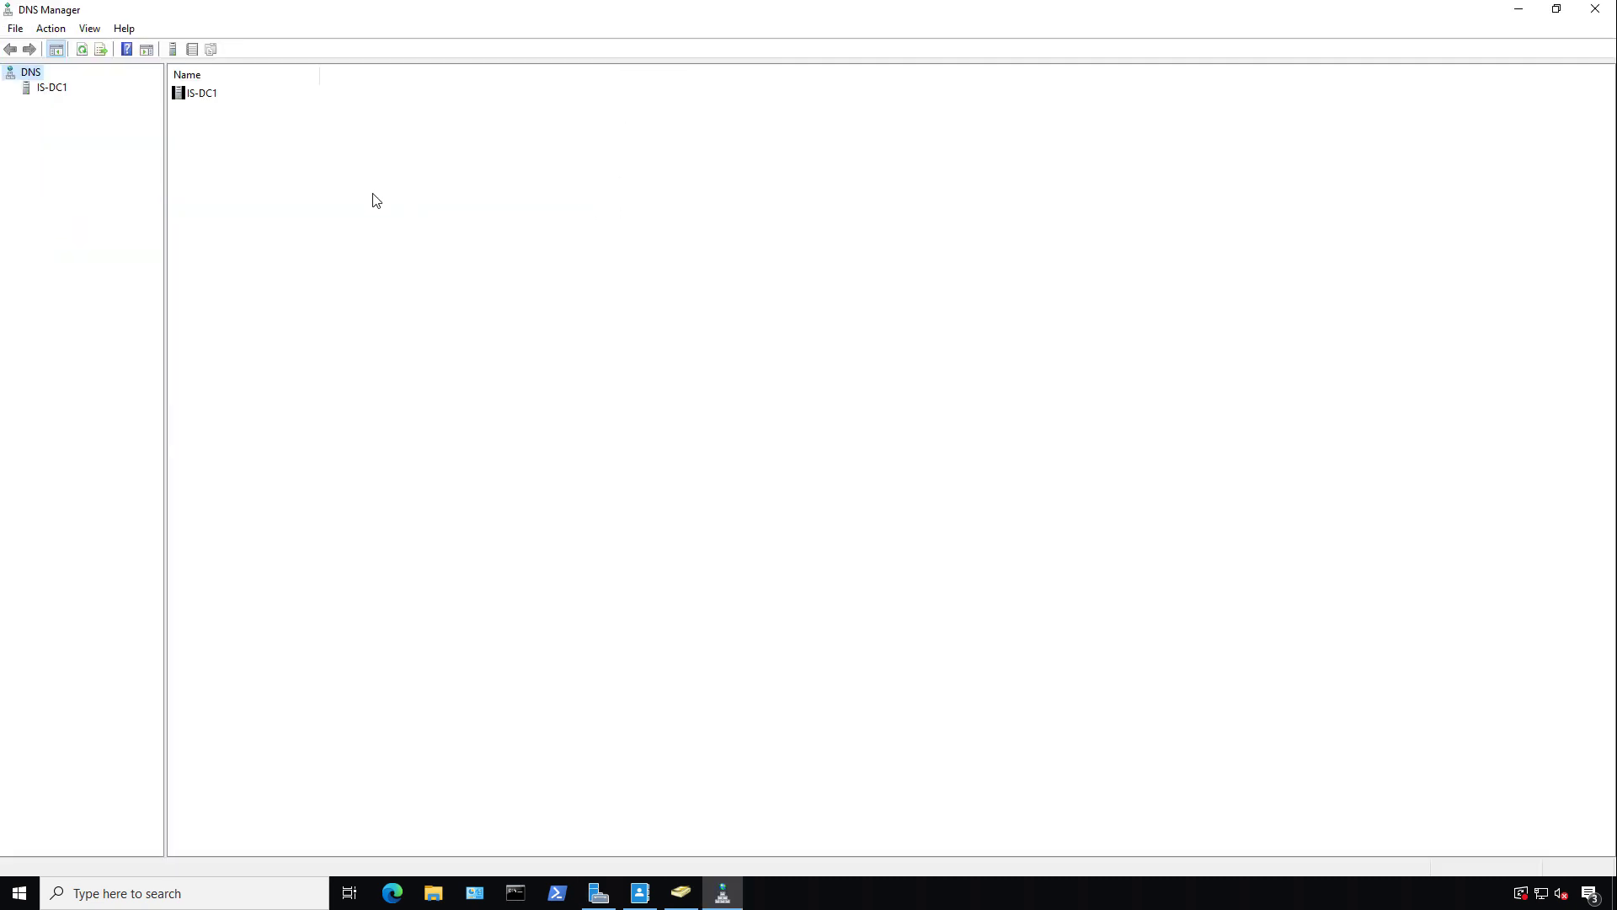
left_click(50, 88)
left_click(11, 88)
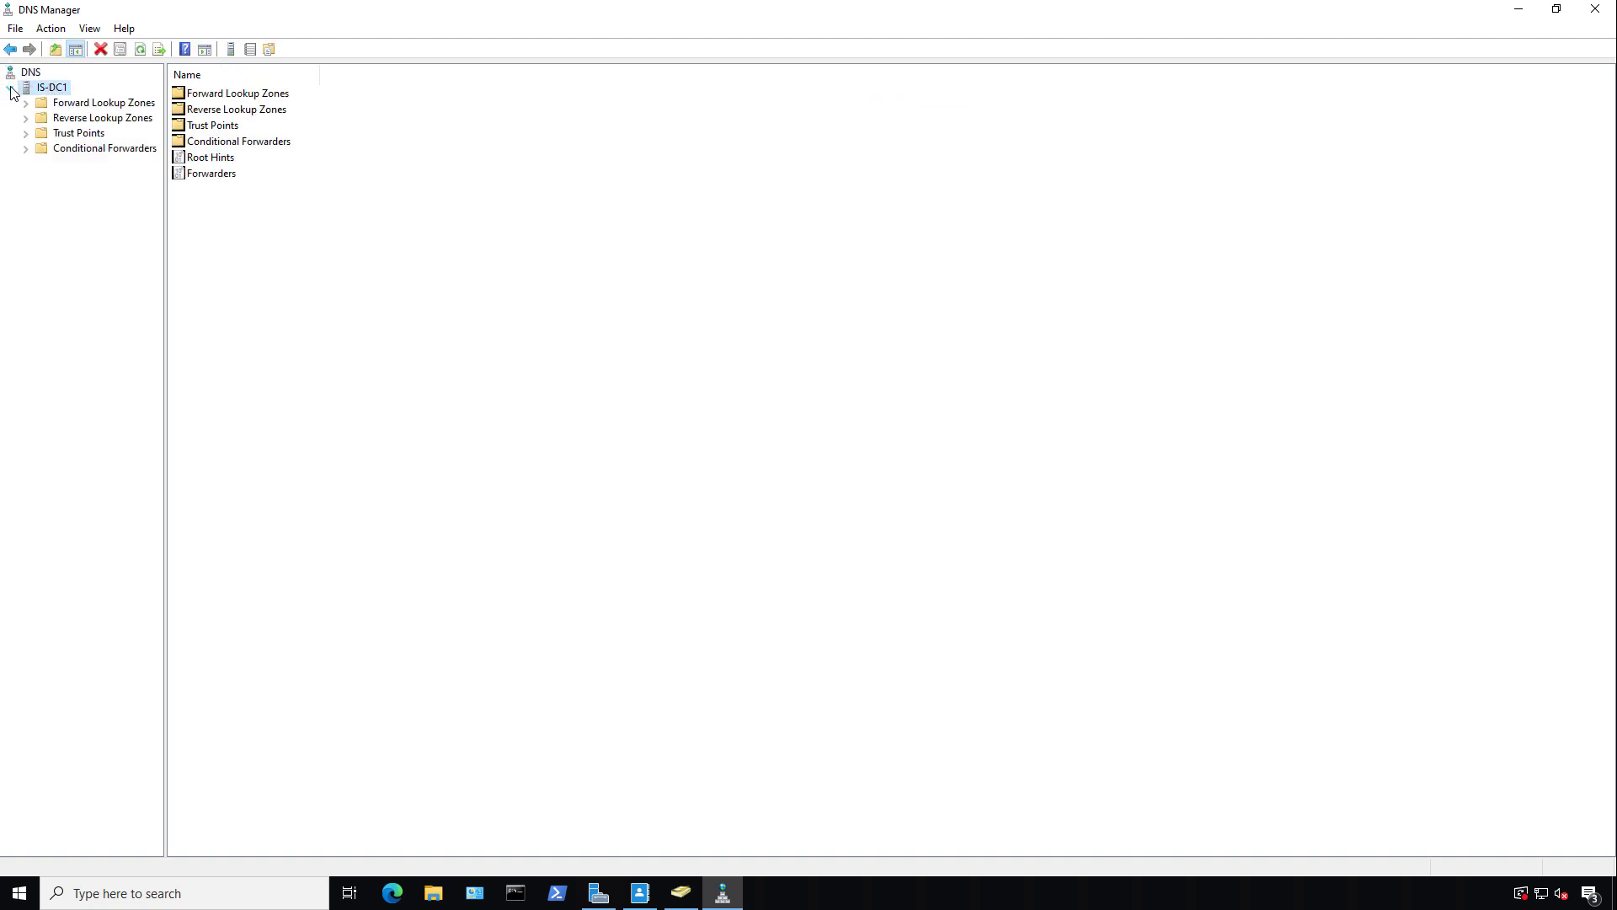
left_click(102, 105)
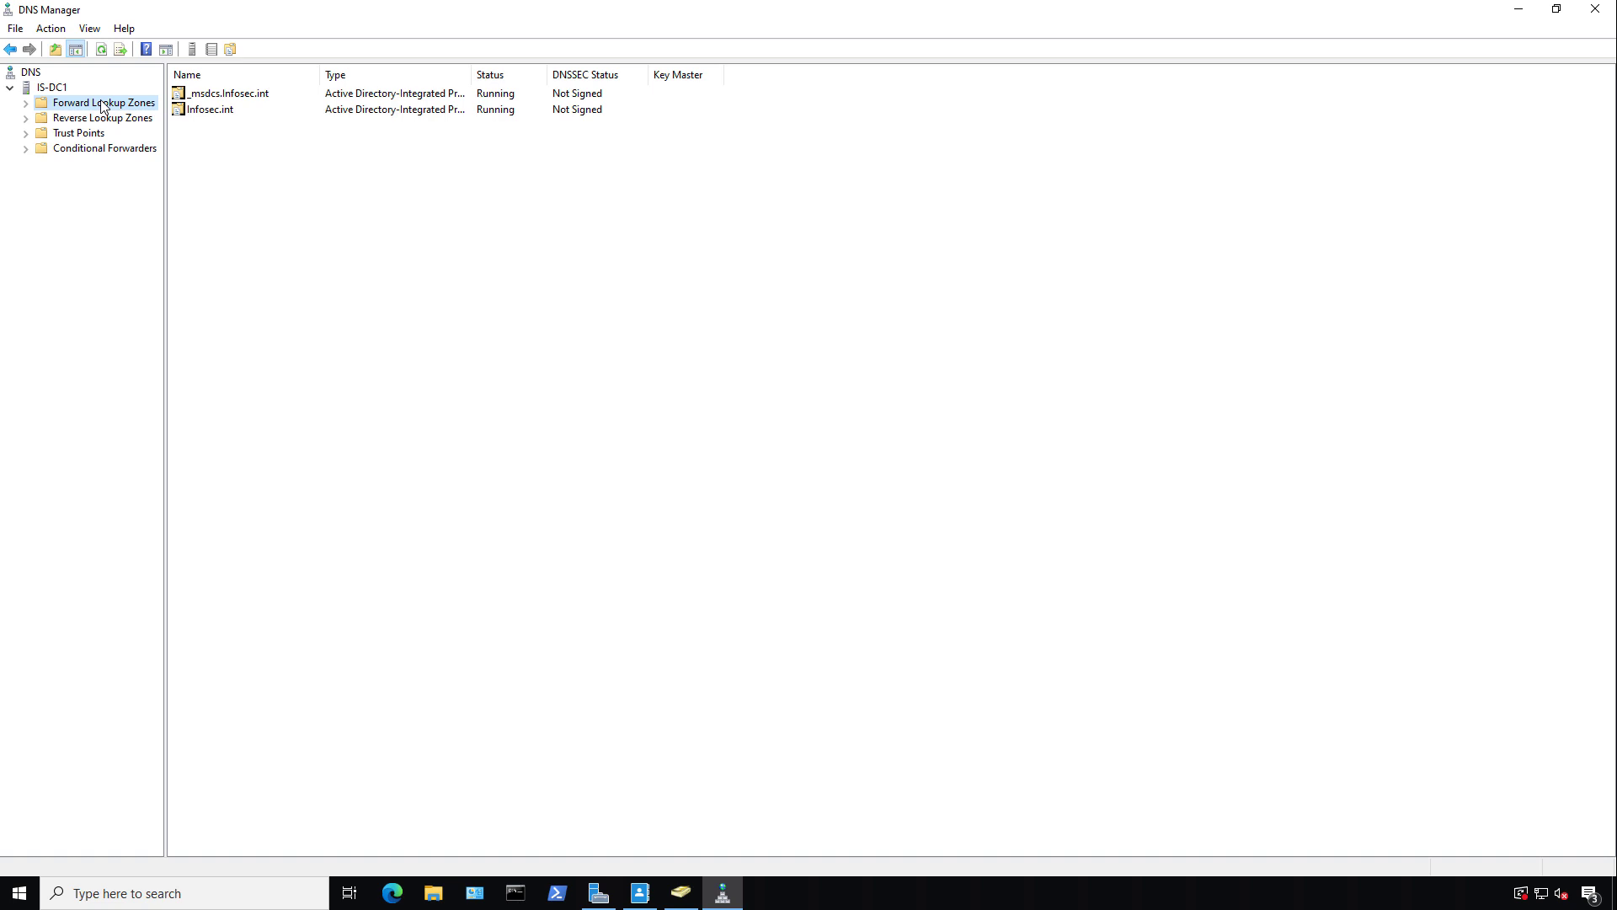
double_click(101, 105)
left_click(87, 136)
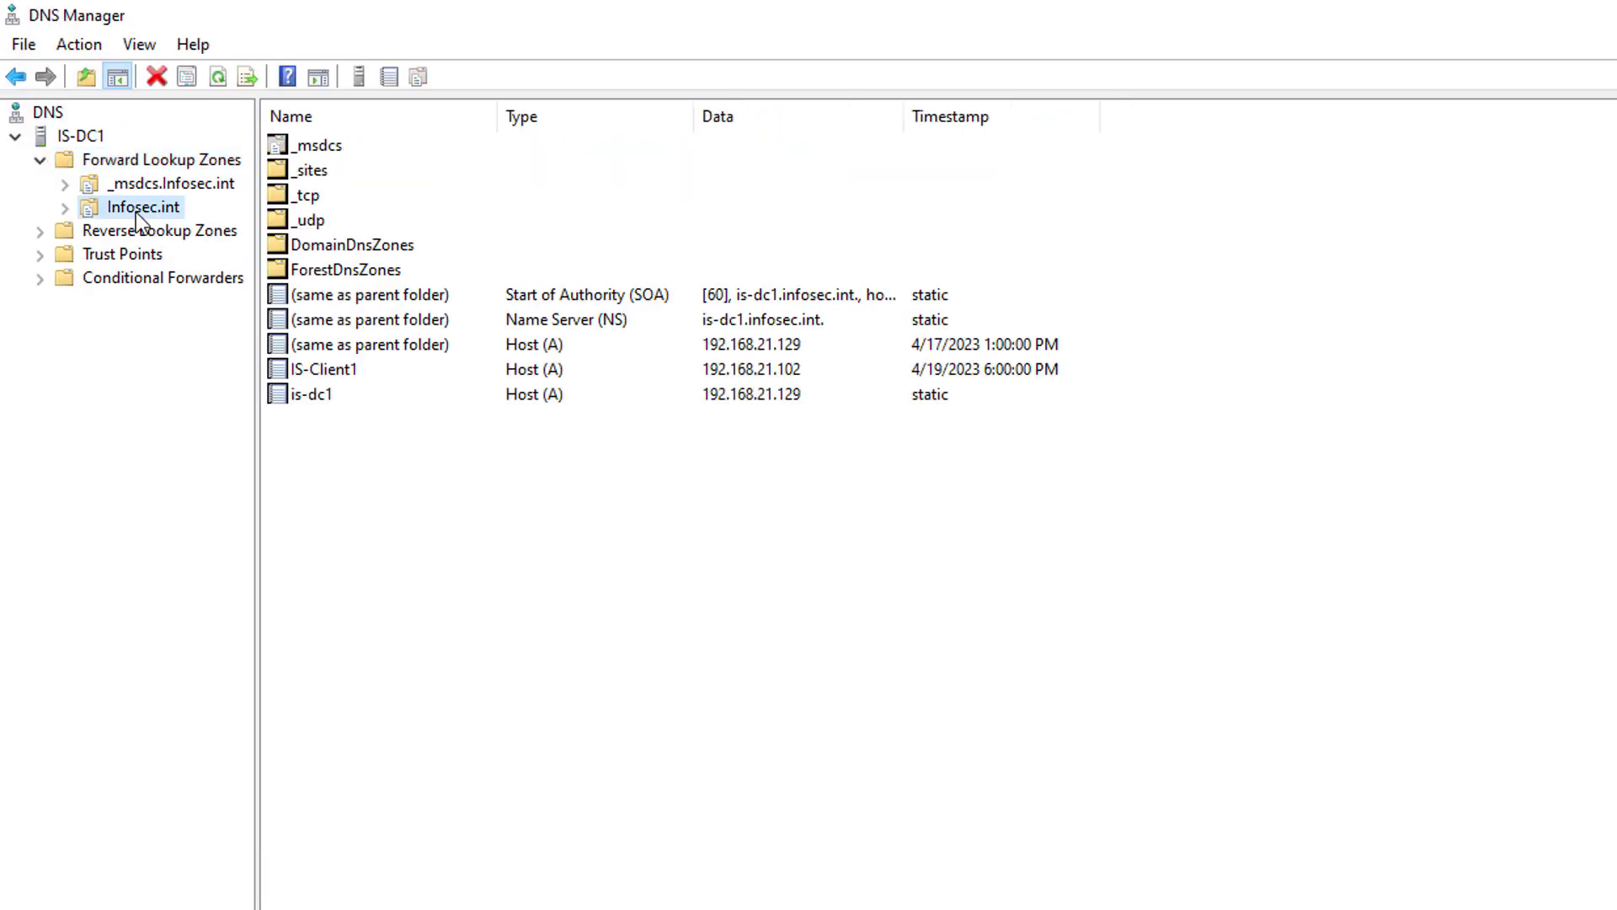
Start the DNSSEC Sign the Zone wizard for Infosec.int and get past its introduction.
right_click(135, 210)
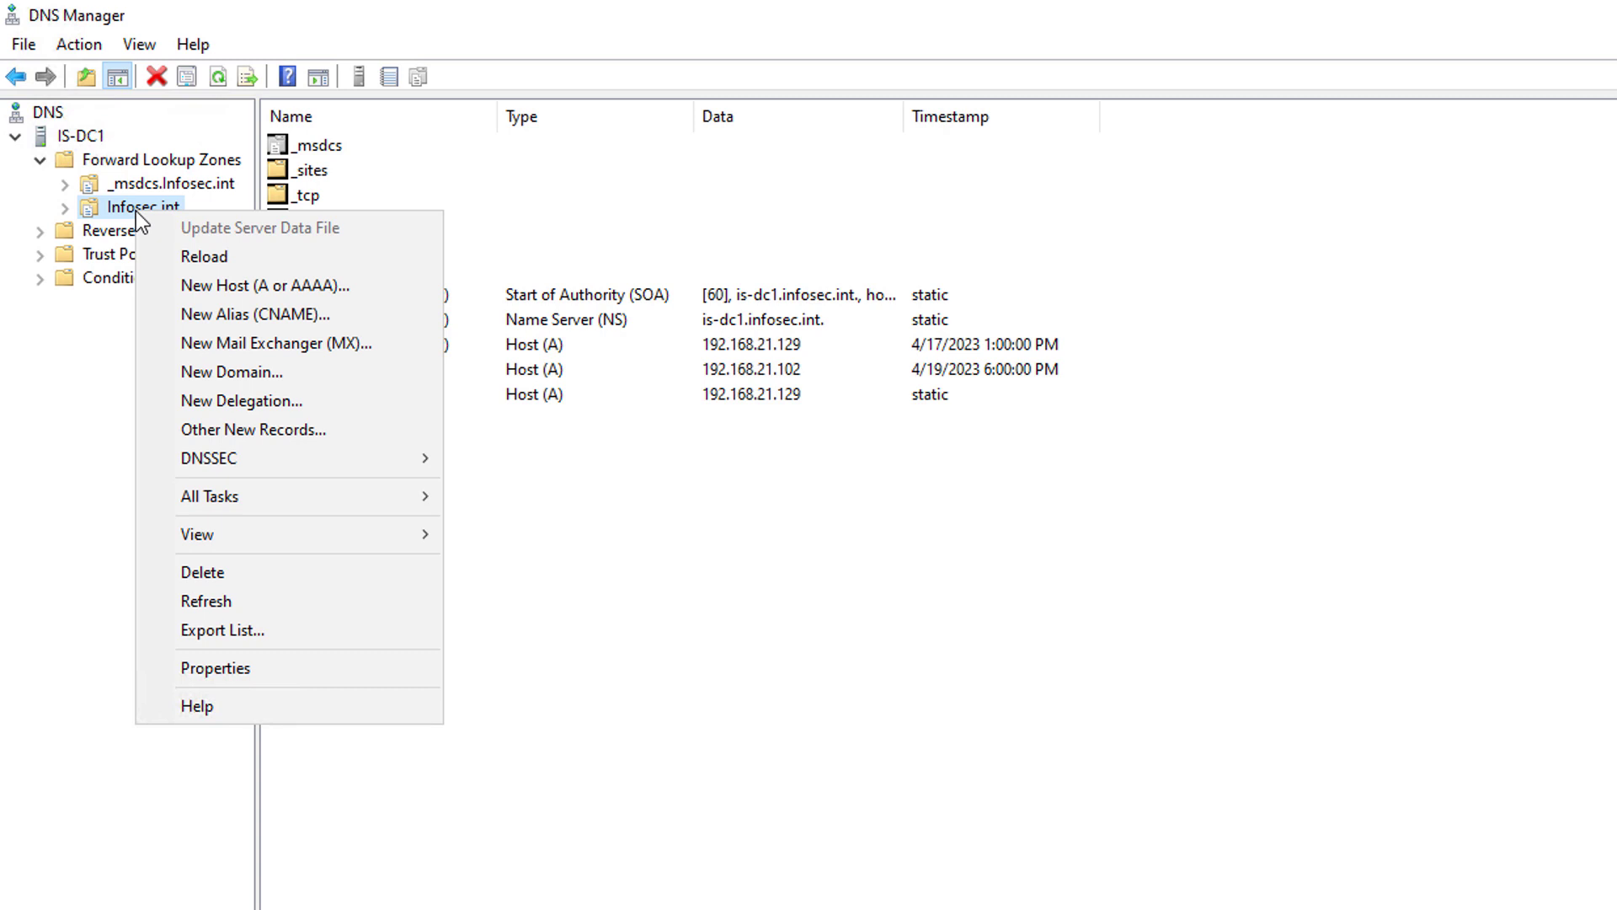
mouse_move(236, 468)
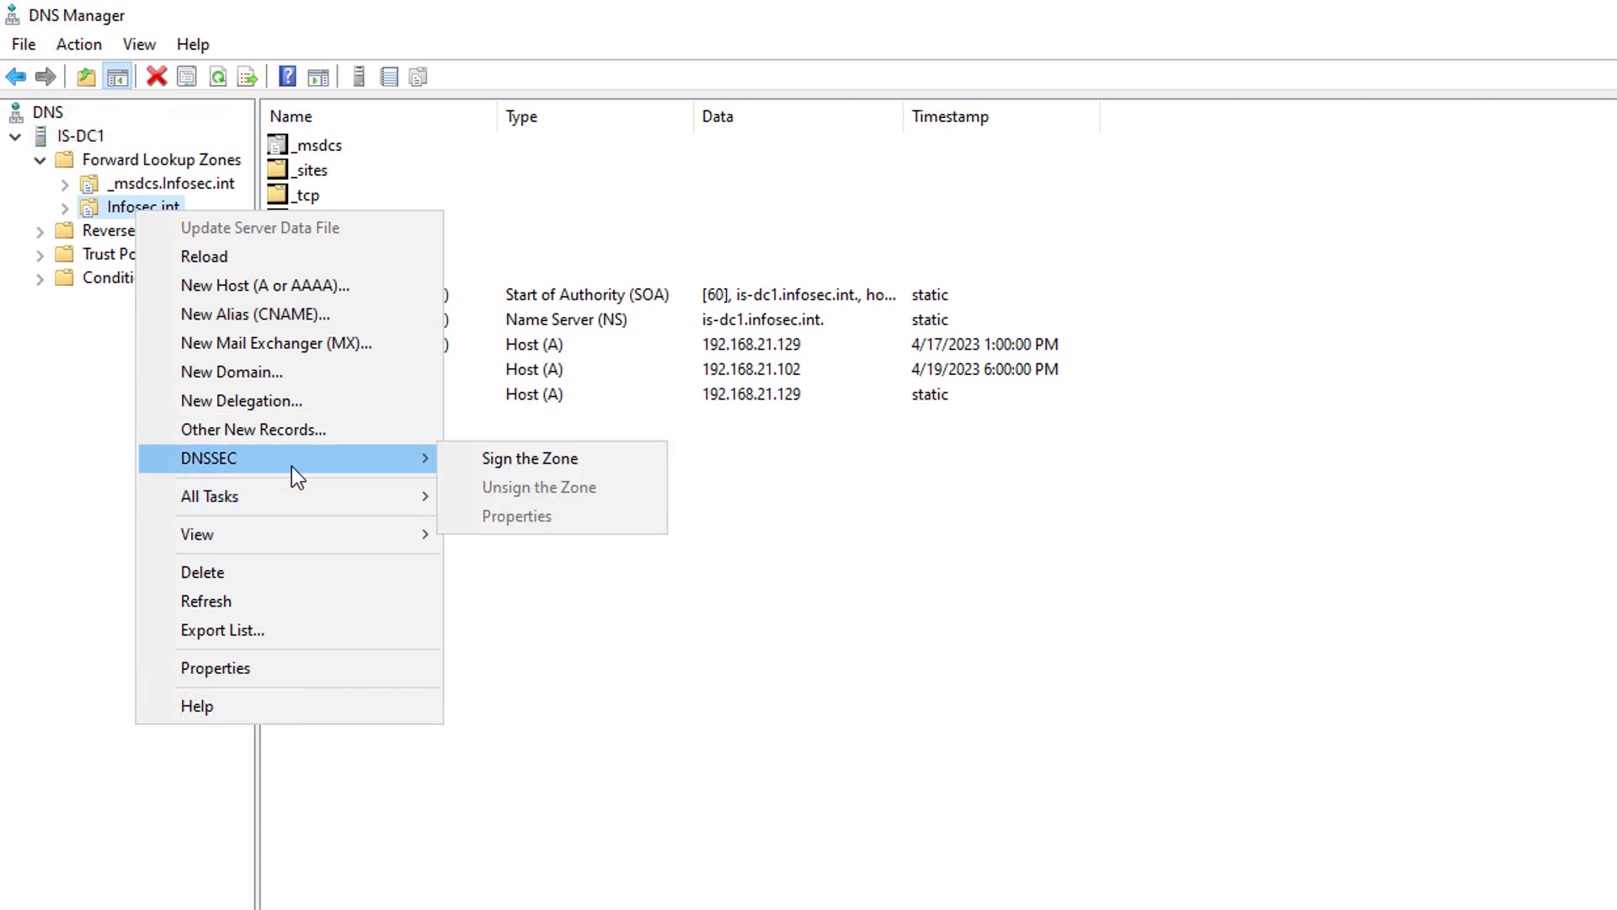
left_click(530, 460)
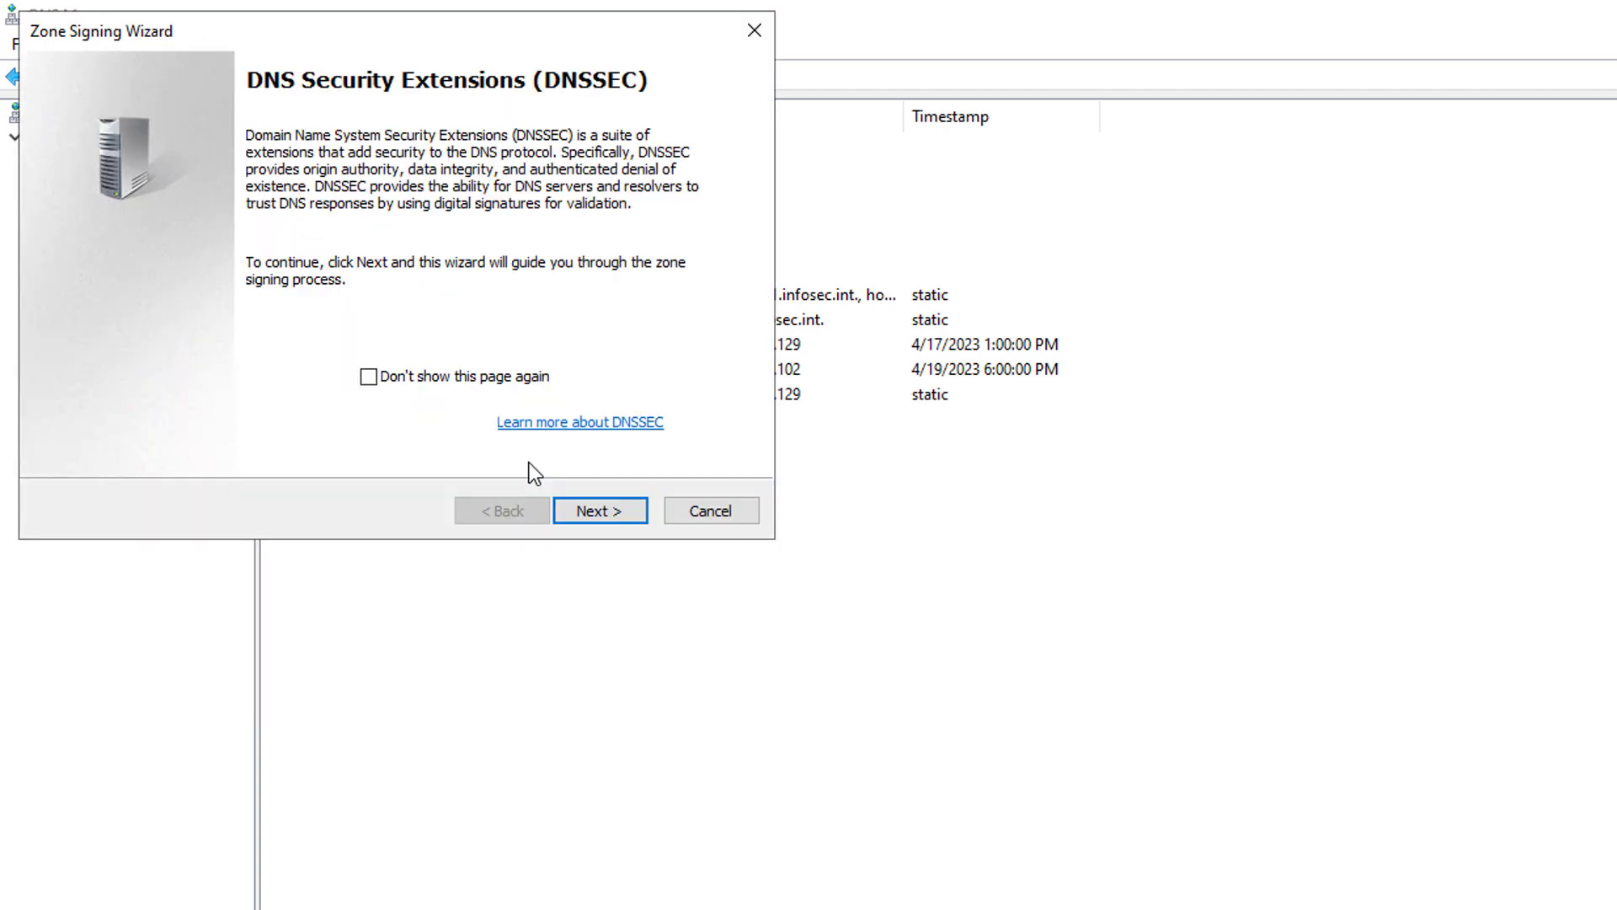
left_click_drag(400, 30, 1357, 383)
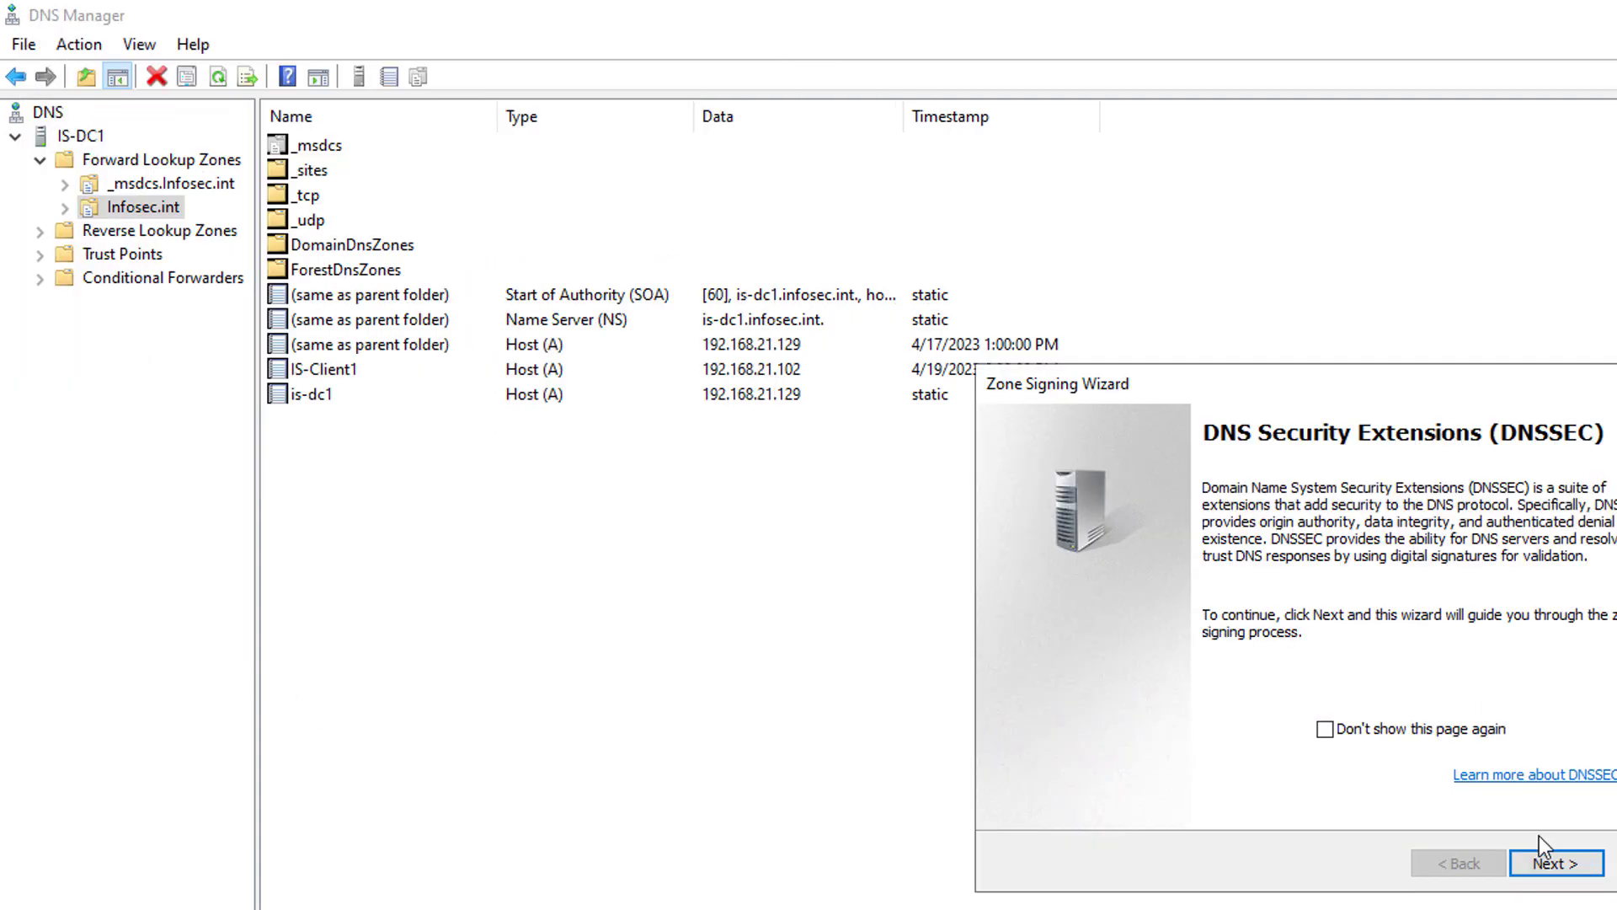
left_click(1550, 865)
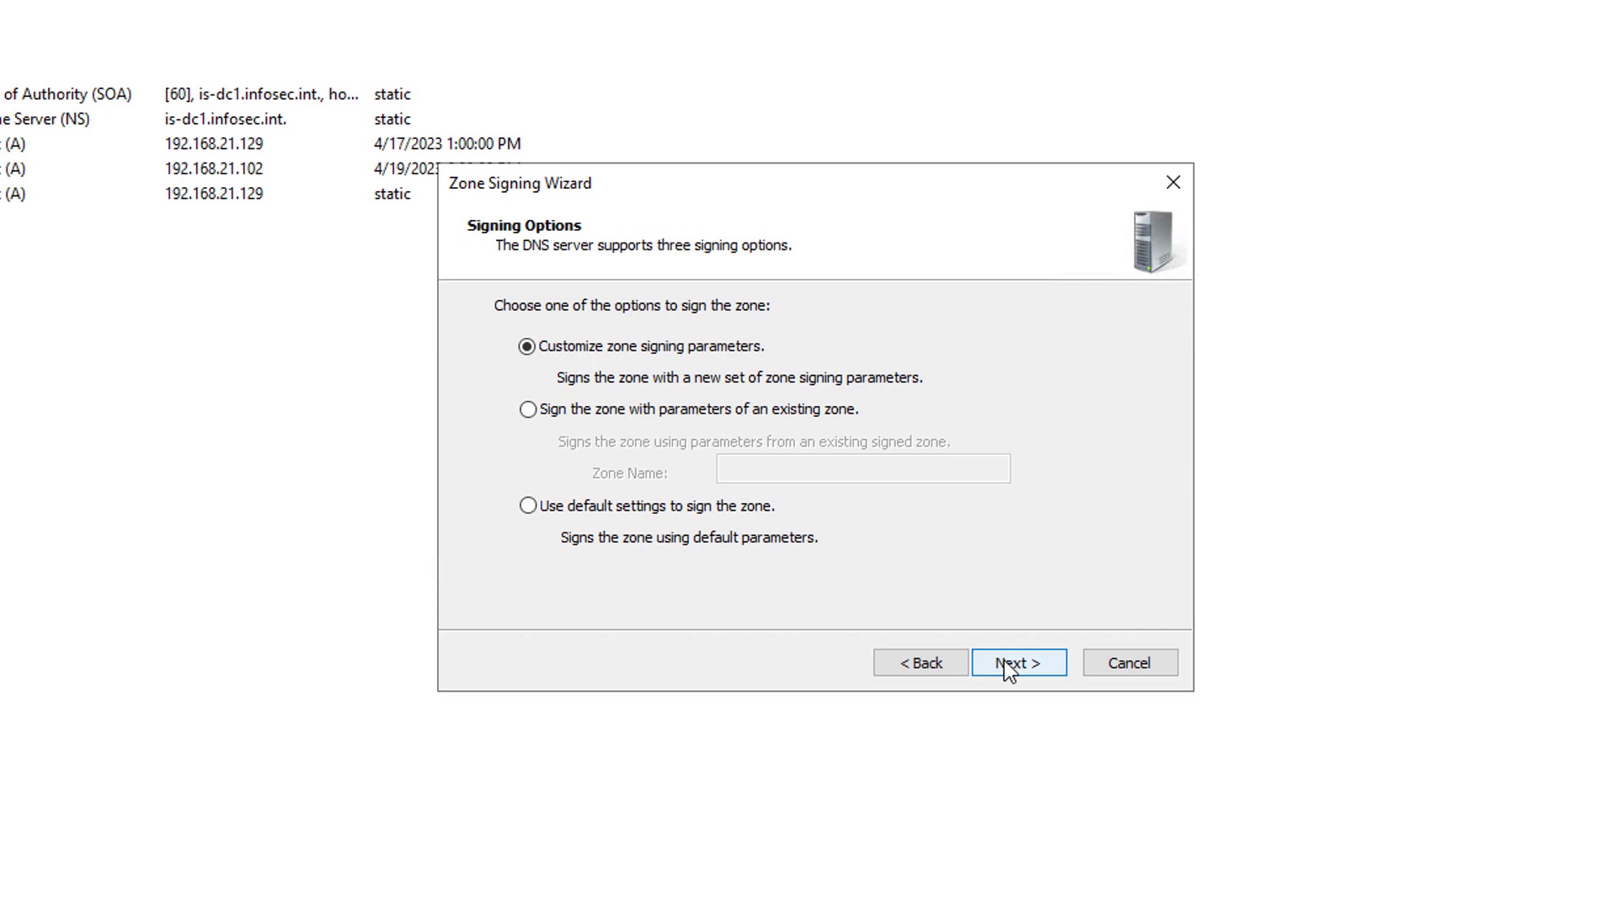
Choose customized zone signing parameters and keep IS-DC1 as the Key Master.
left_click(1013, 662)
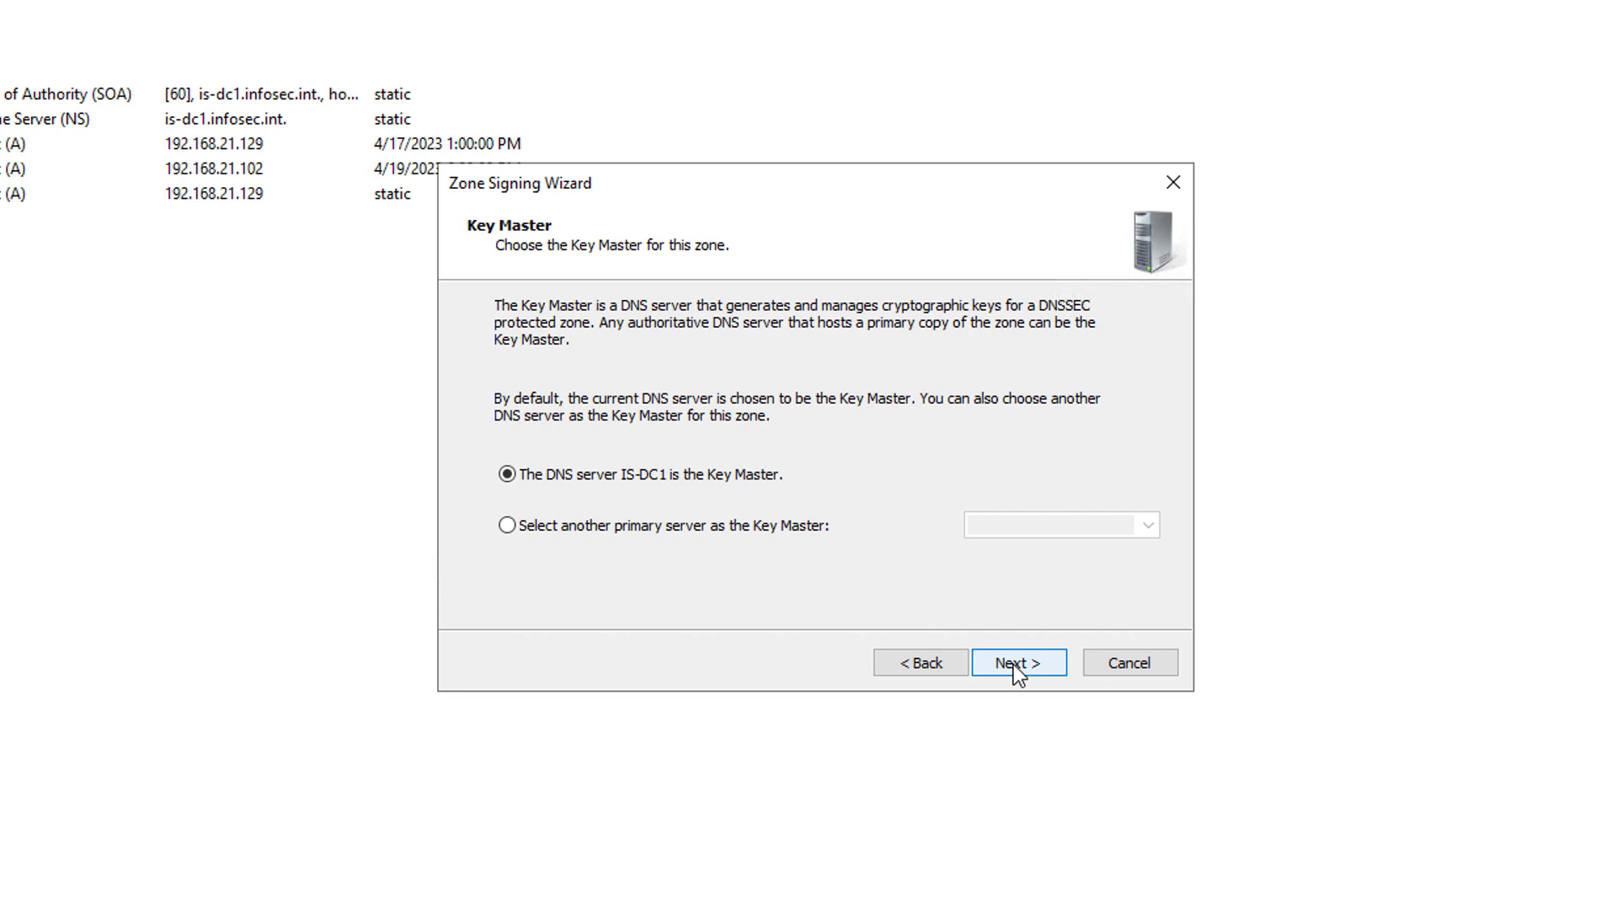
left_click(729, 529)
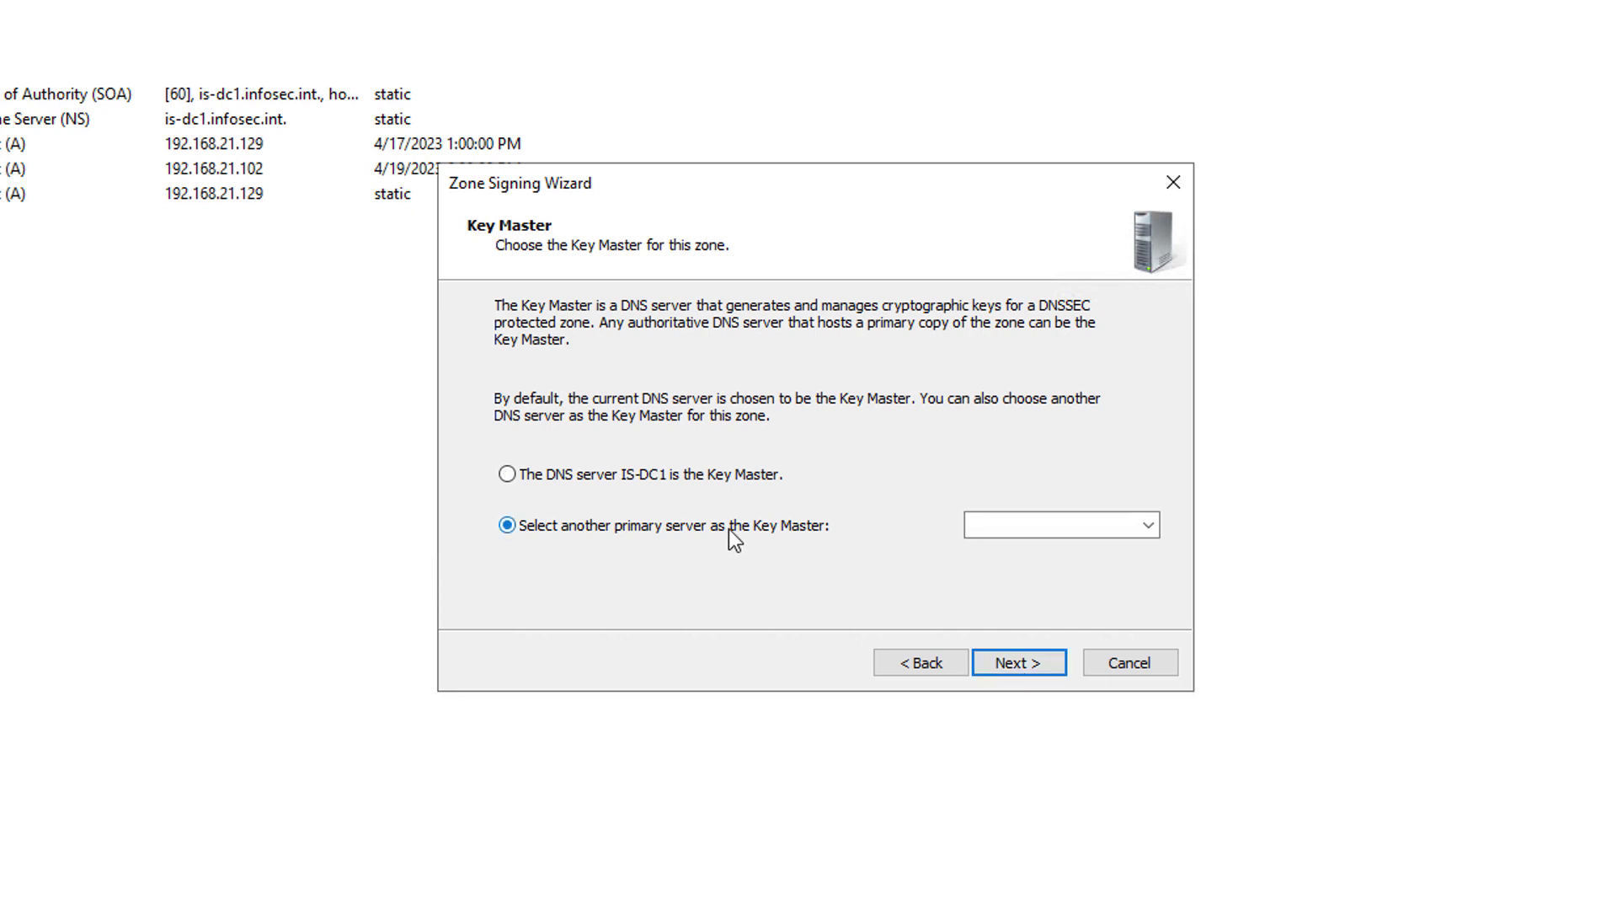
left_click(708, 472)
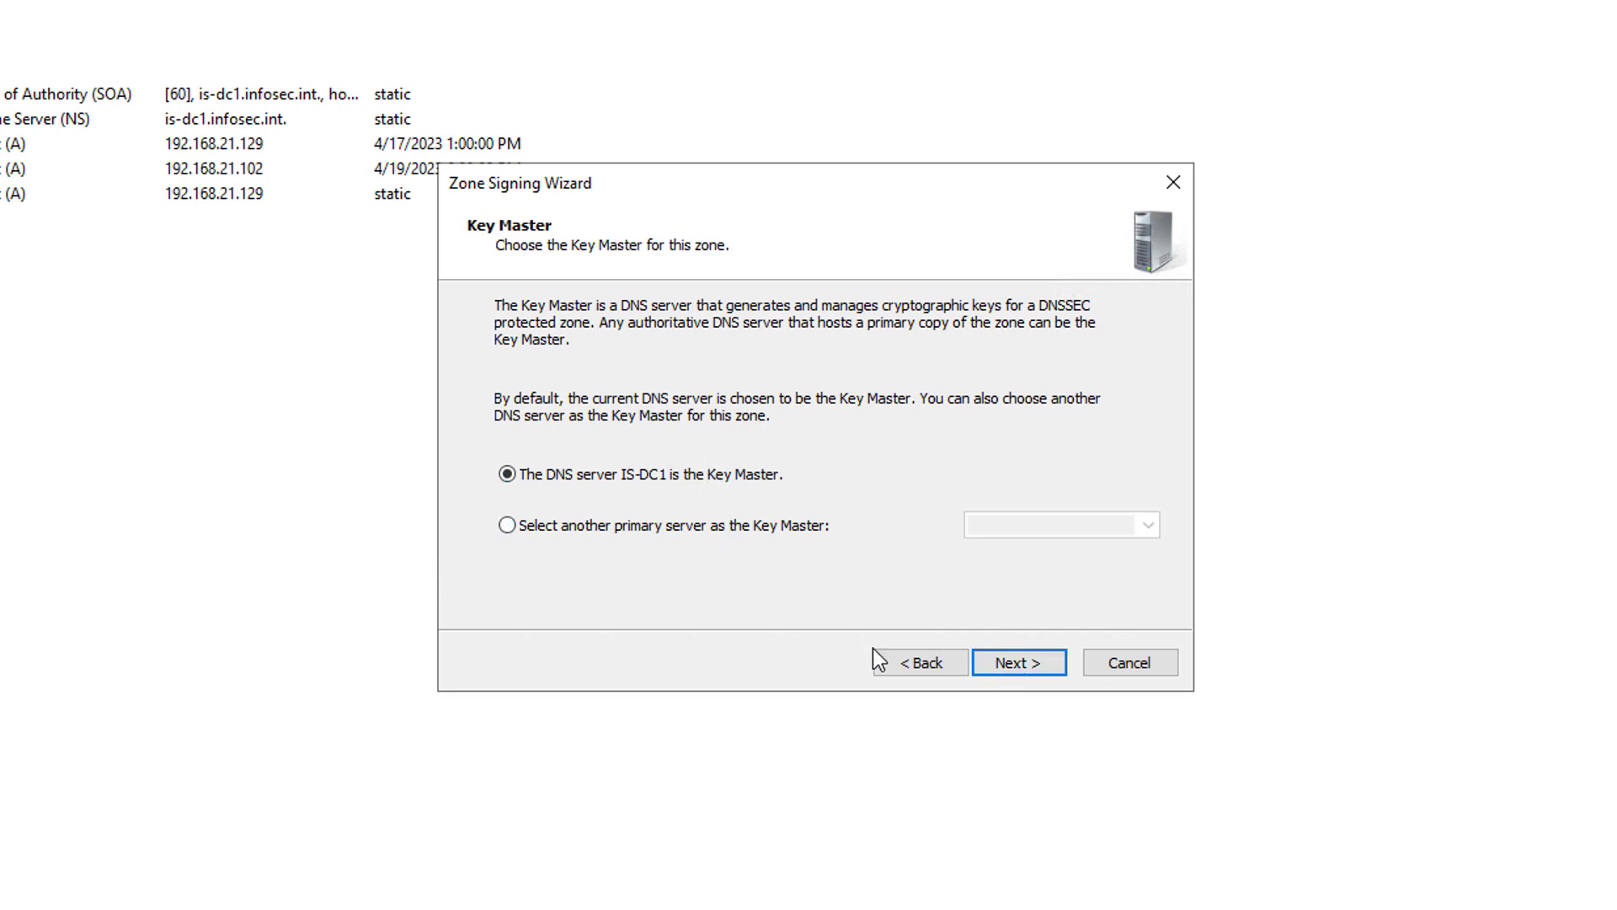
left_click(1042, 665)
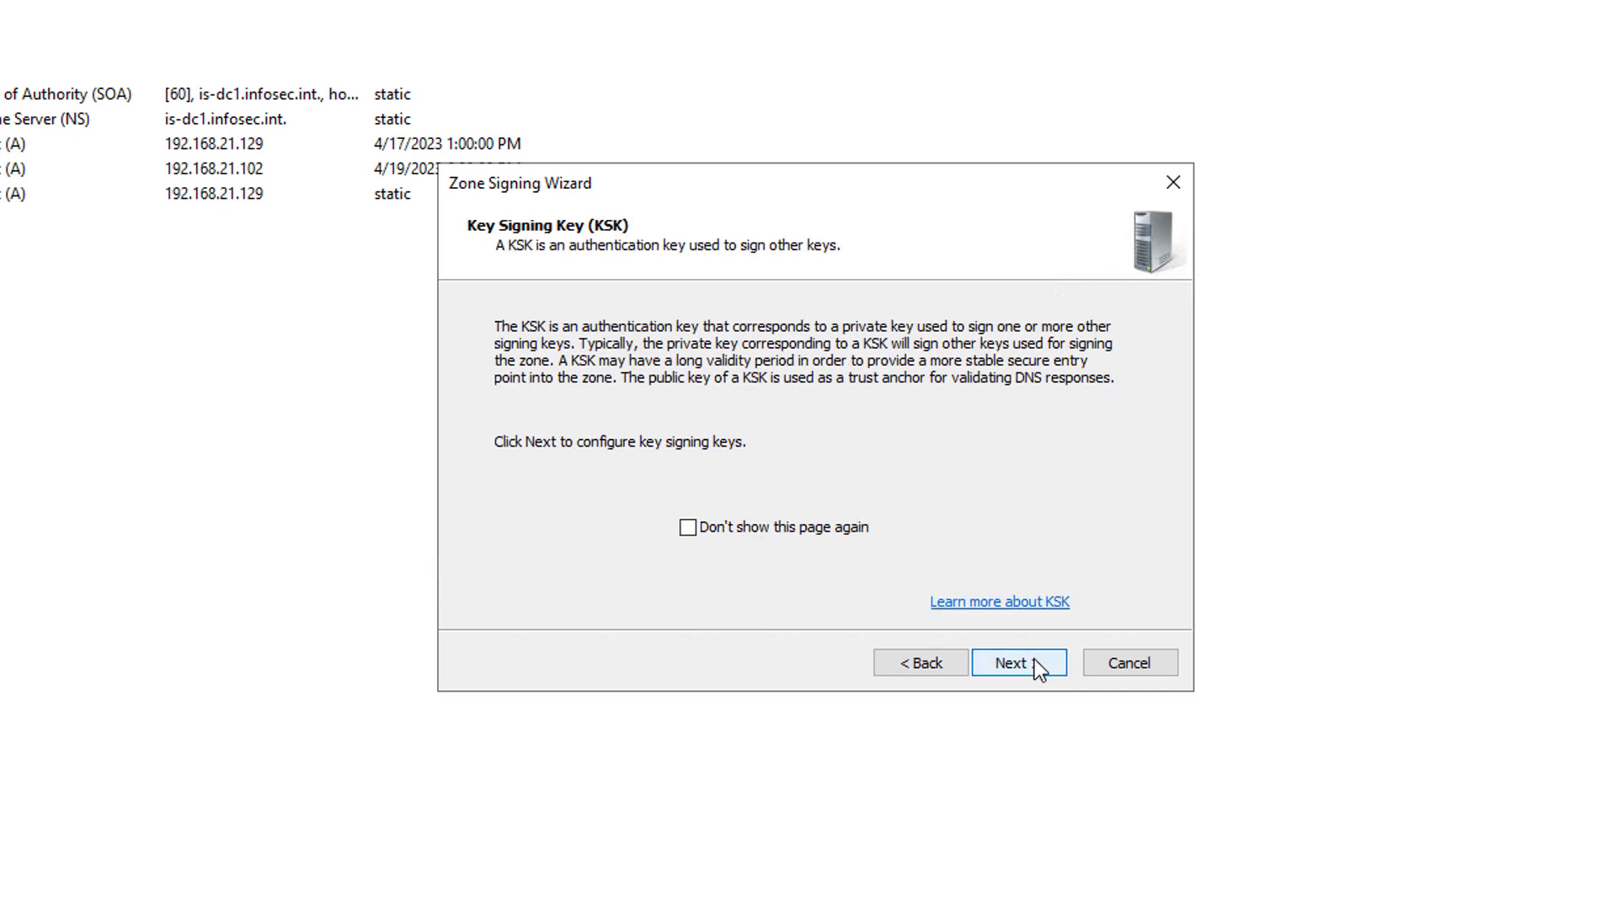
Add a default RSA/SHA-256 2048-bit key signing key and continue to the ZSK step.
left_click(1037, 669)
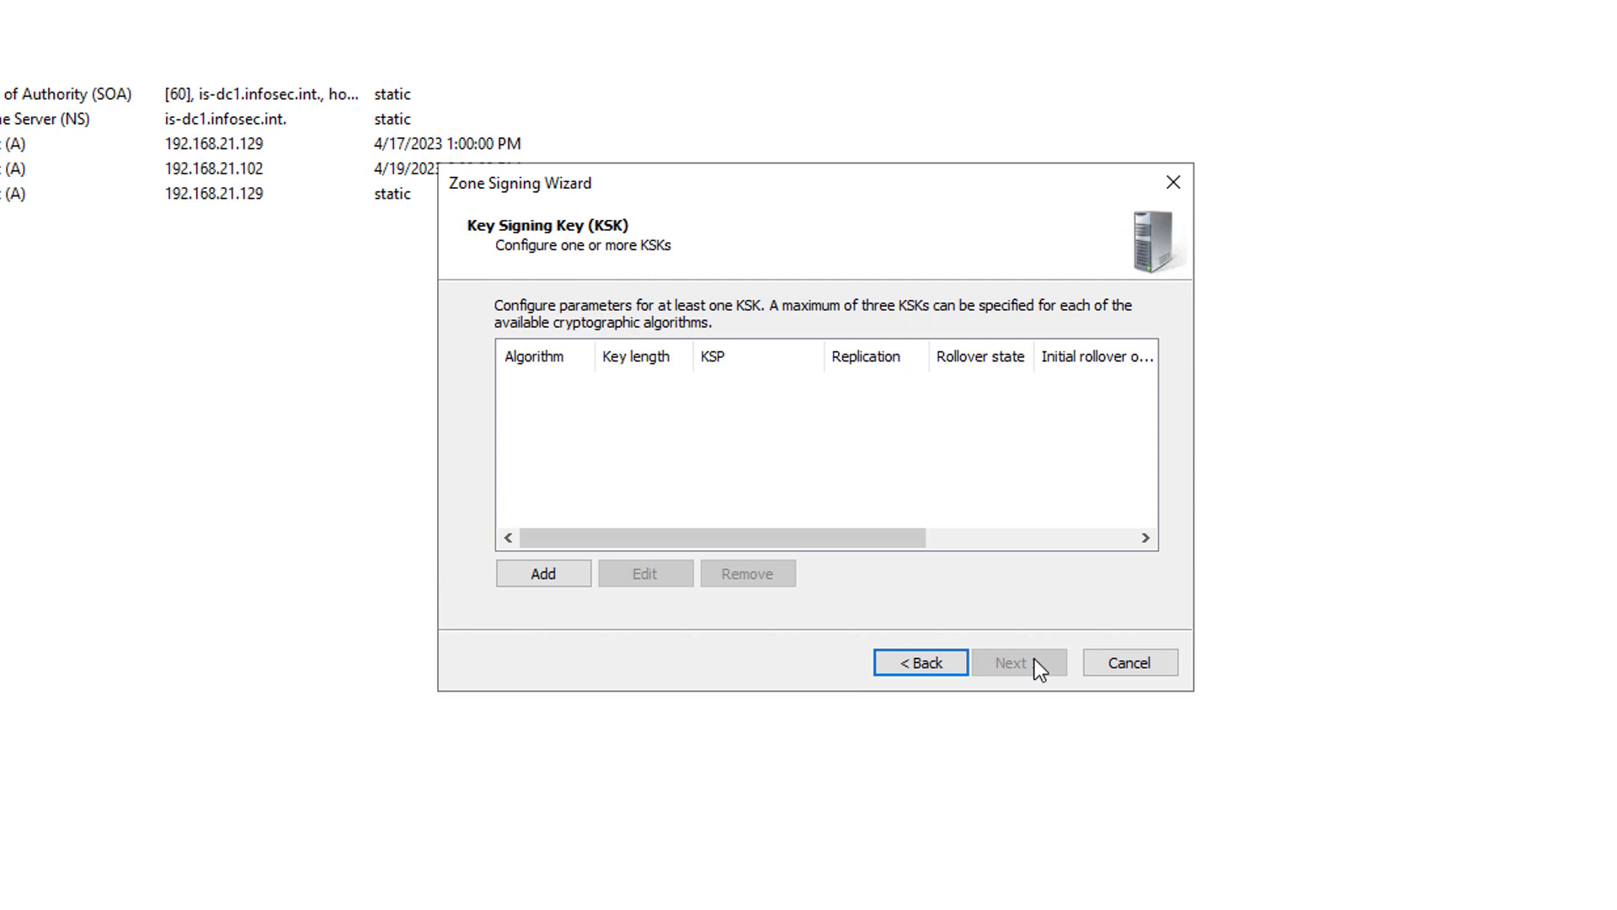
left_click(559, 576)
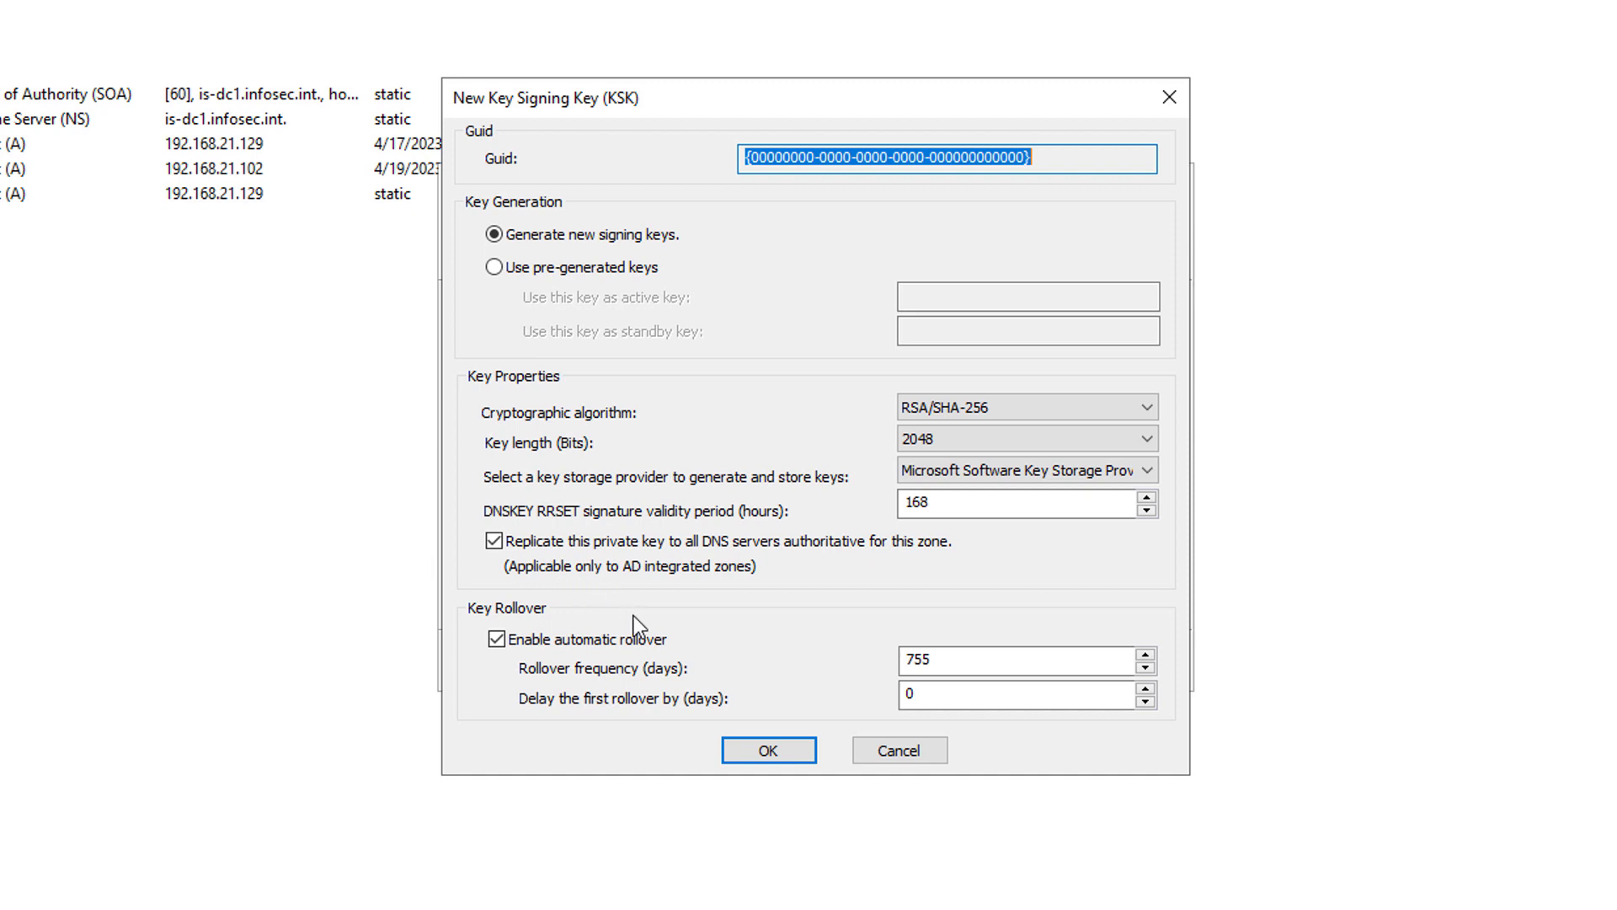
left_click(755, 755)
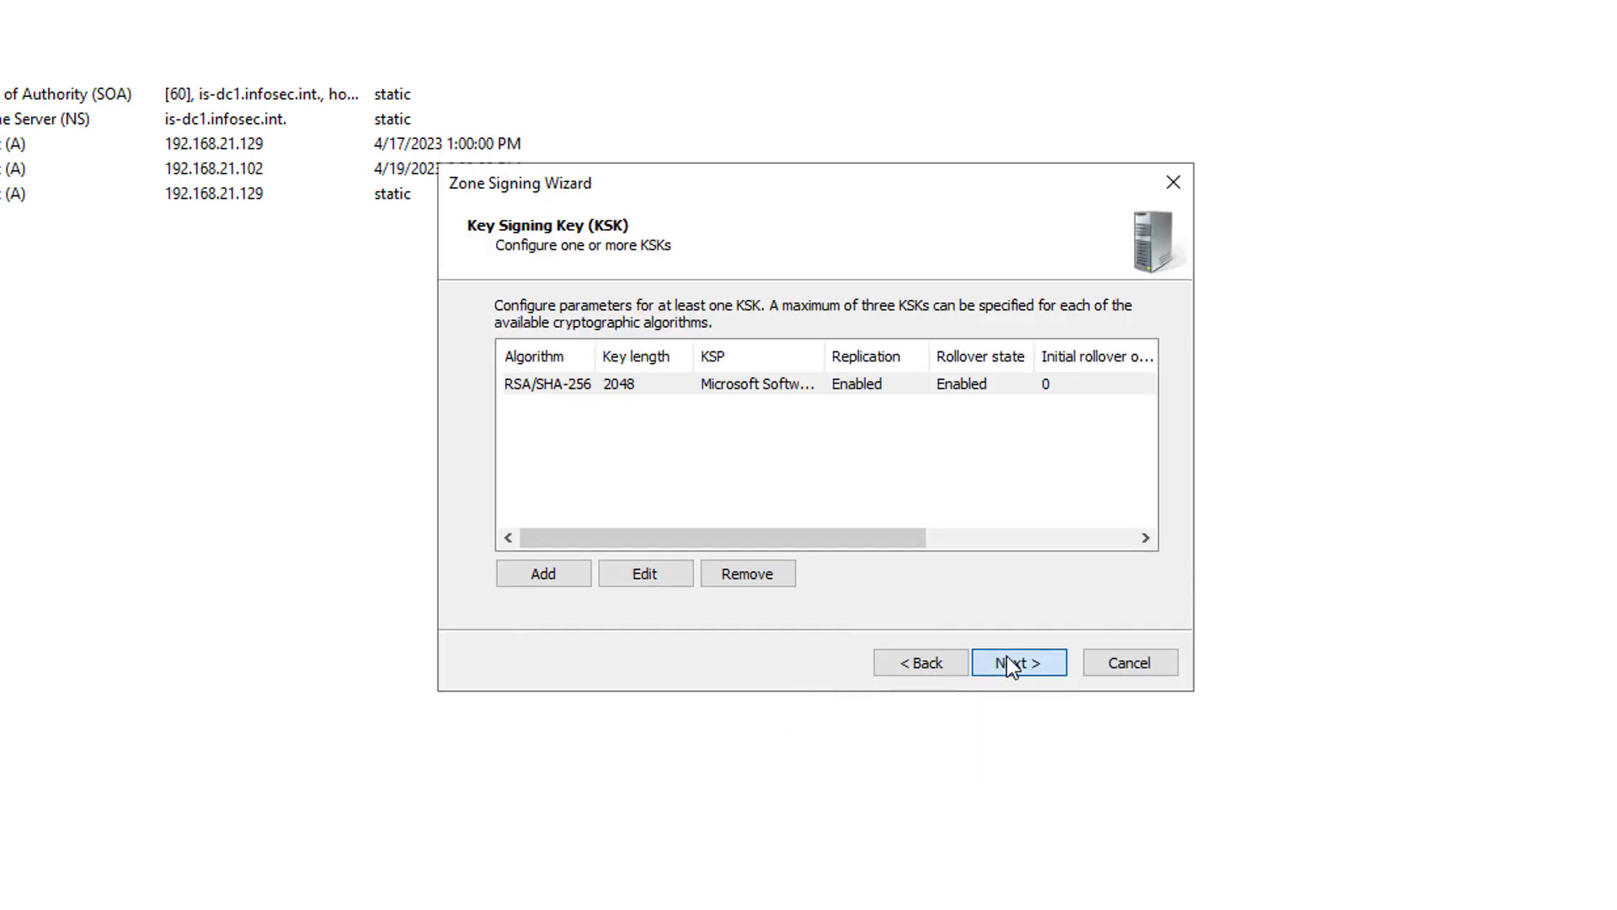
left_click(1011, 666)
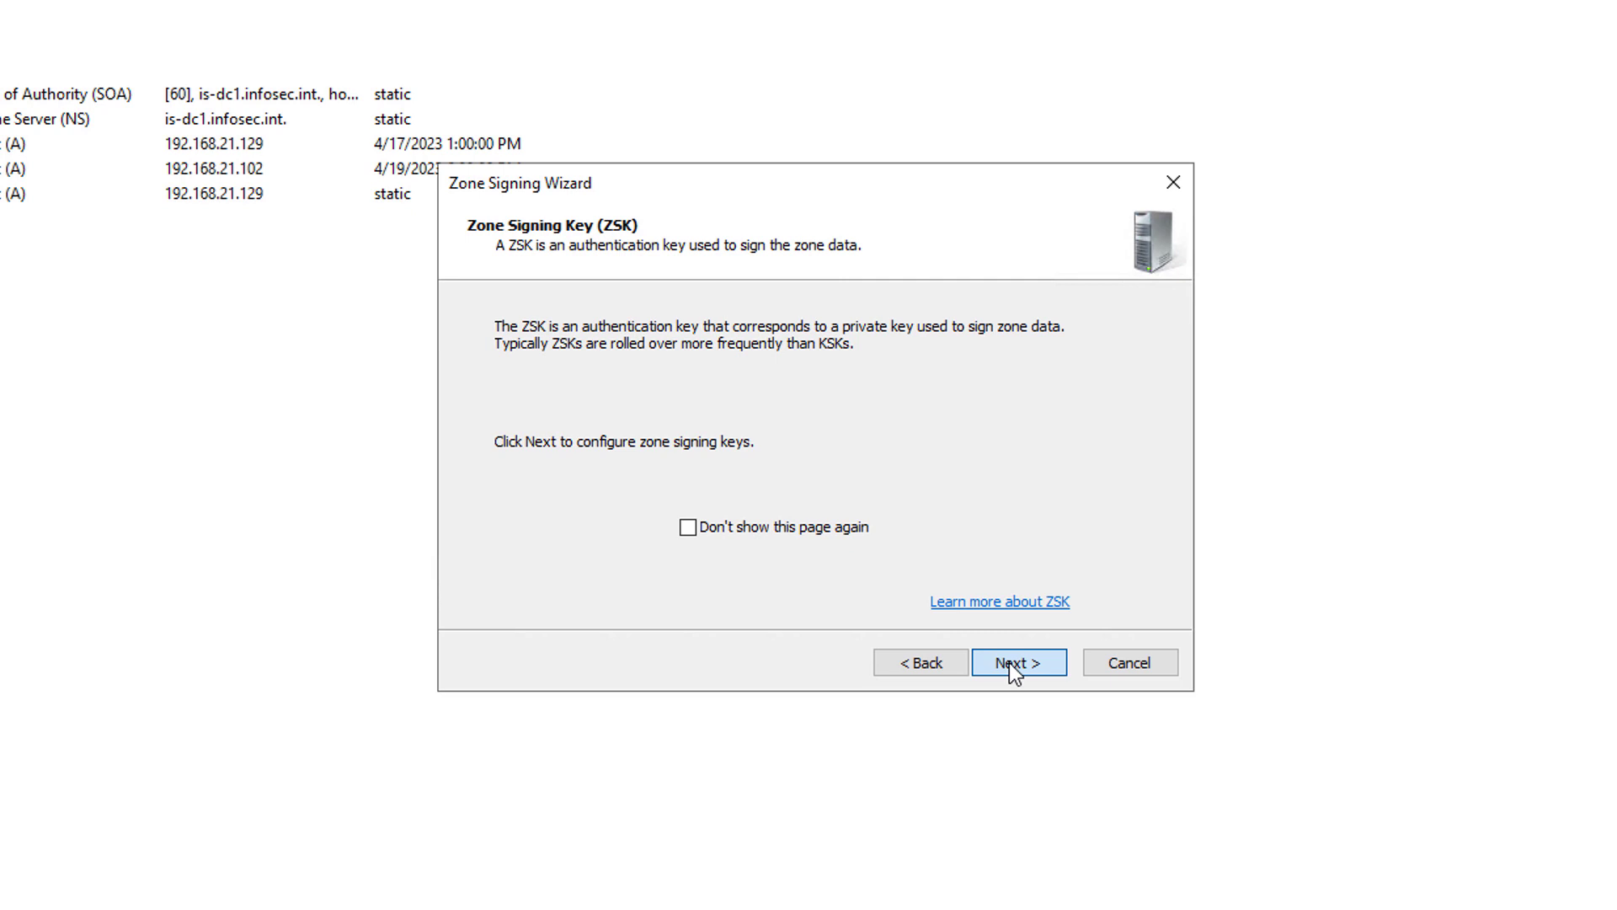
Add an RSA/SHA-256 zone signing key with 1024-bit length and advance to the NSEC page.
left_click(1009, 662)
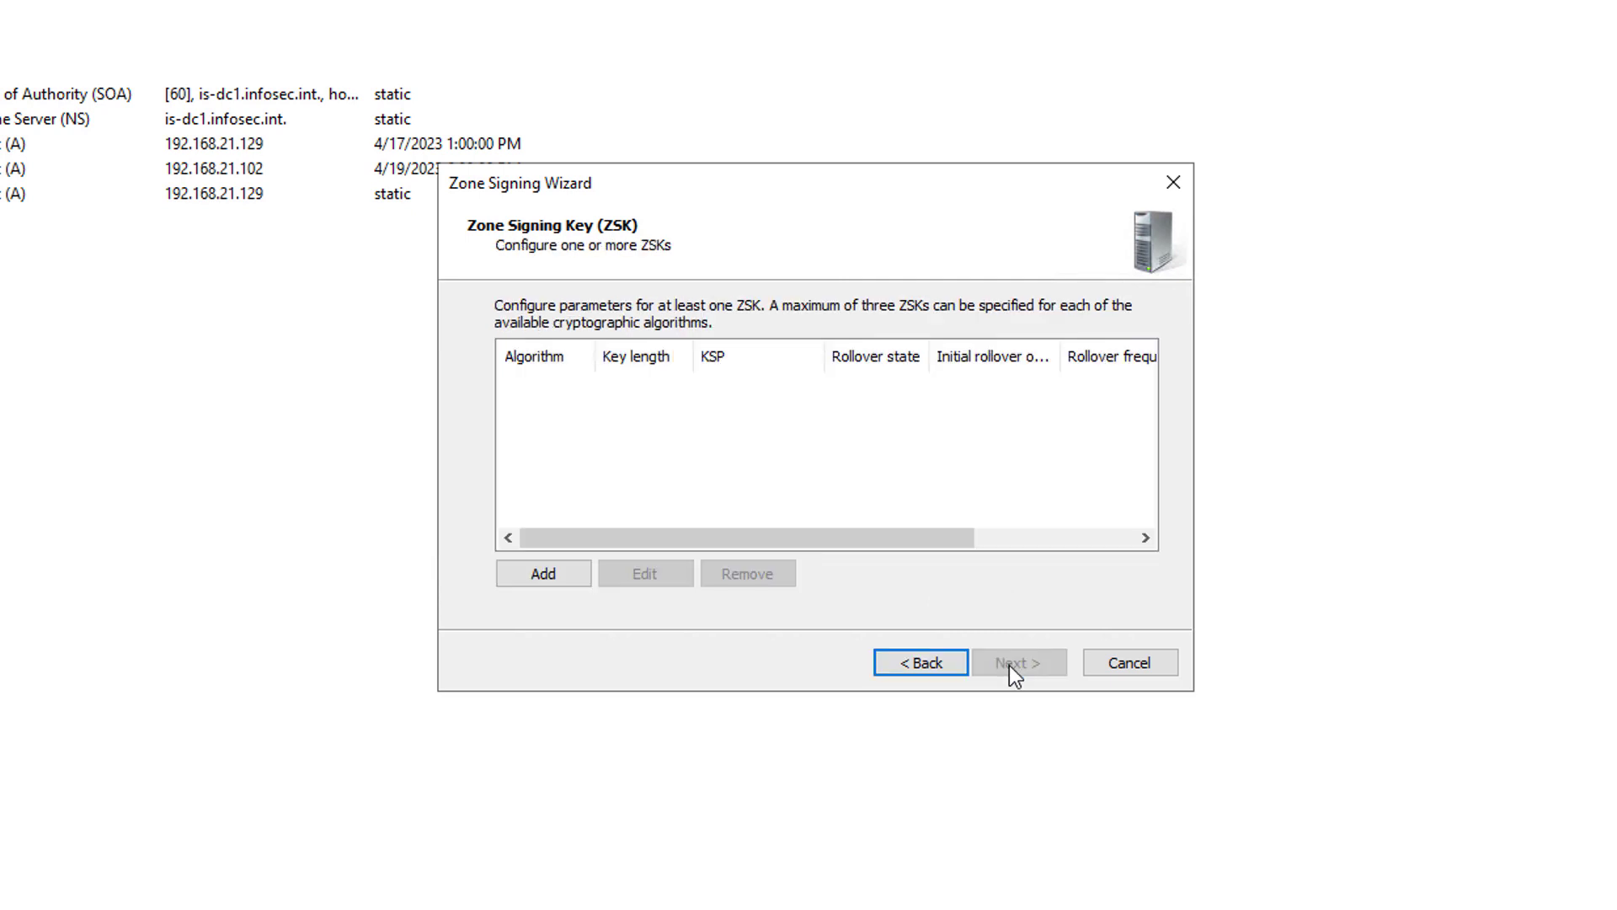
left_click(553, 573)
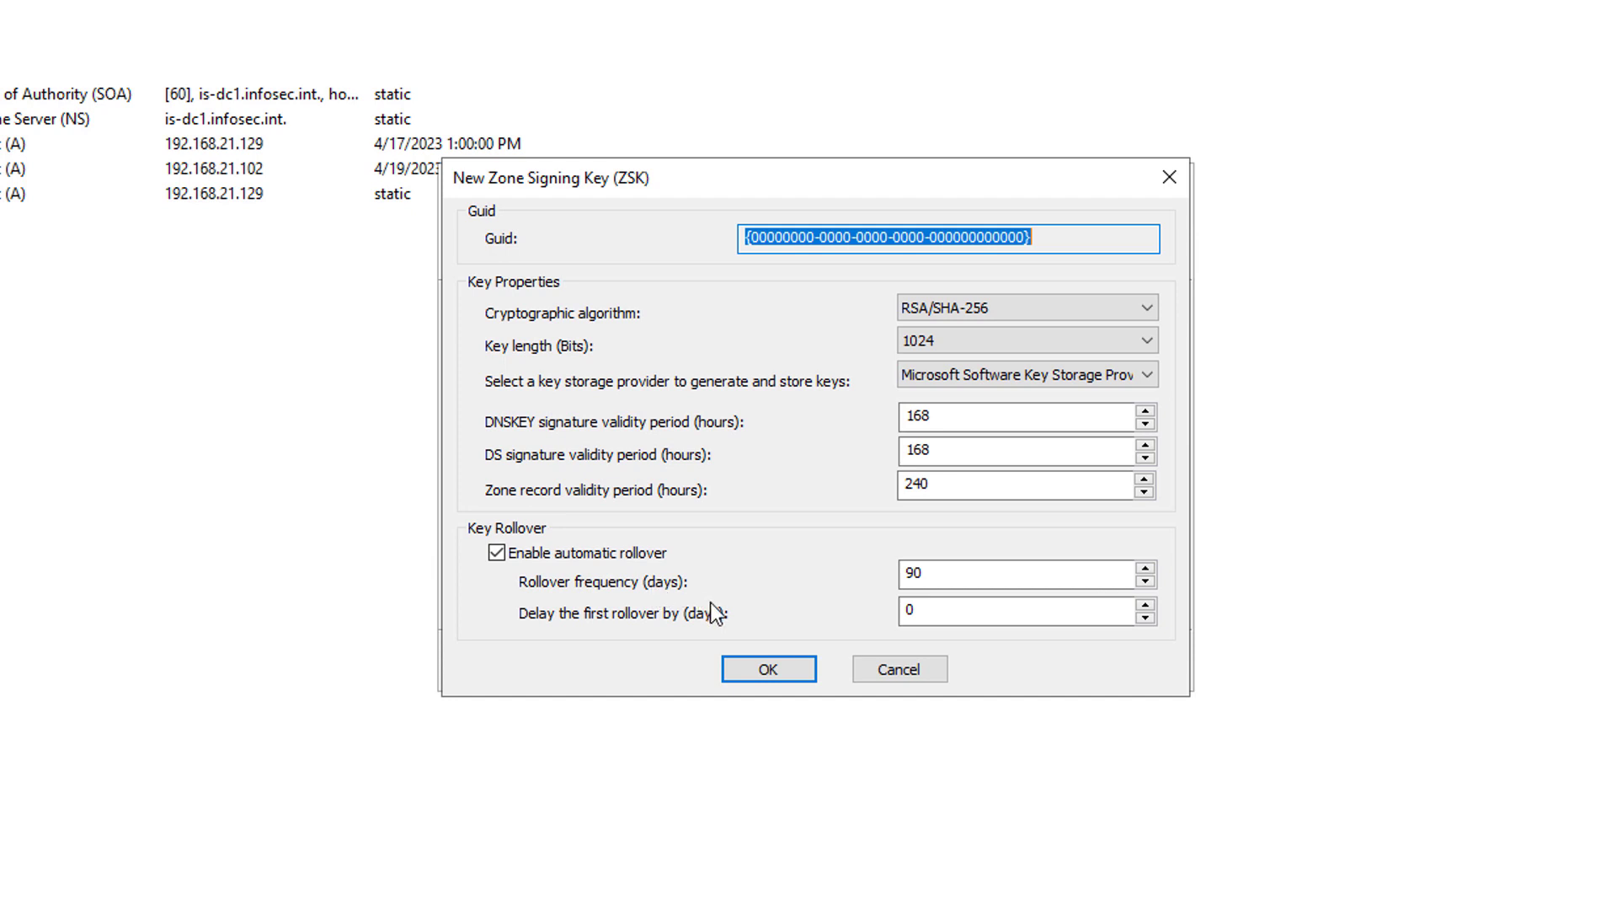
left_click(1073, 340)
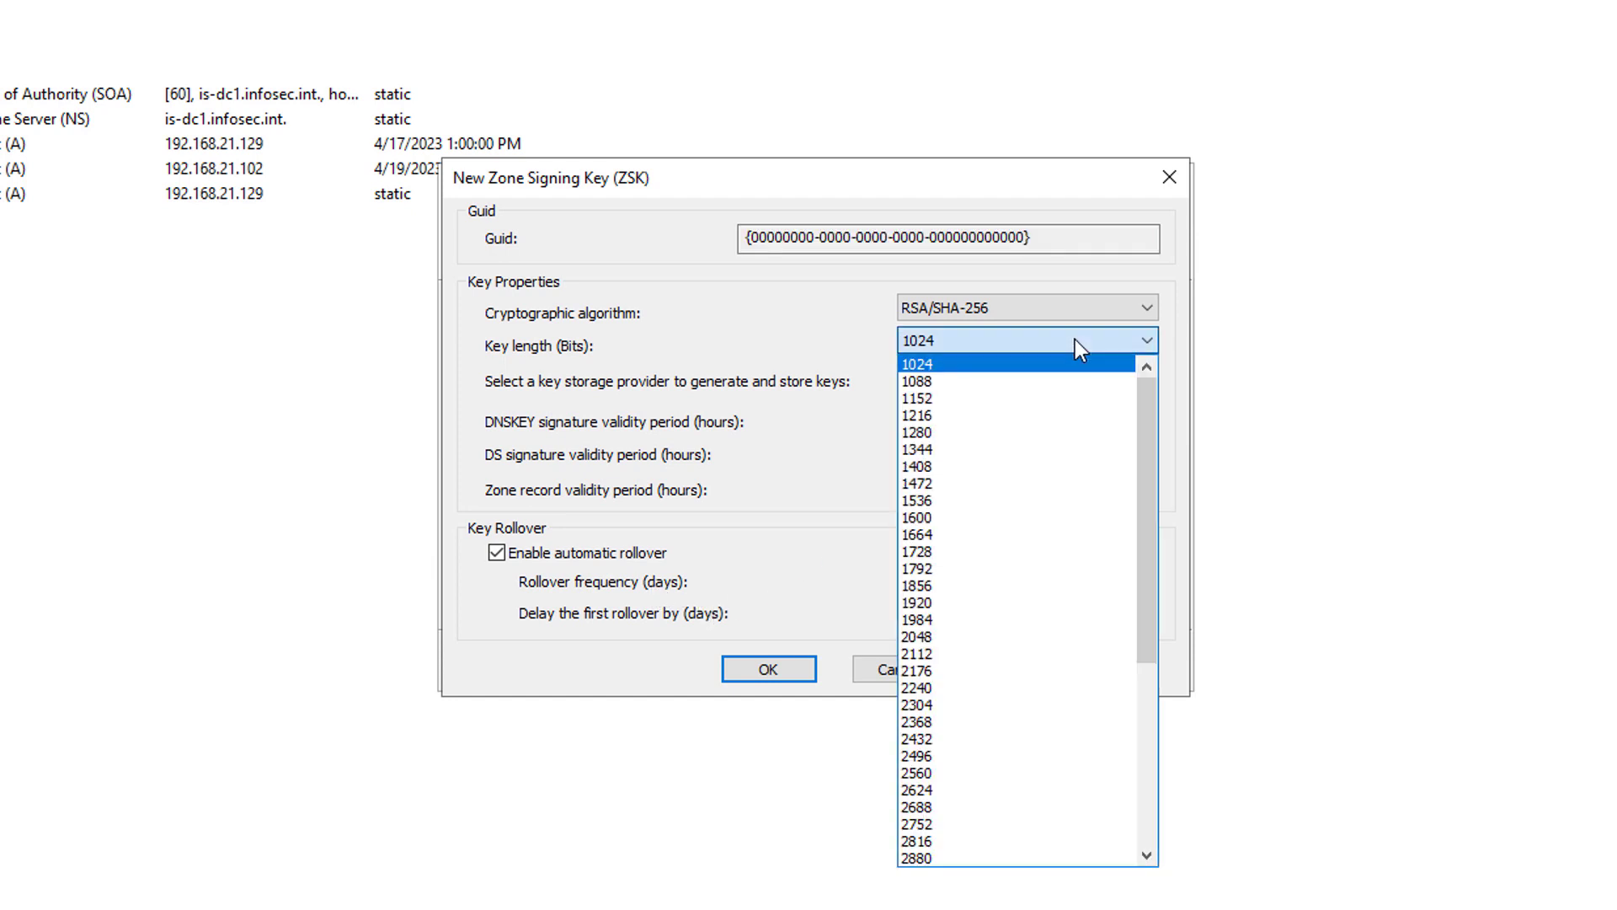
left_click(1075, 341)
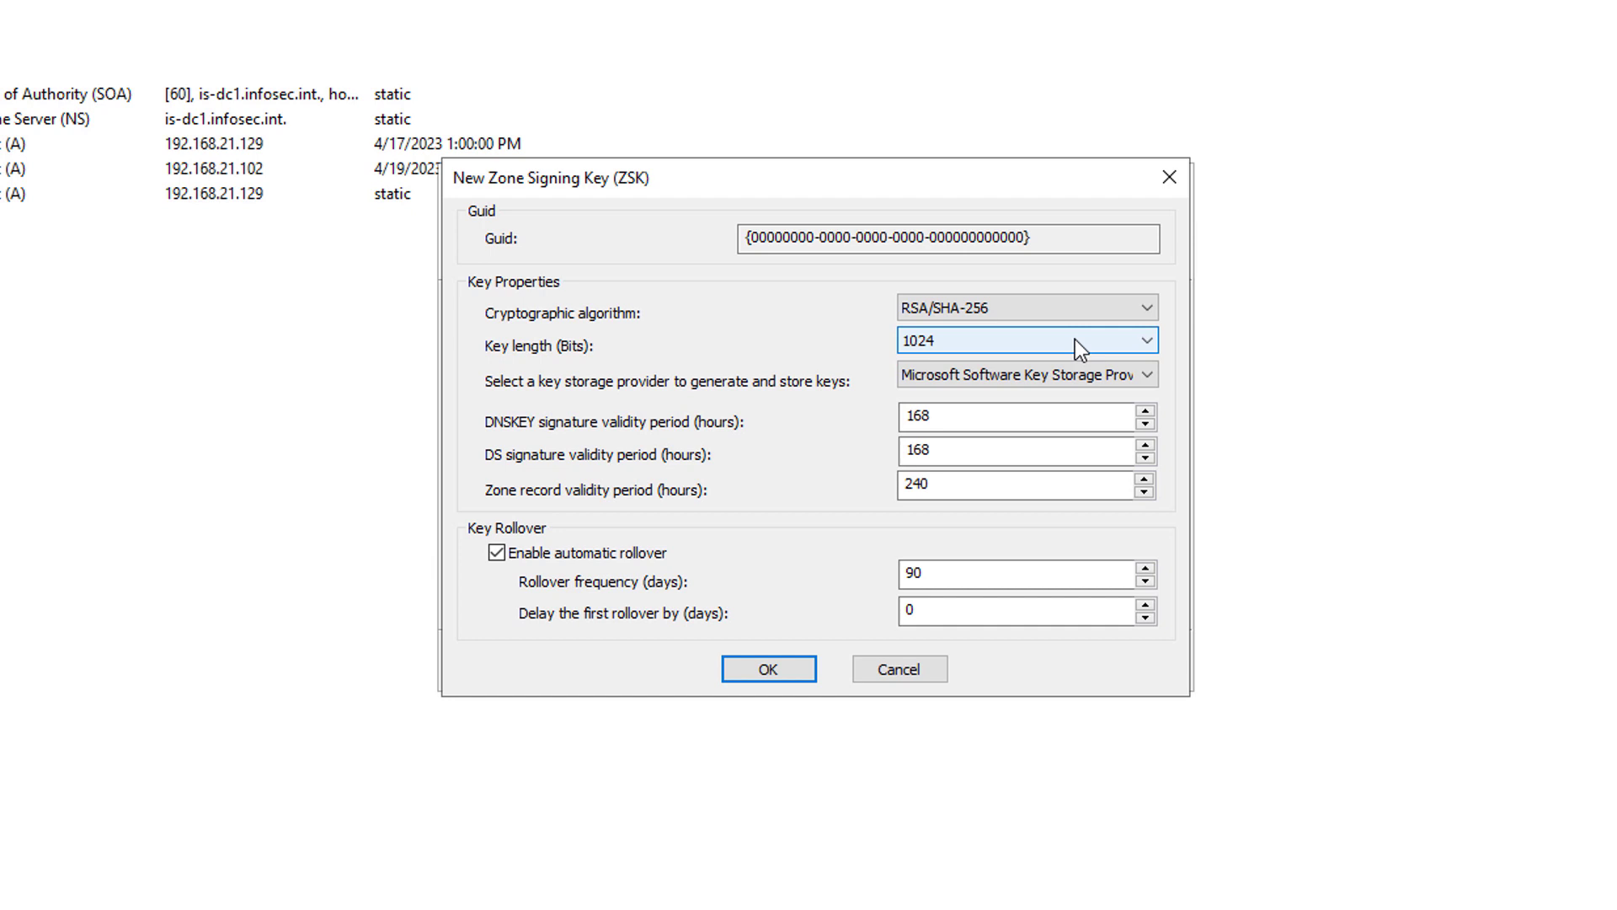
left_click(765, 663)
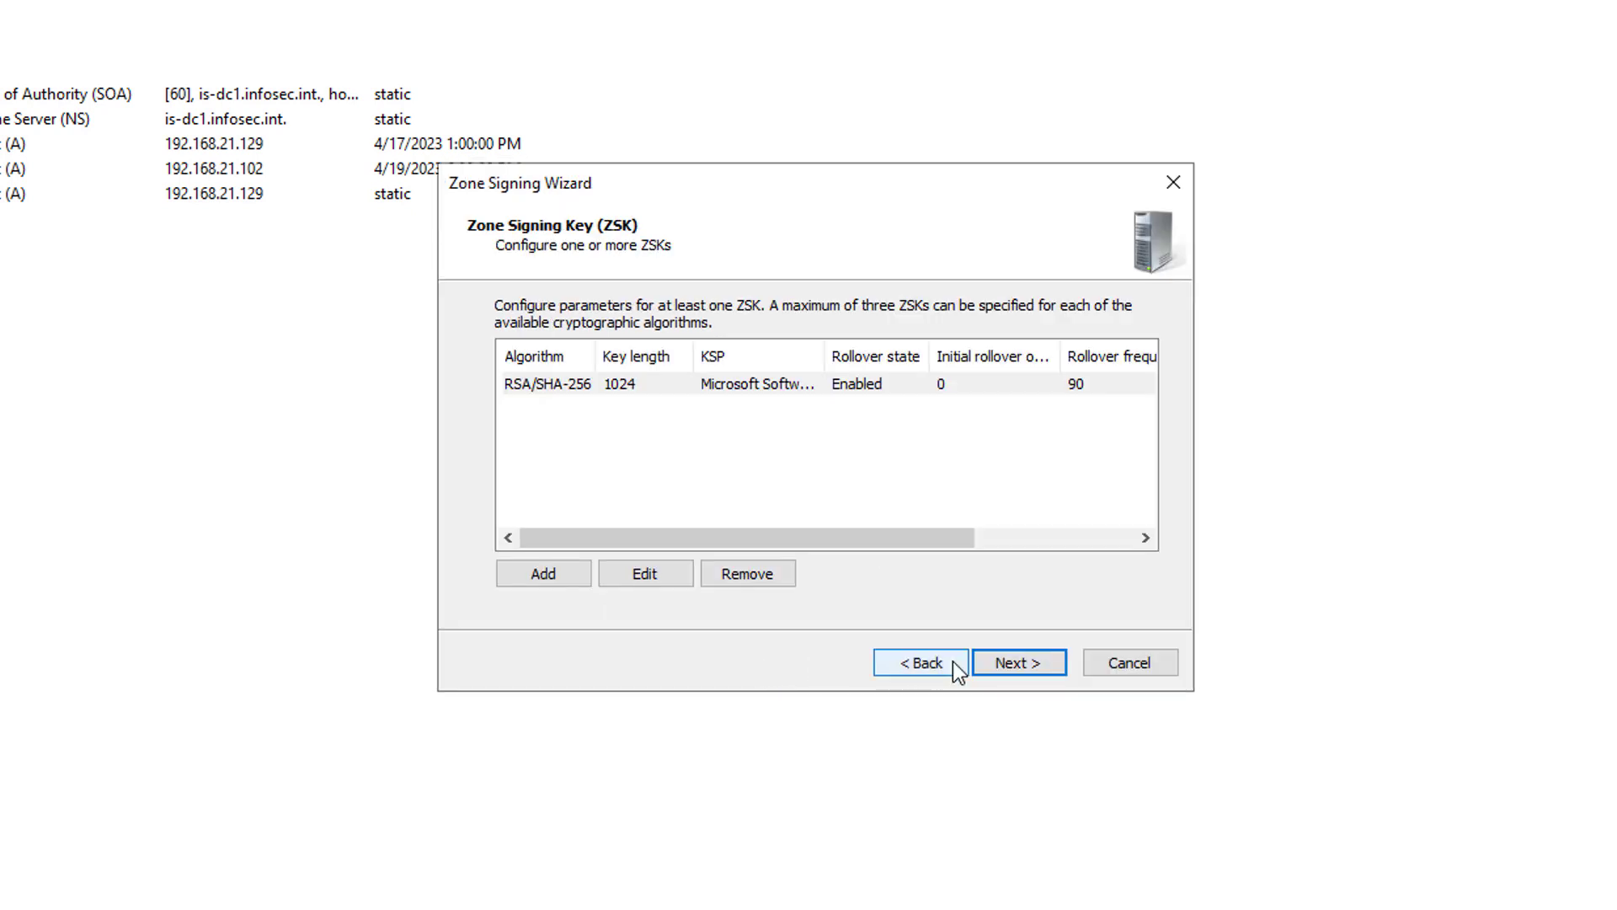
left_click(1006, 665)
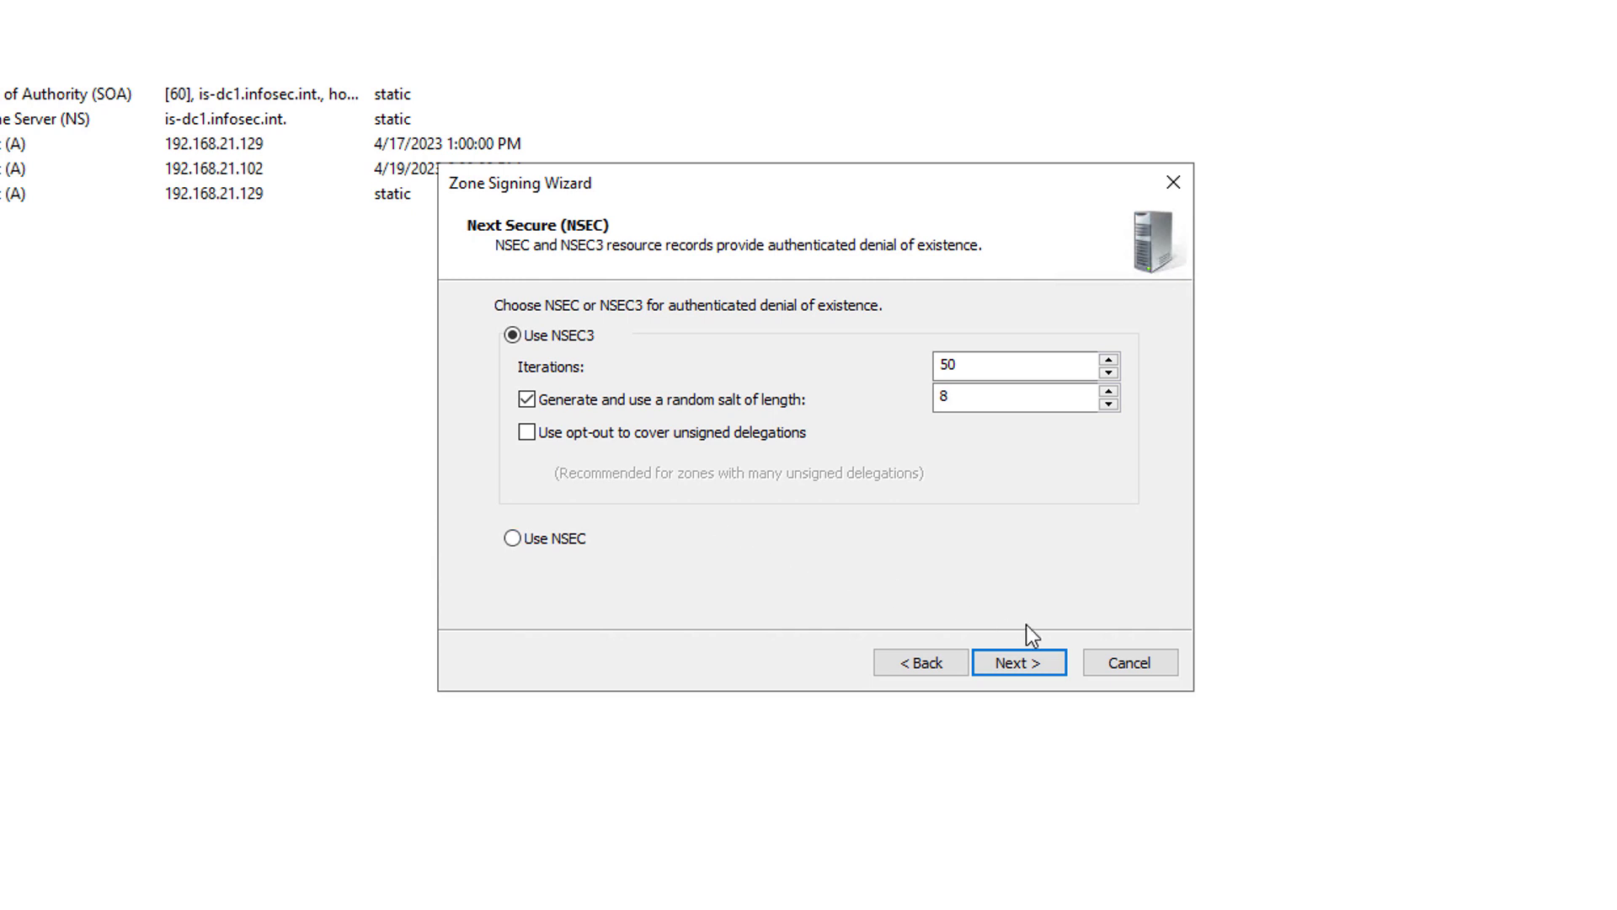
Accept the NSEC3 settings (50 iterations, 8-length salt) and the default trust anchors.
left_click(1033, 669)
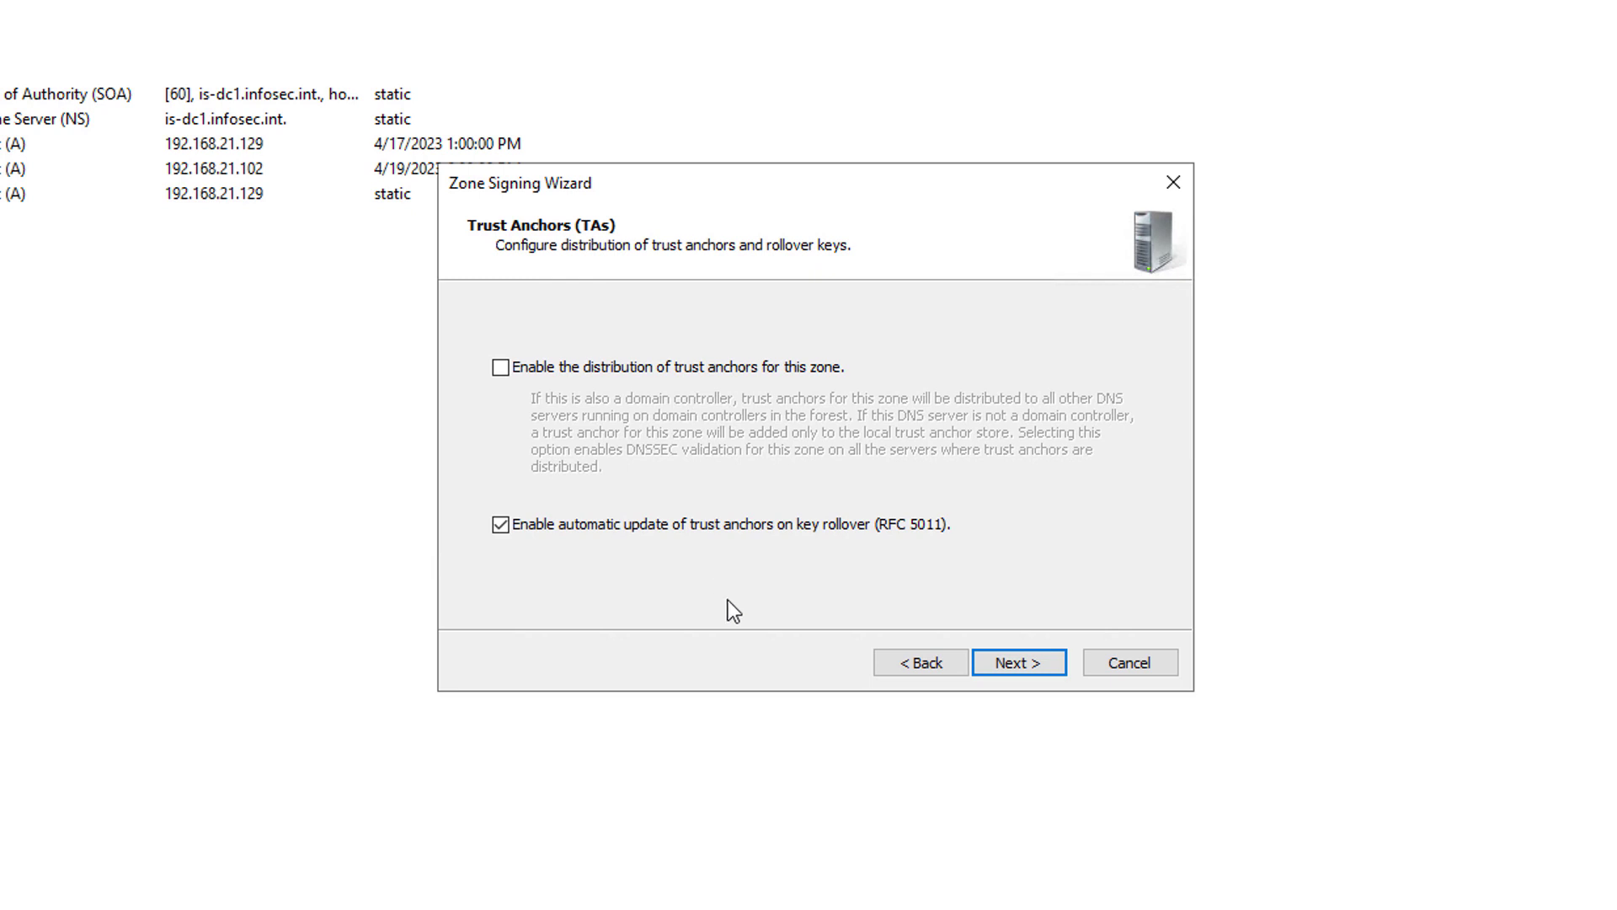
left_click(1038, 664)
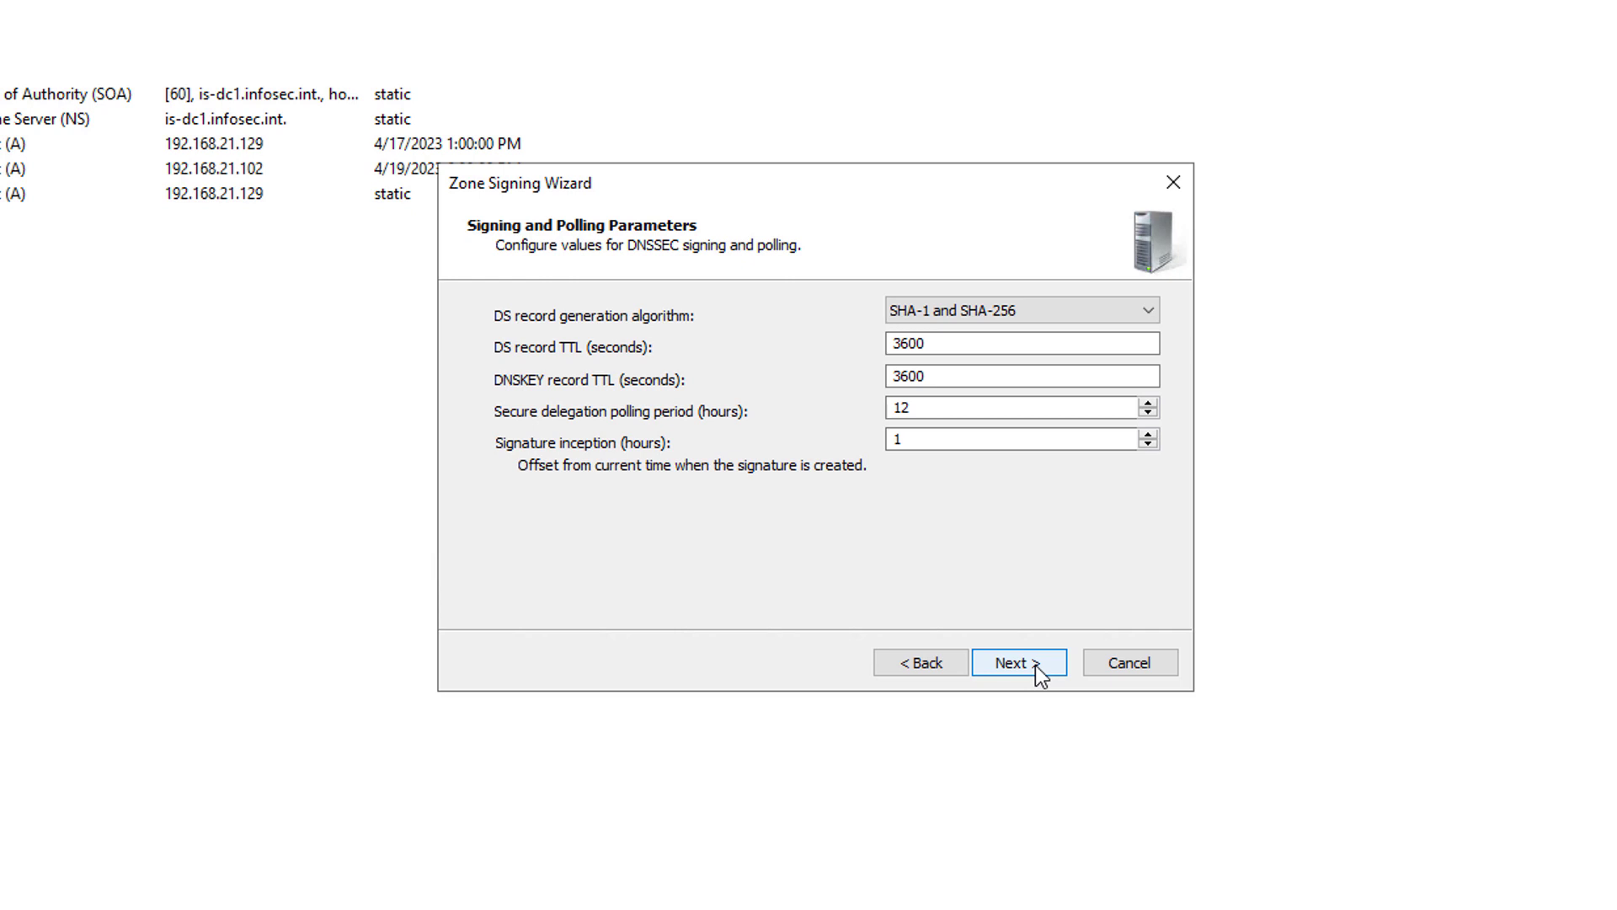
Accept the signing and polling parameters, sign Infosec.int, and finish the wizard.
left_click(1034, 665)
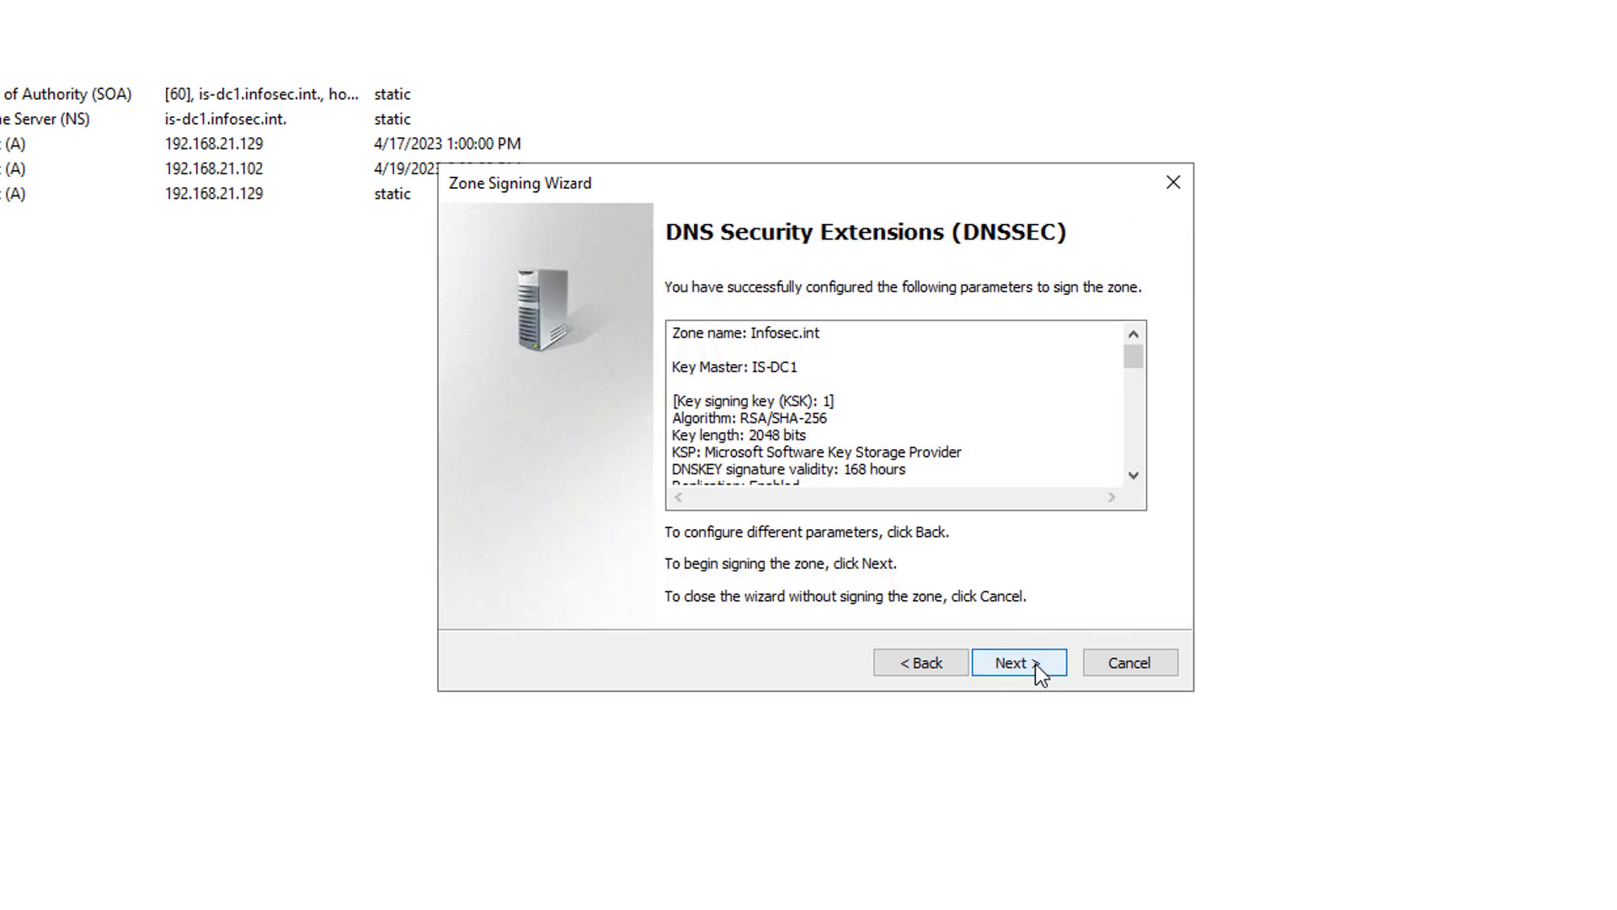
left_click(1038, 665)
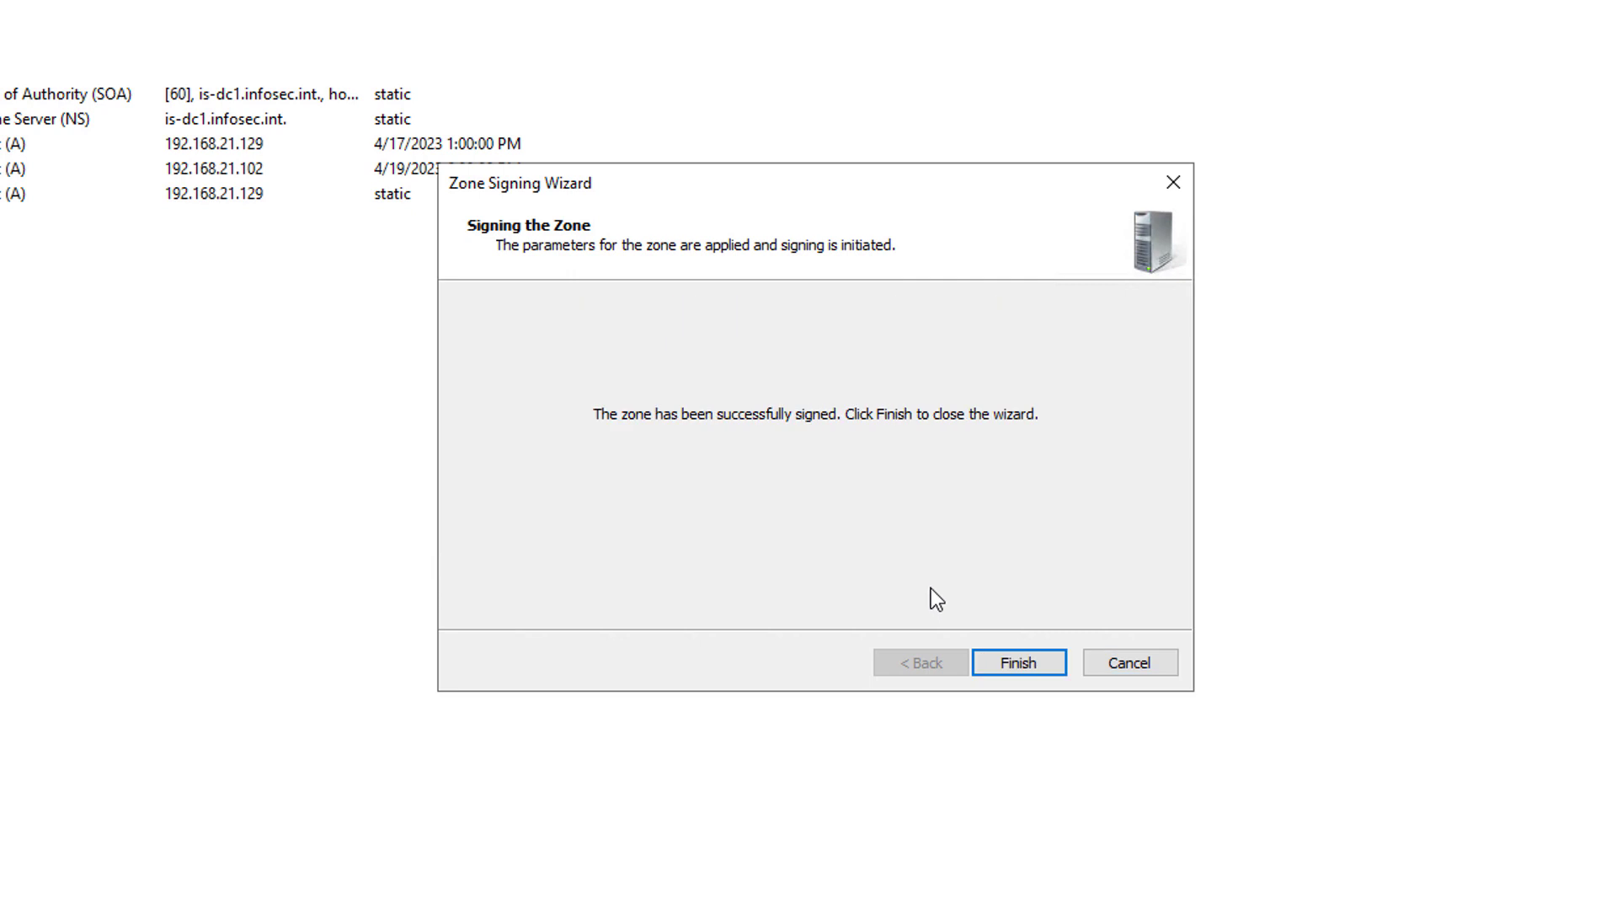
left_click(994, 667)
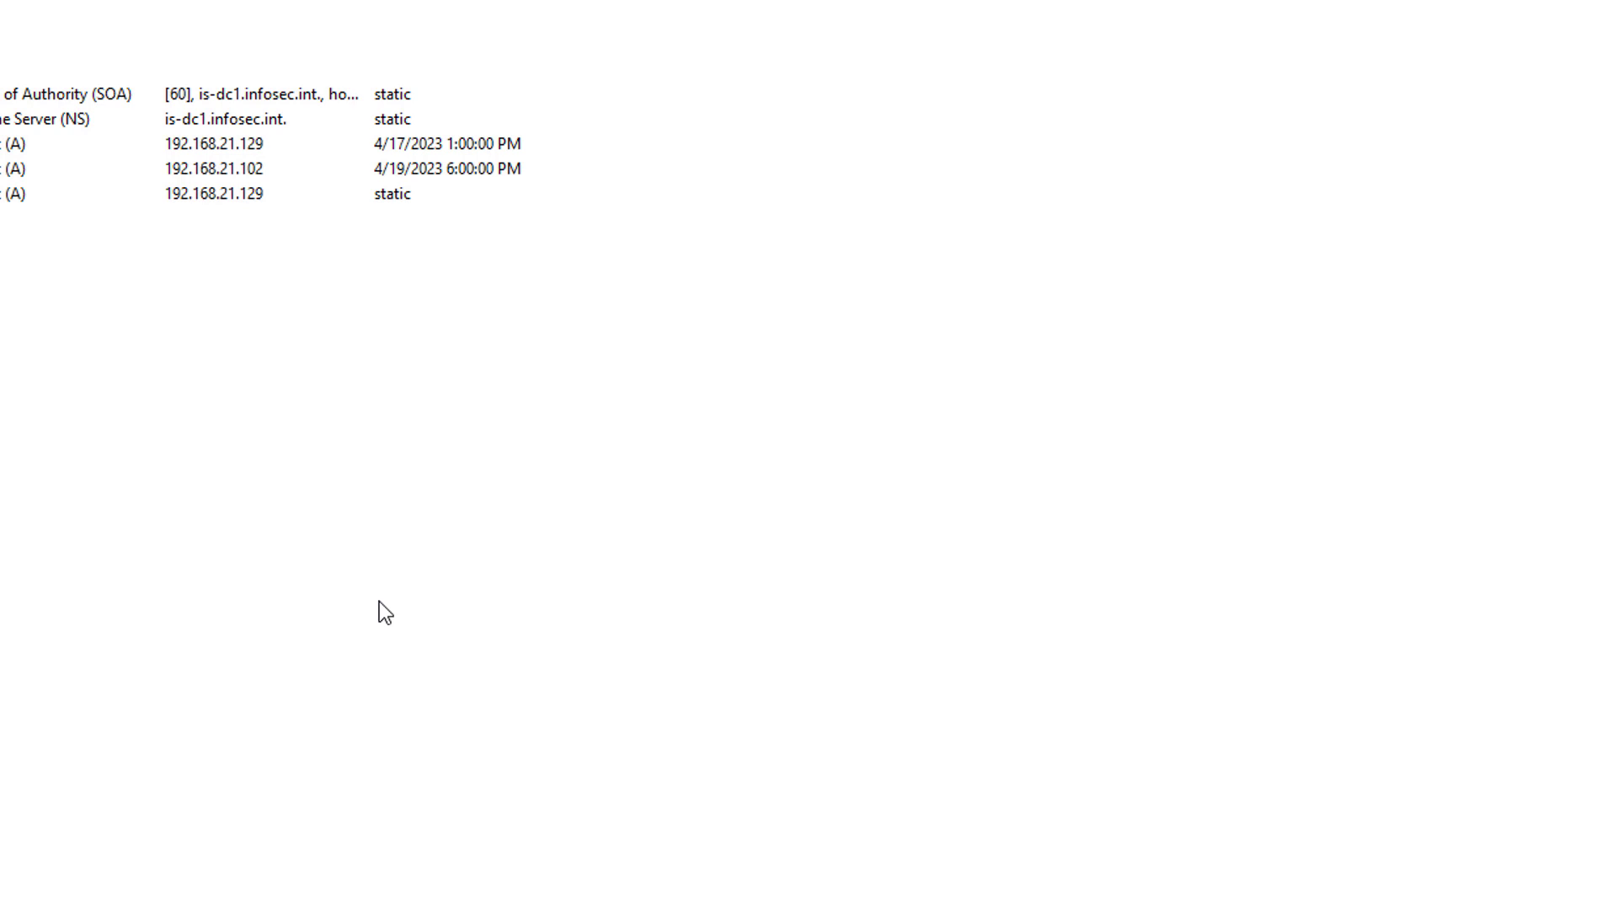
Return to Server Manager and launch Group Policy Management from the Tools menu.
left_click(916, 802)
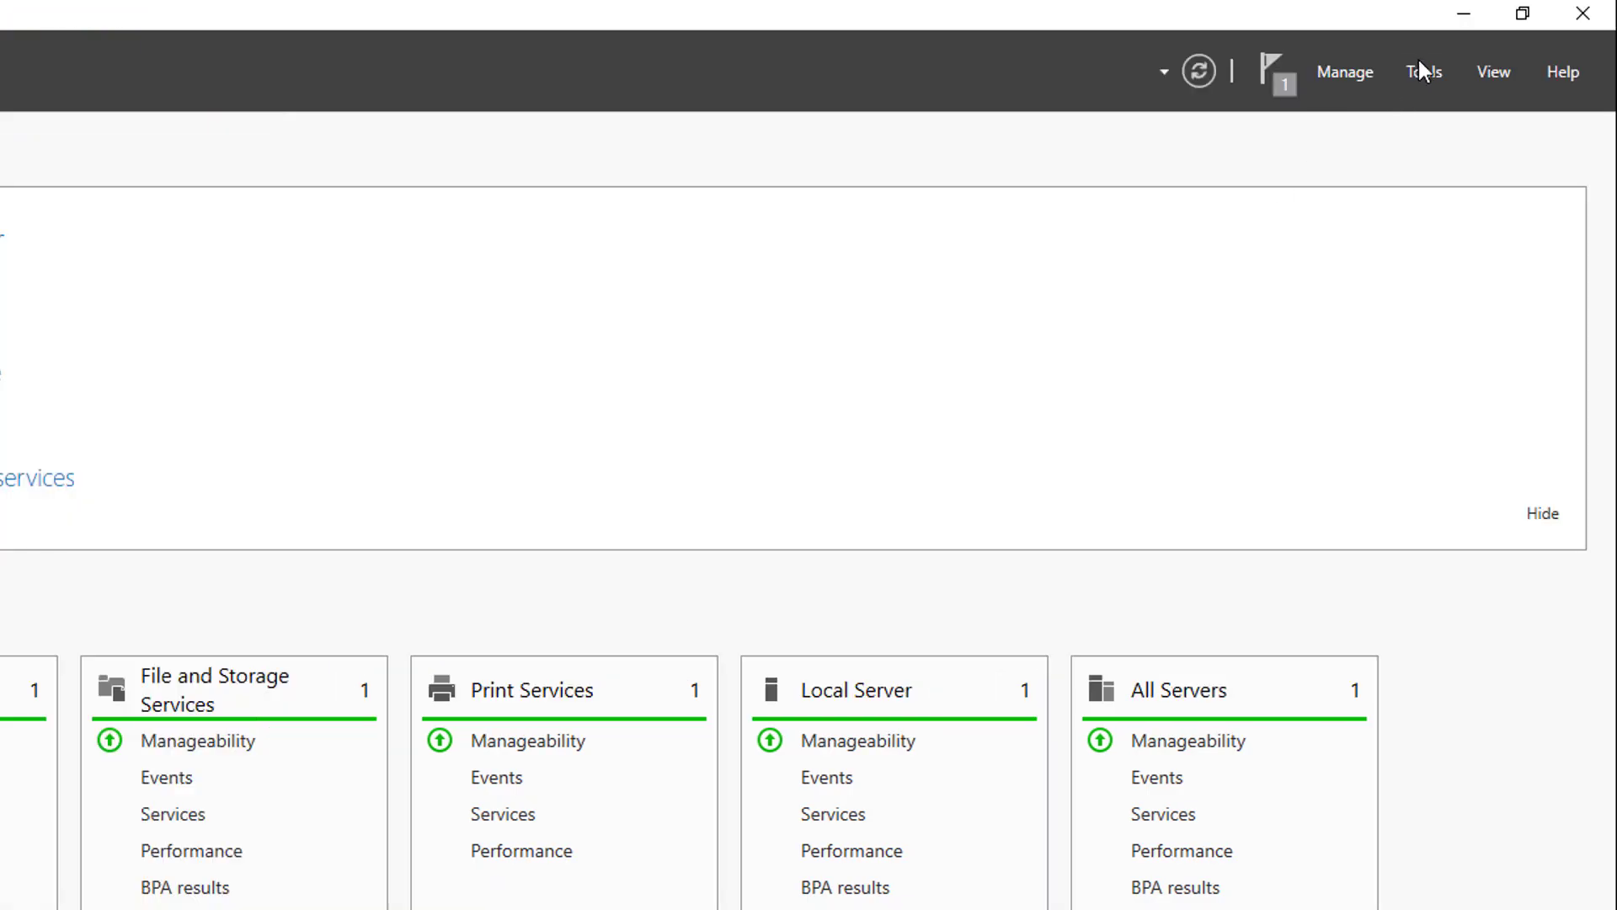
left_click(1420, 63)
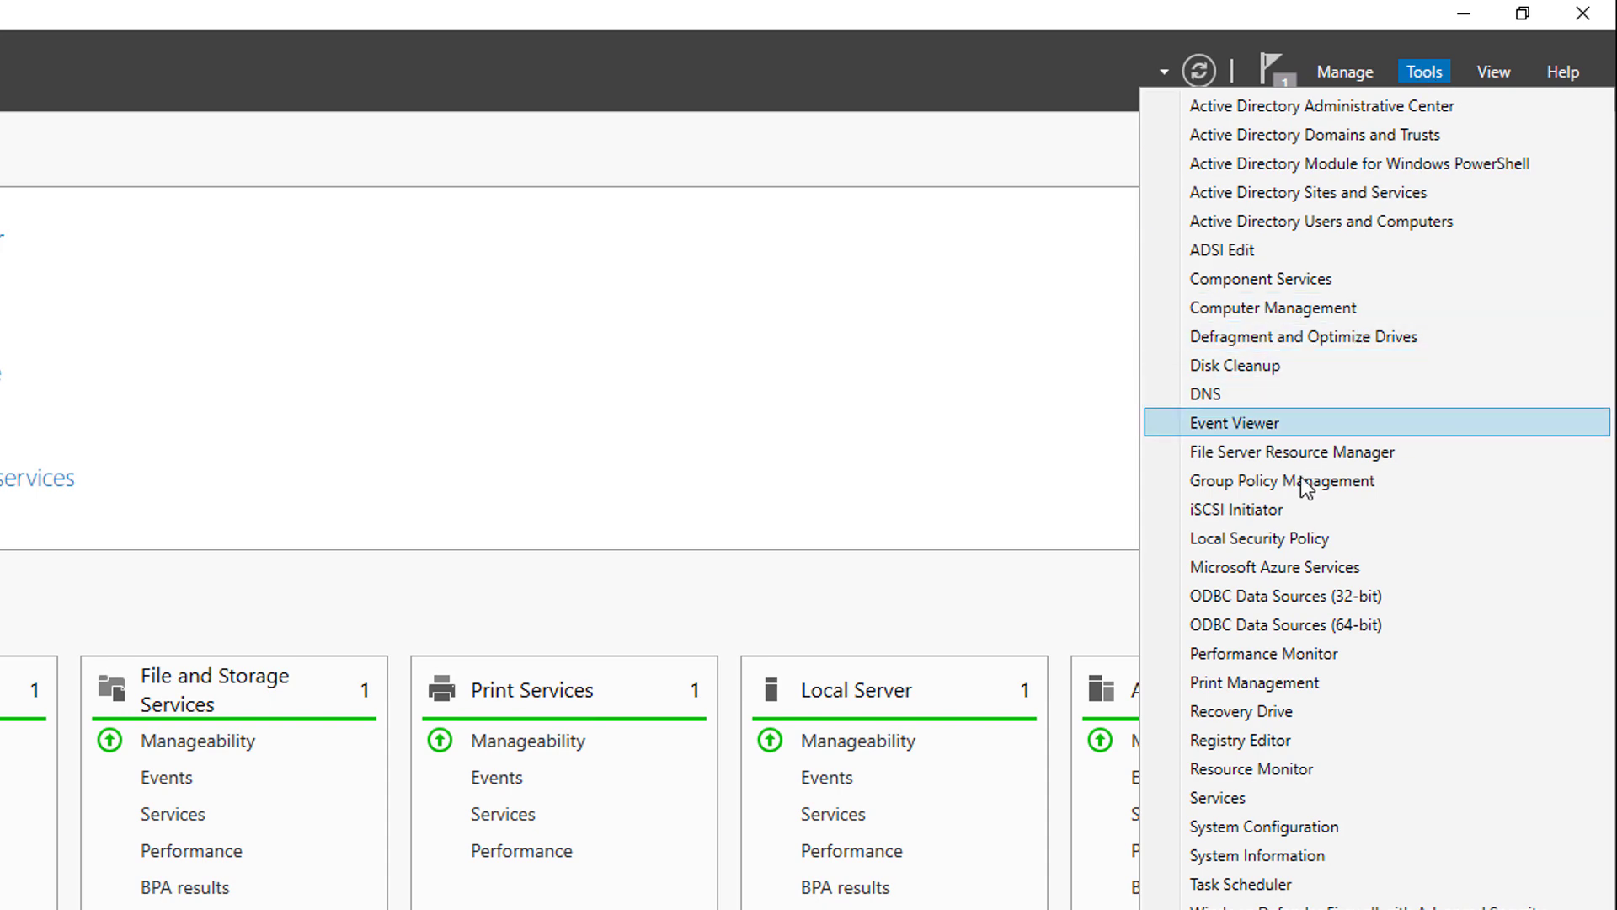
left_click(1287, 482)
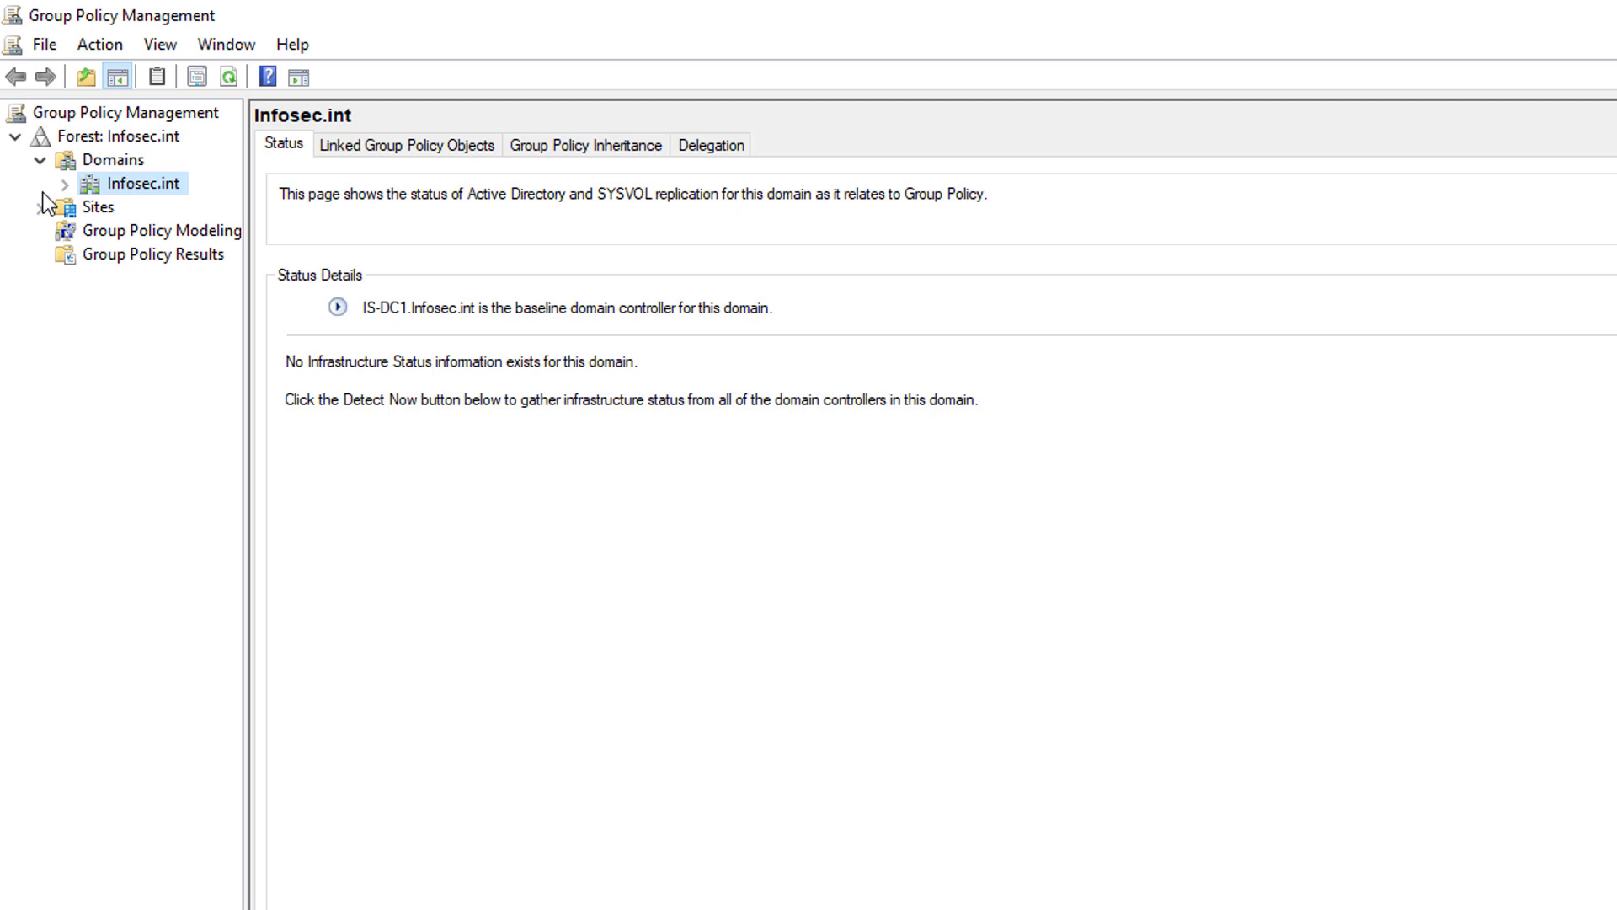
Create a GPO named 'DNS SEC Policy' linked to Infosec.int and select its link.
left_click(67, 185)
left_click_drag(245, 285, 666, 285)
right_click(126, 180)
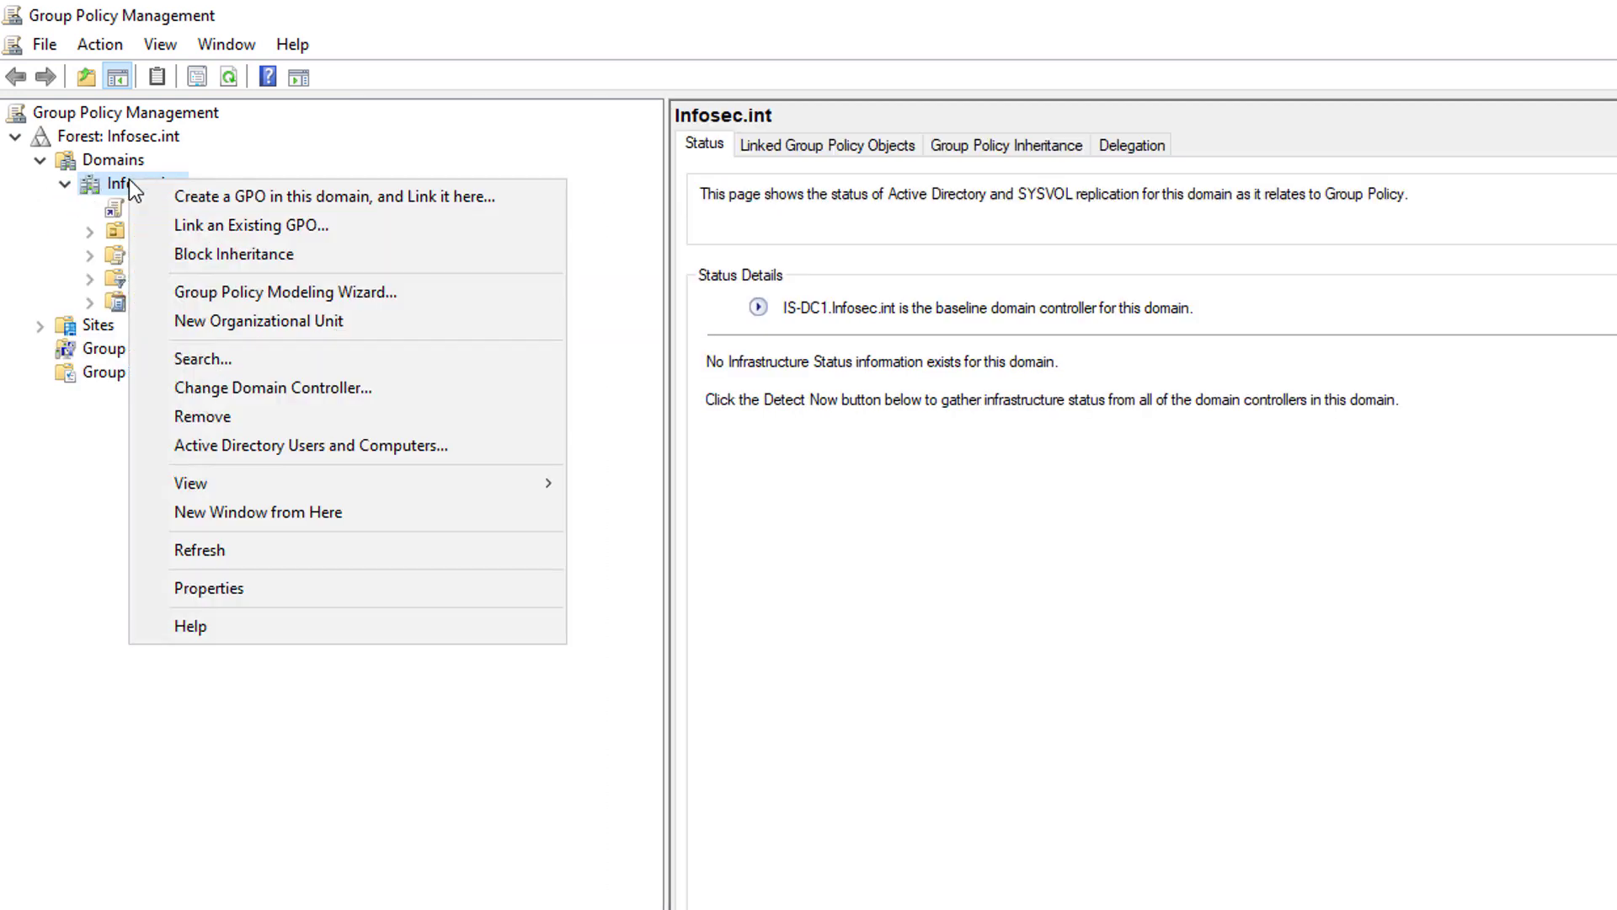
left_click(165, 192)
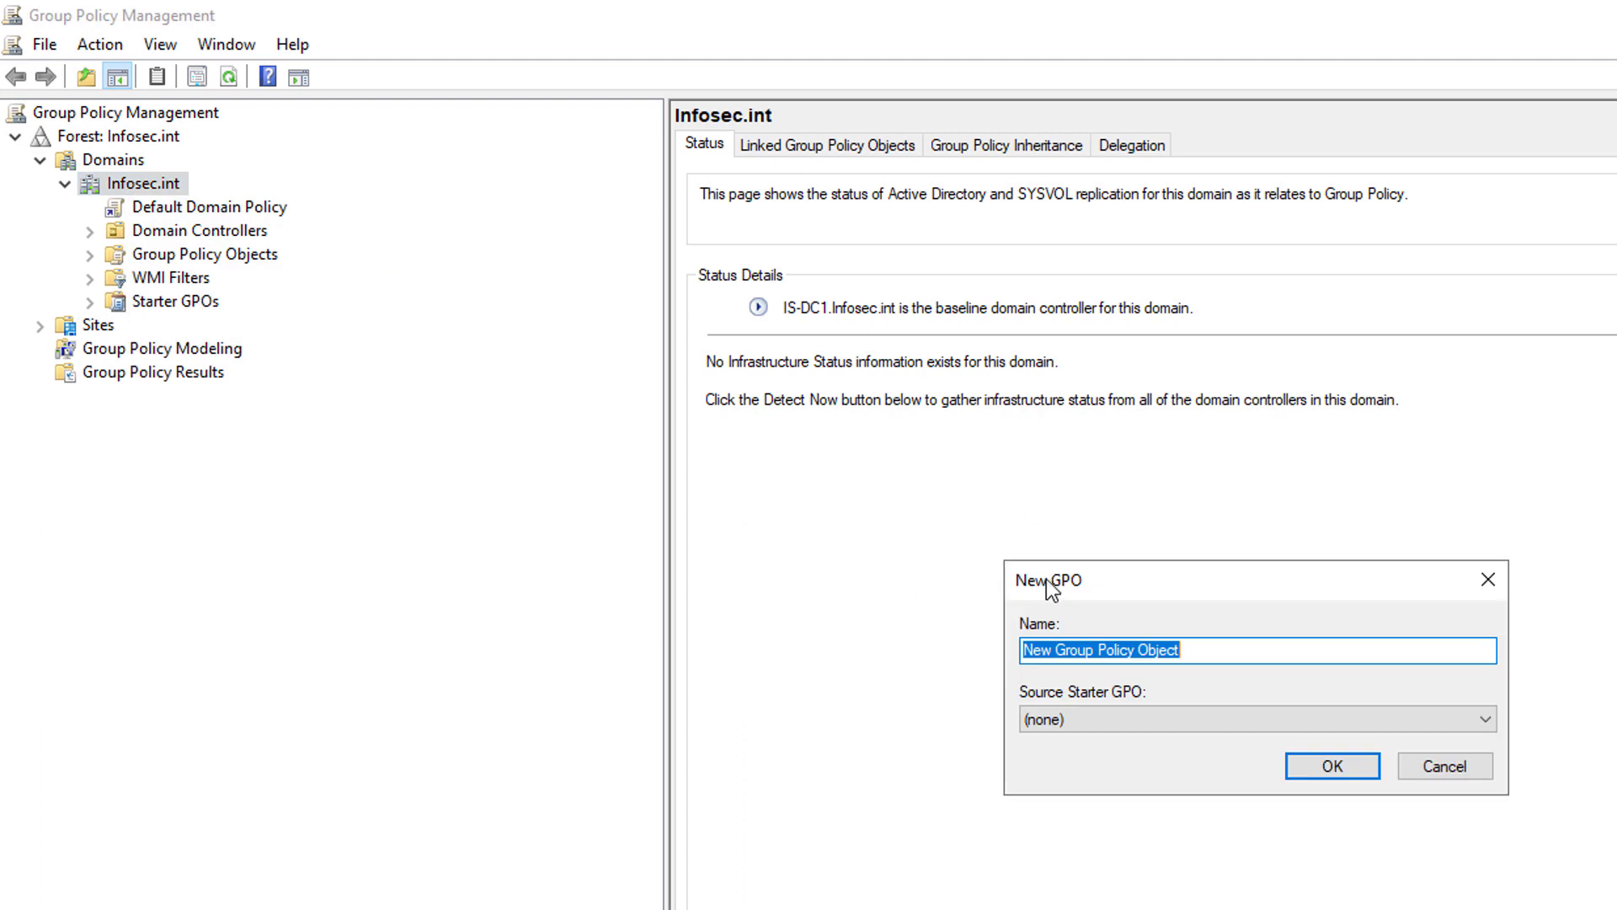
type("DNS S")
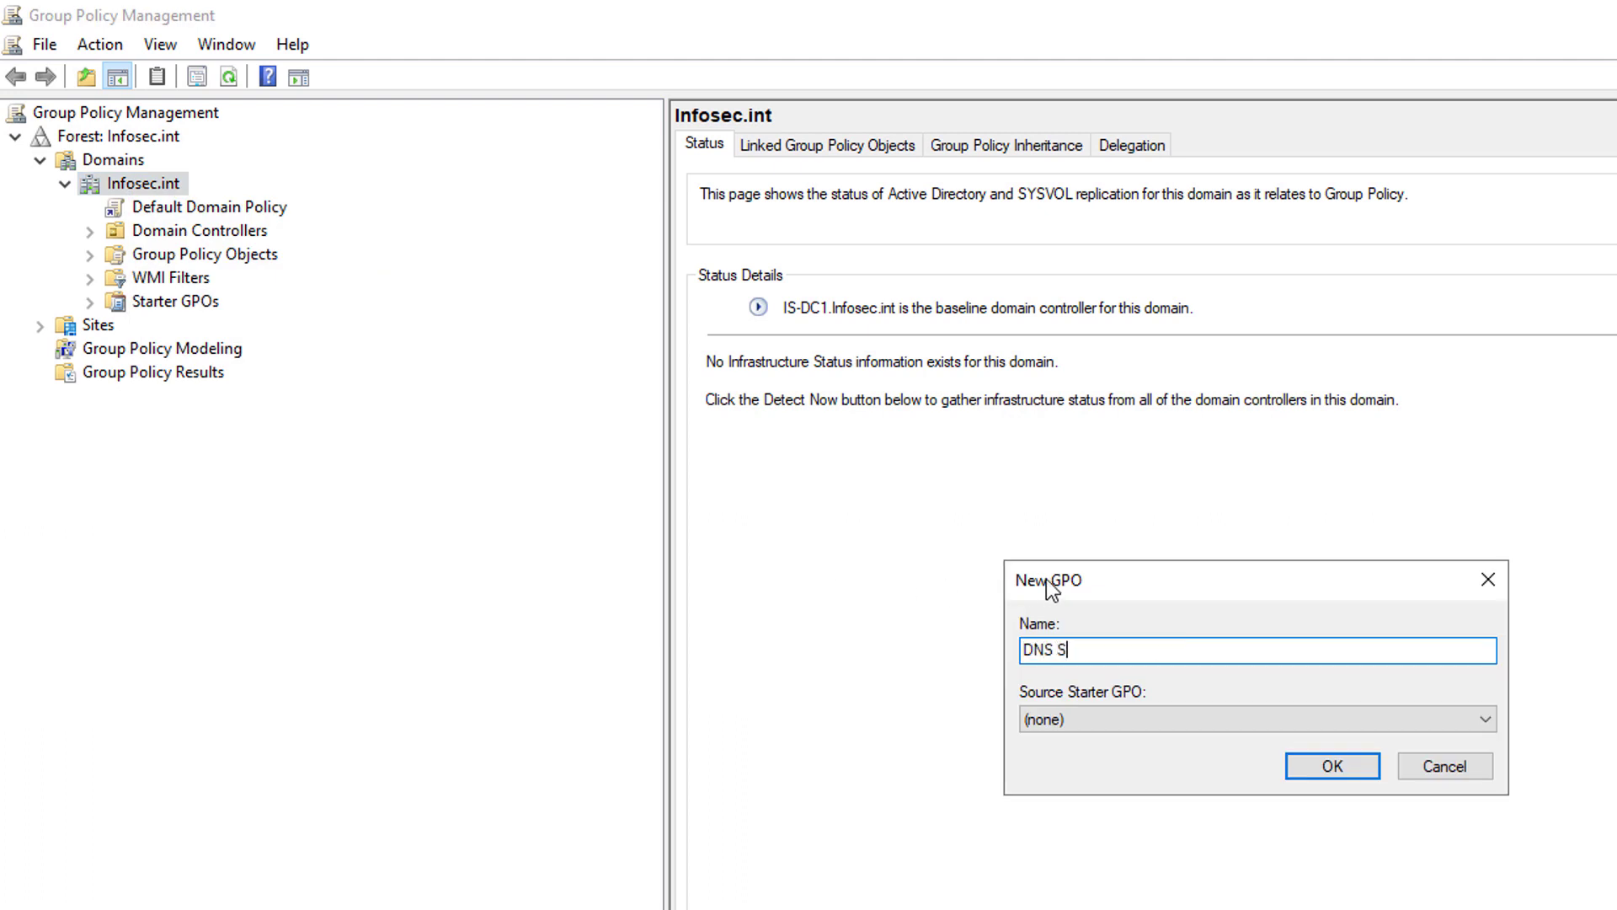
type("EC Policy")
left_click(1319, 767)
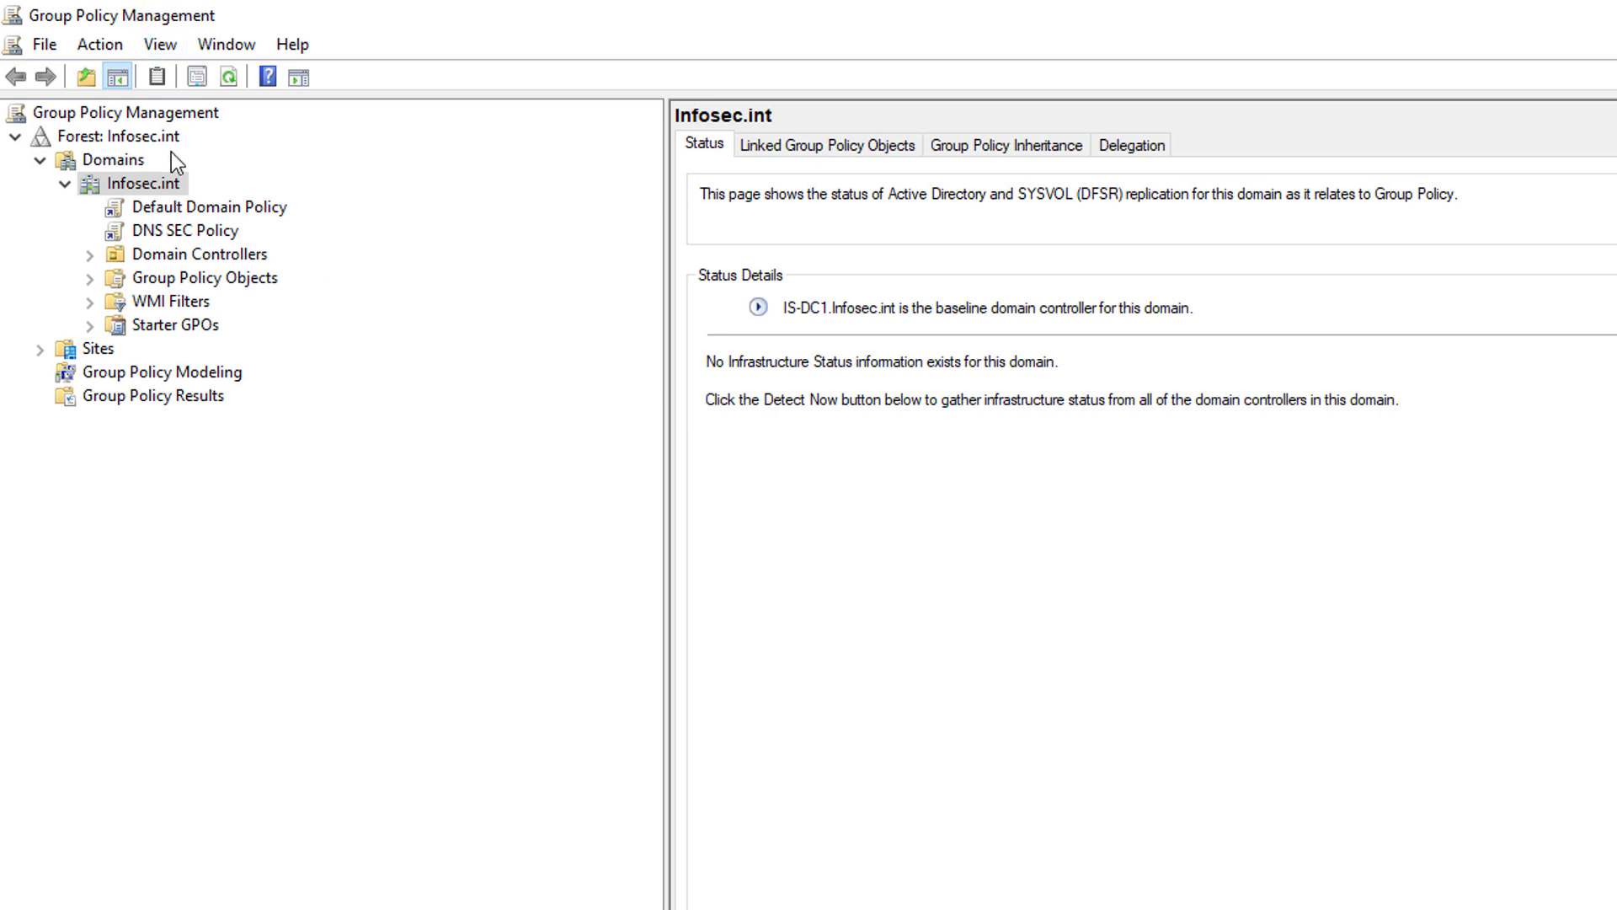
left_click(178, 231)
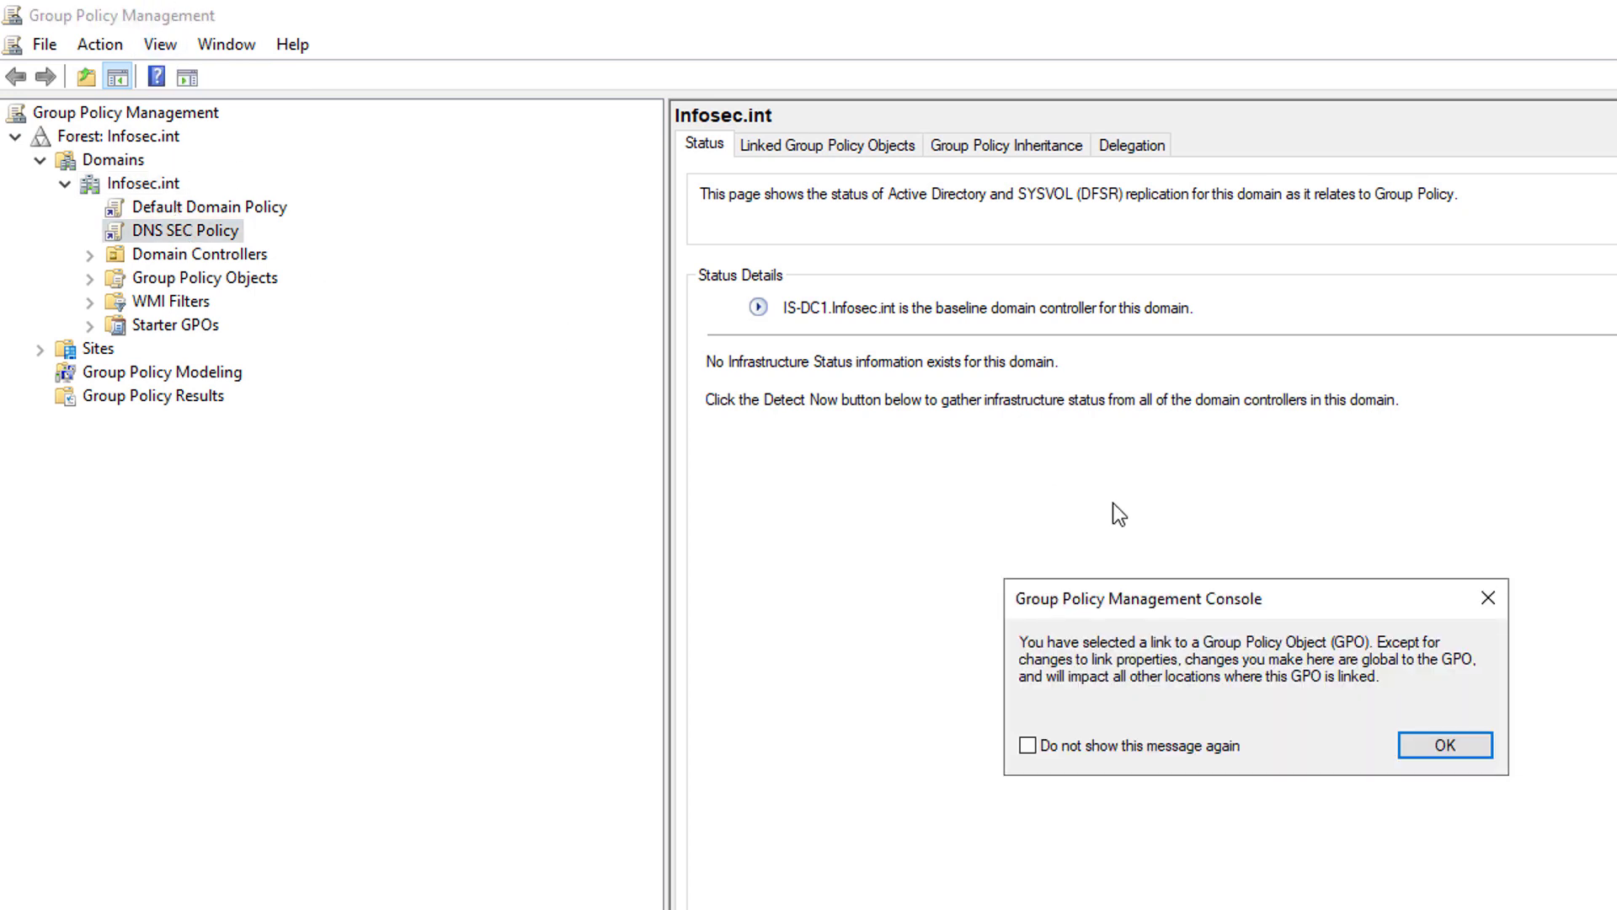
left_click(1423, 742)
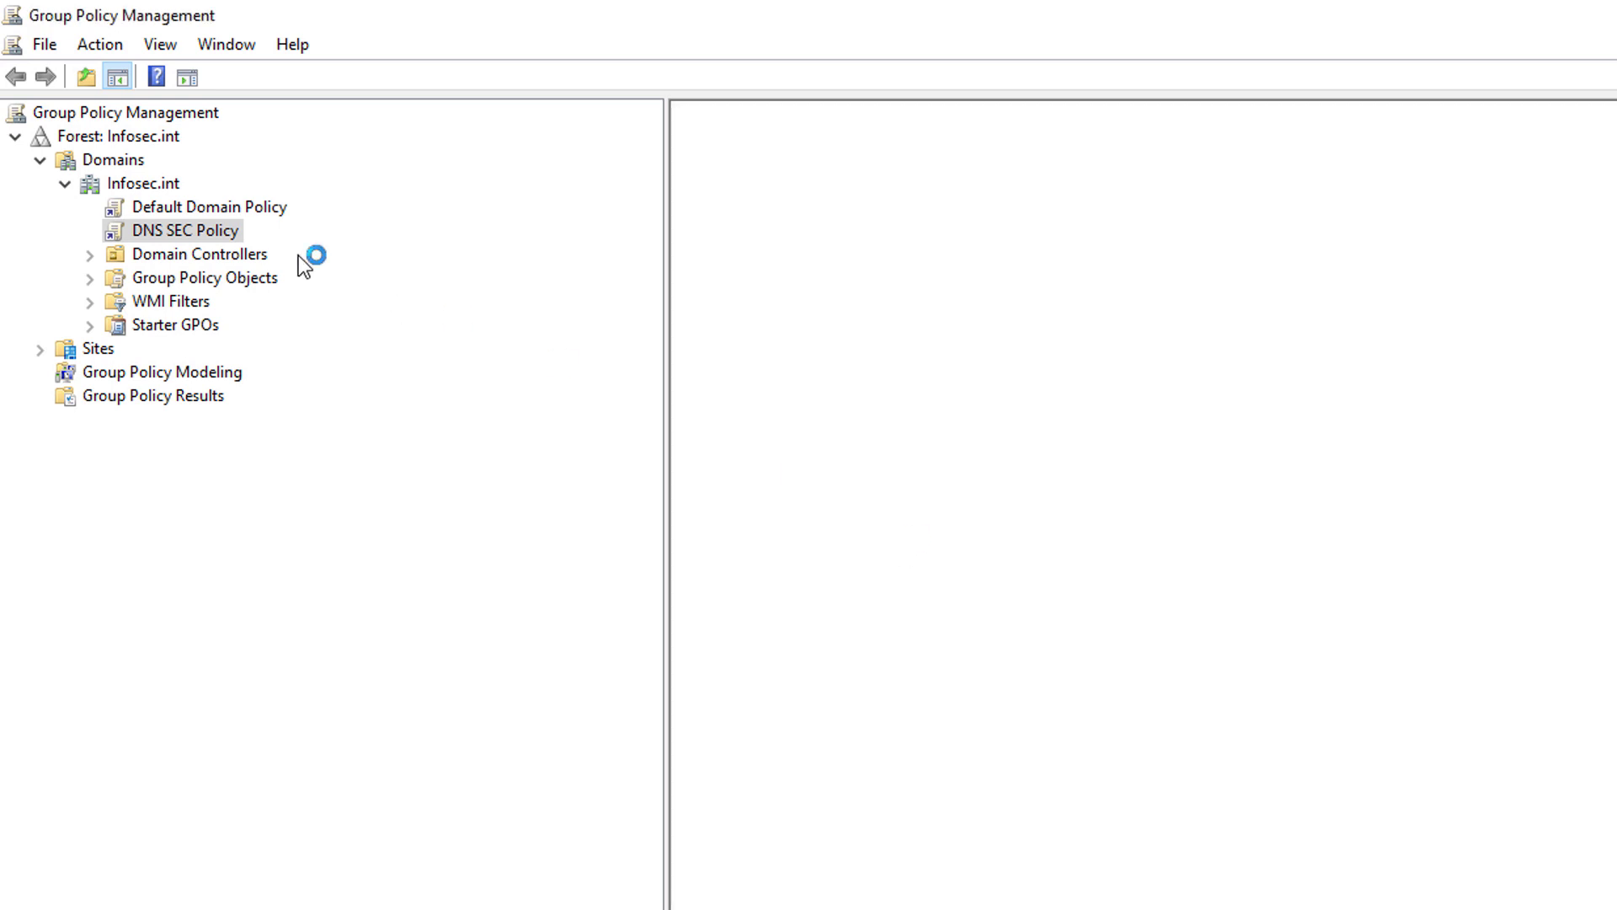
right_click(214, 233)
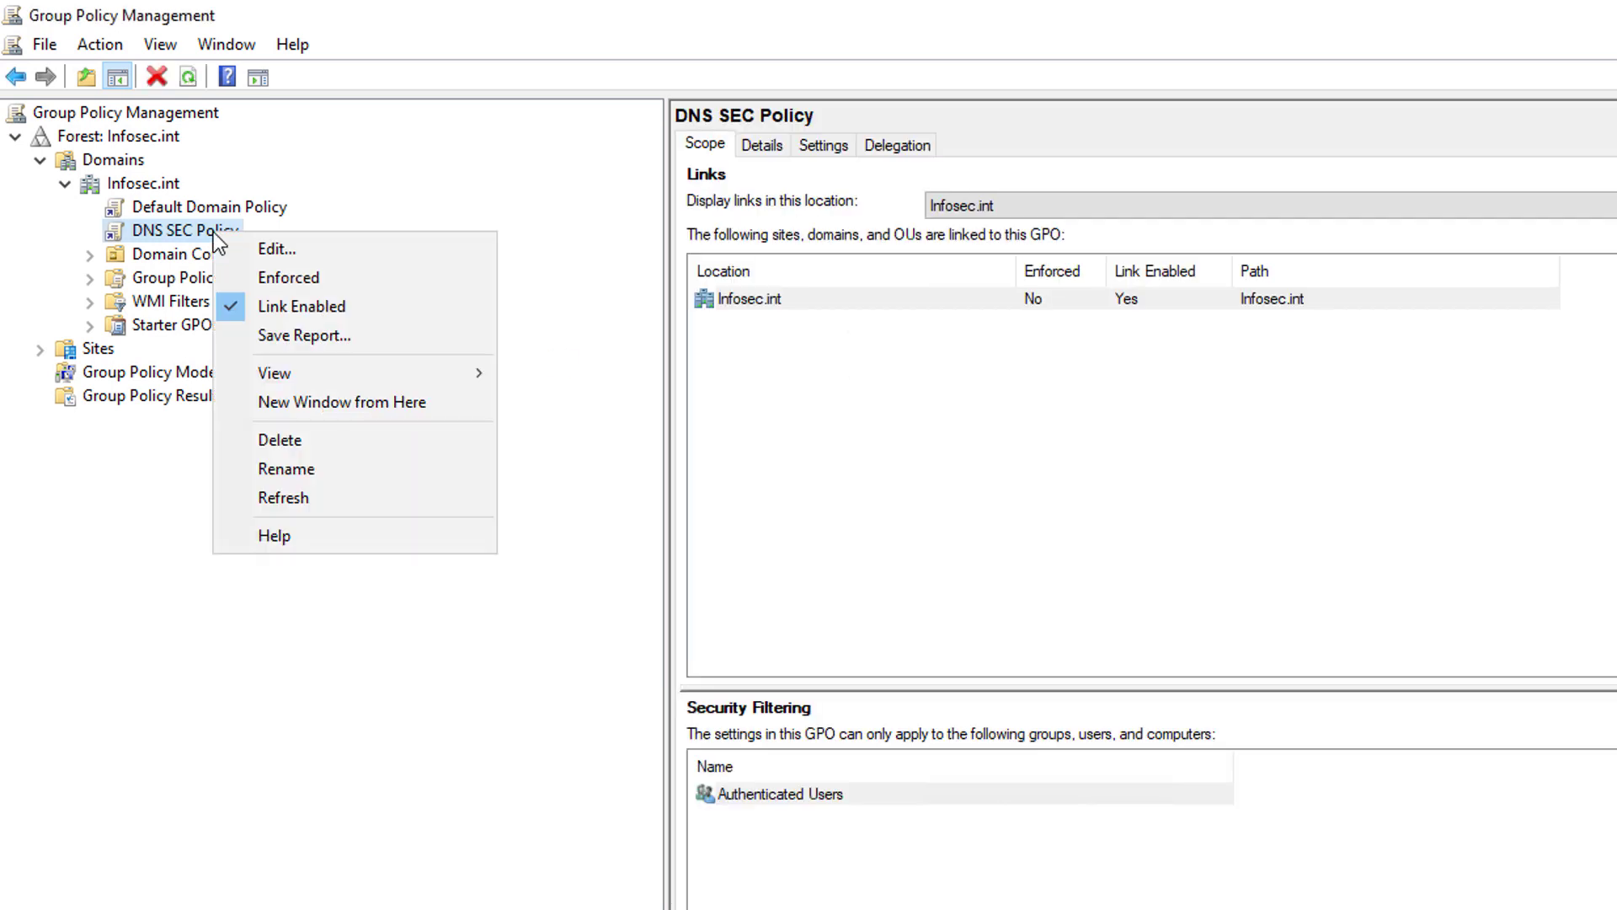
Edit the DNS SEC Policy GPO and go to Computer Configuration > Windows Settings > Name Resolution Policy.
left_click(261, 248)
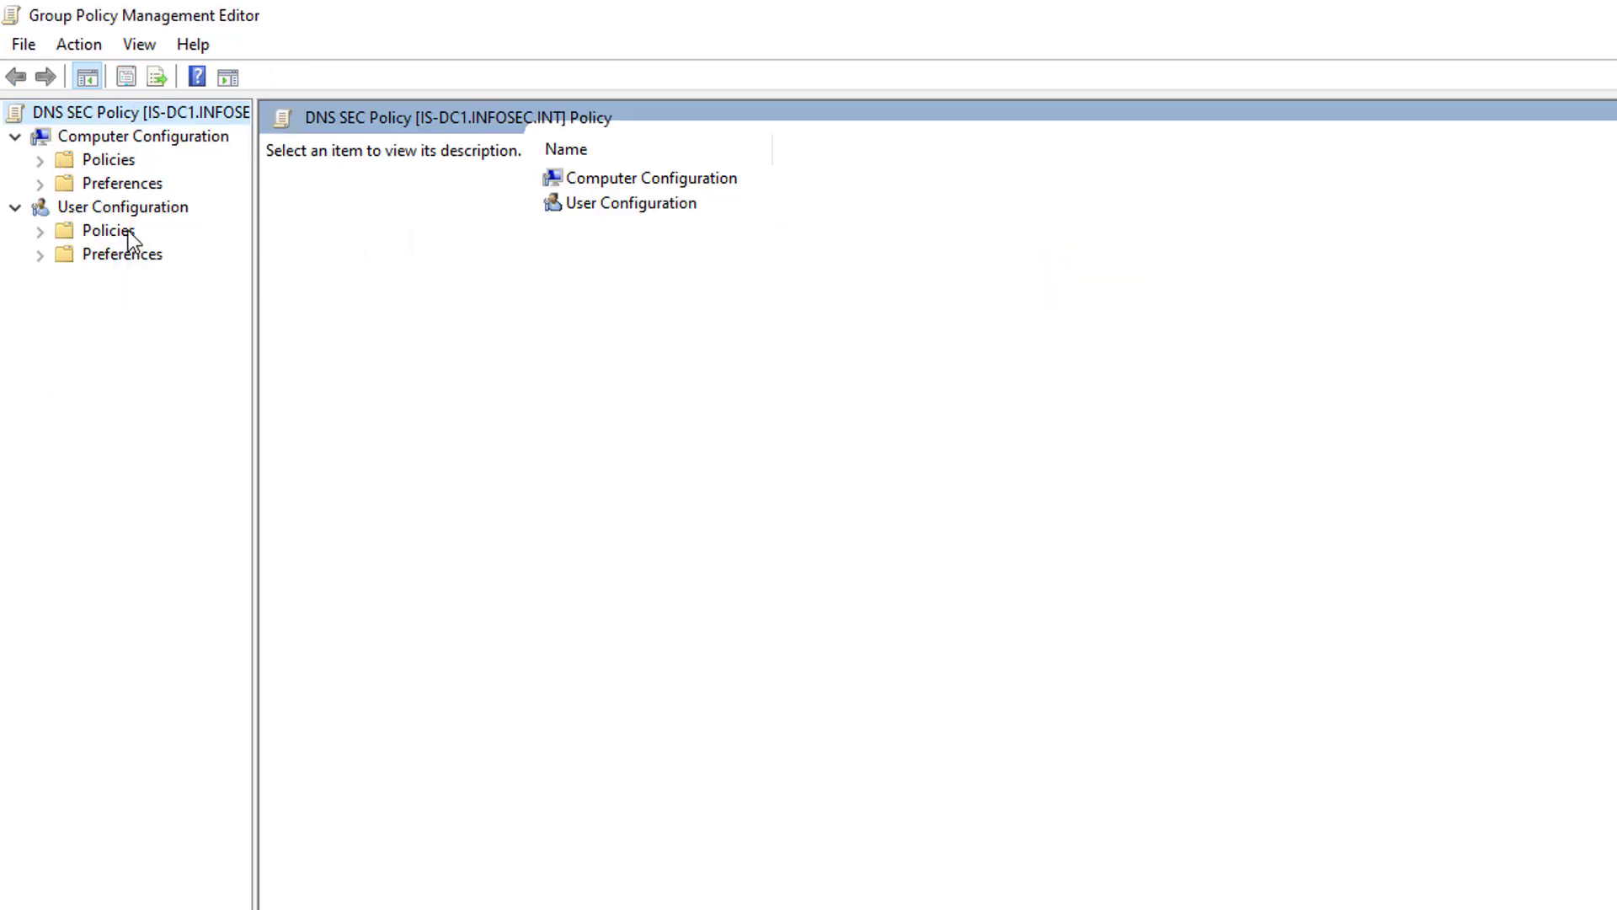
double_click(126, 161)
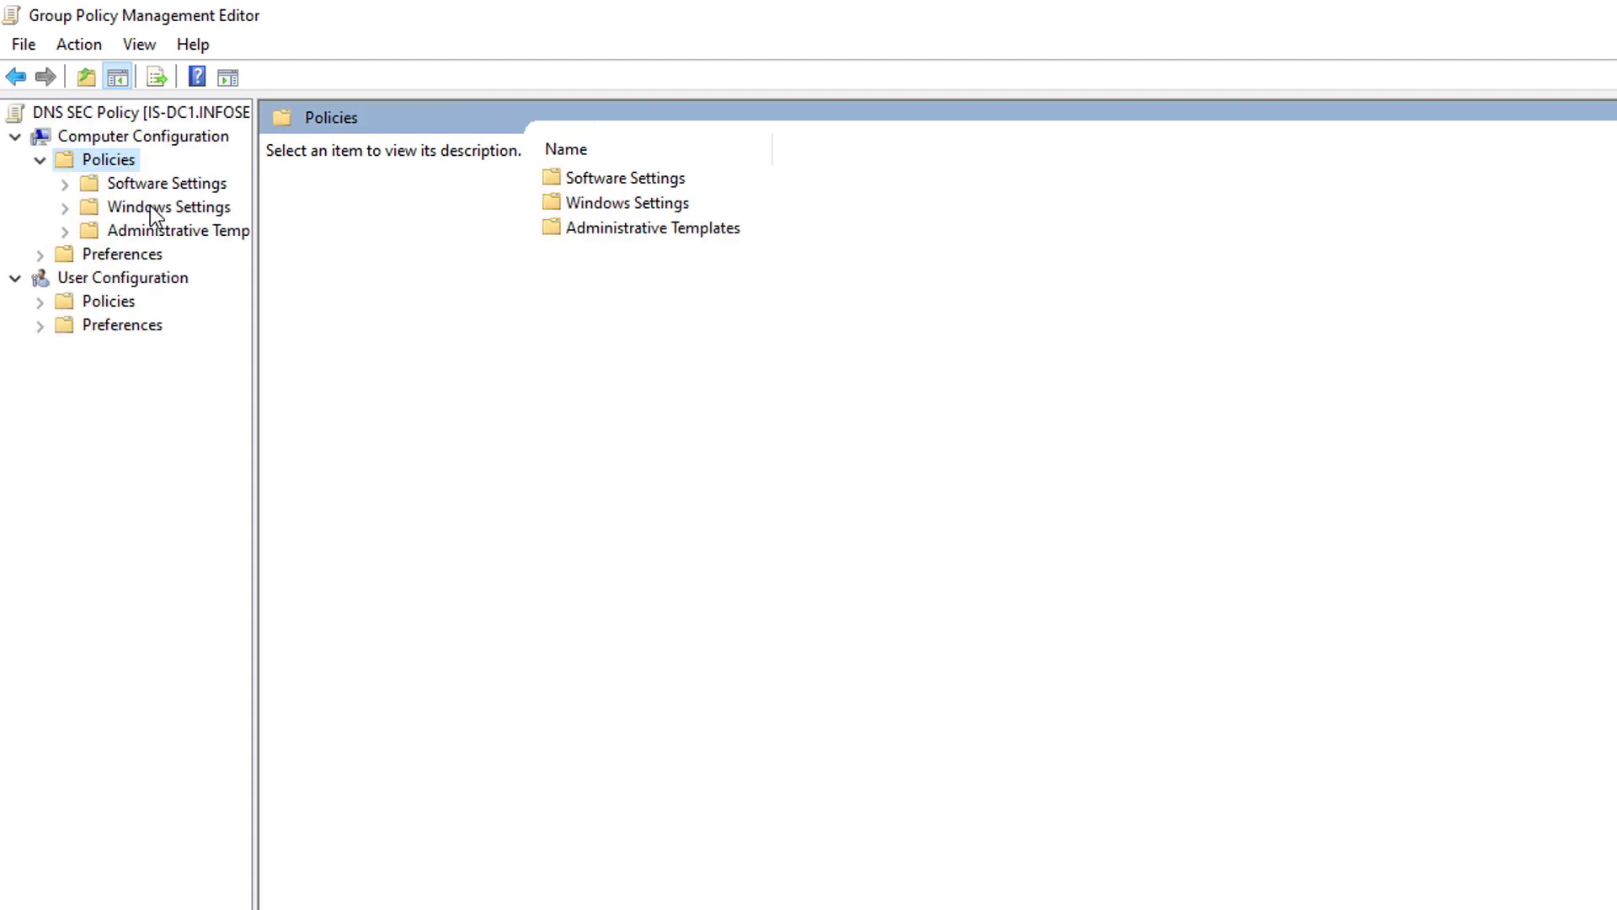
left_click(150, 206)
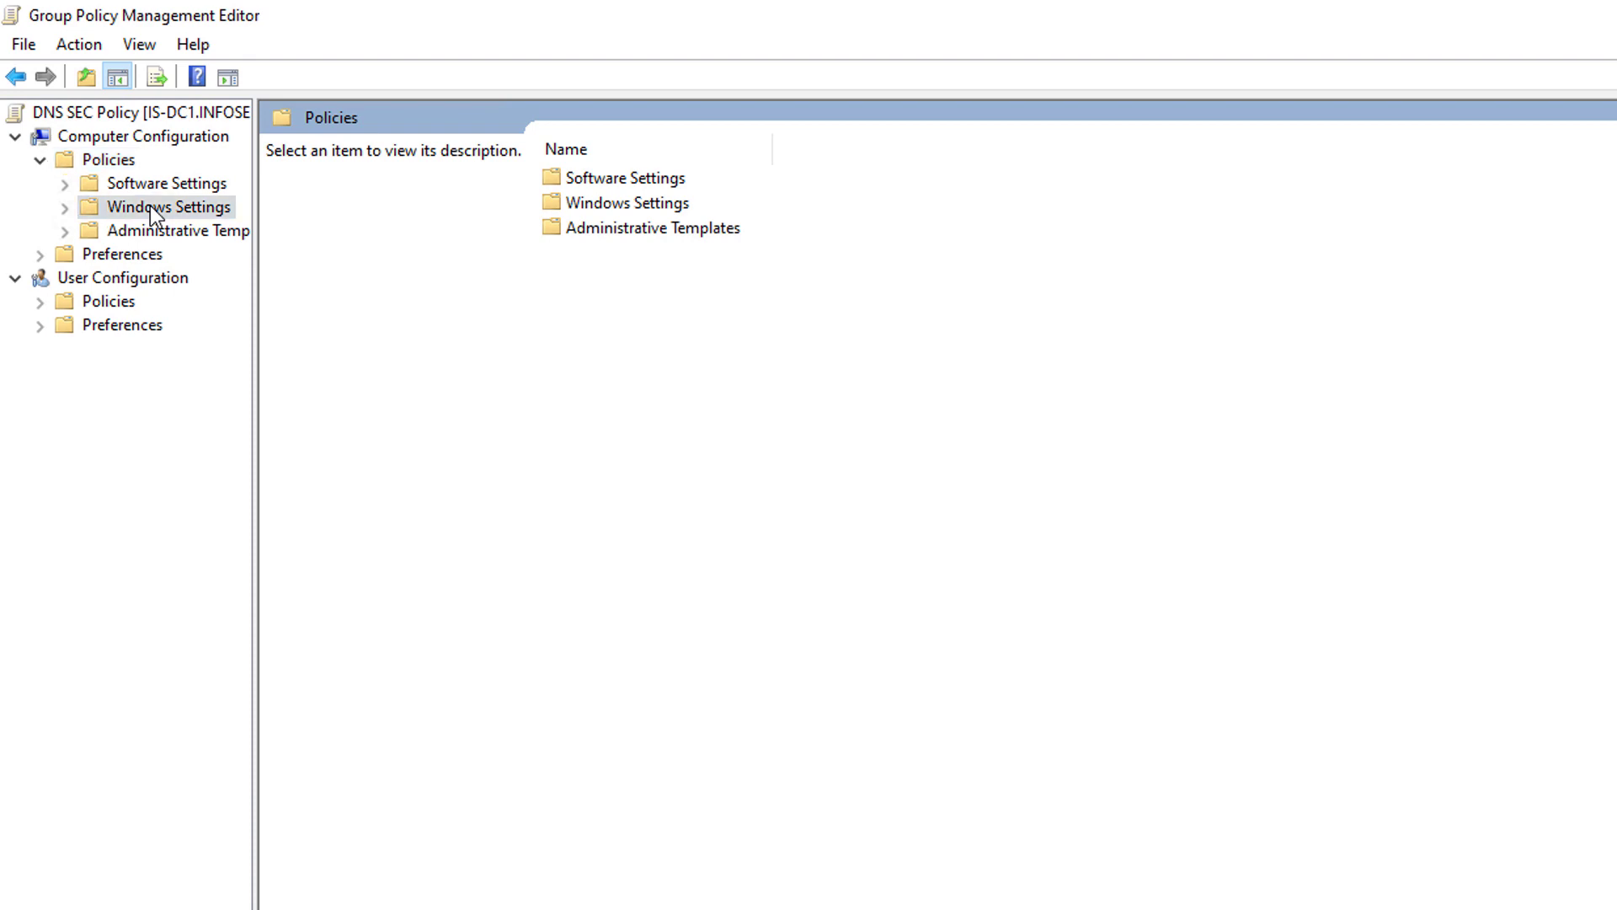
double_click(150, 205)
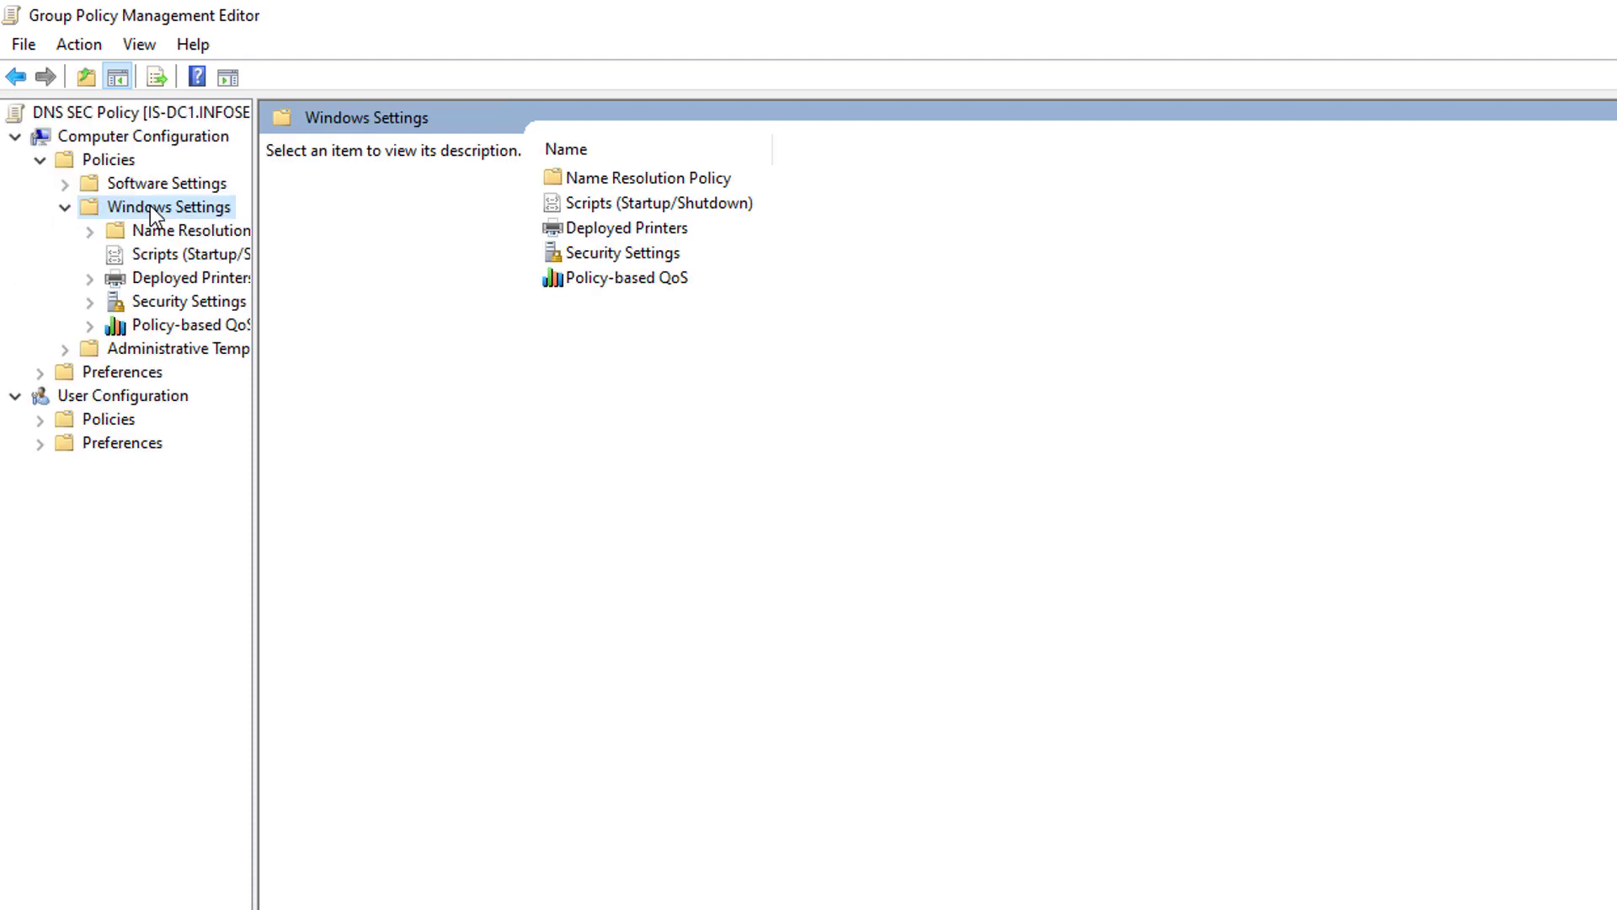
left_click(160, 231)
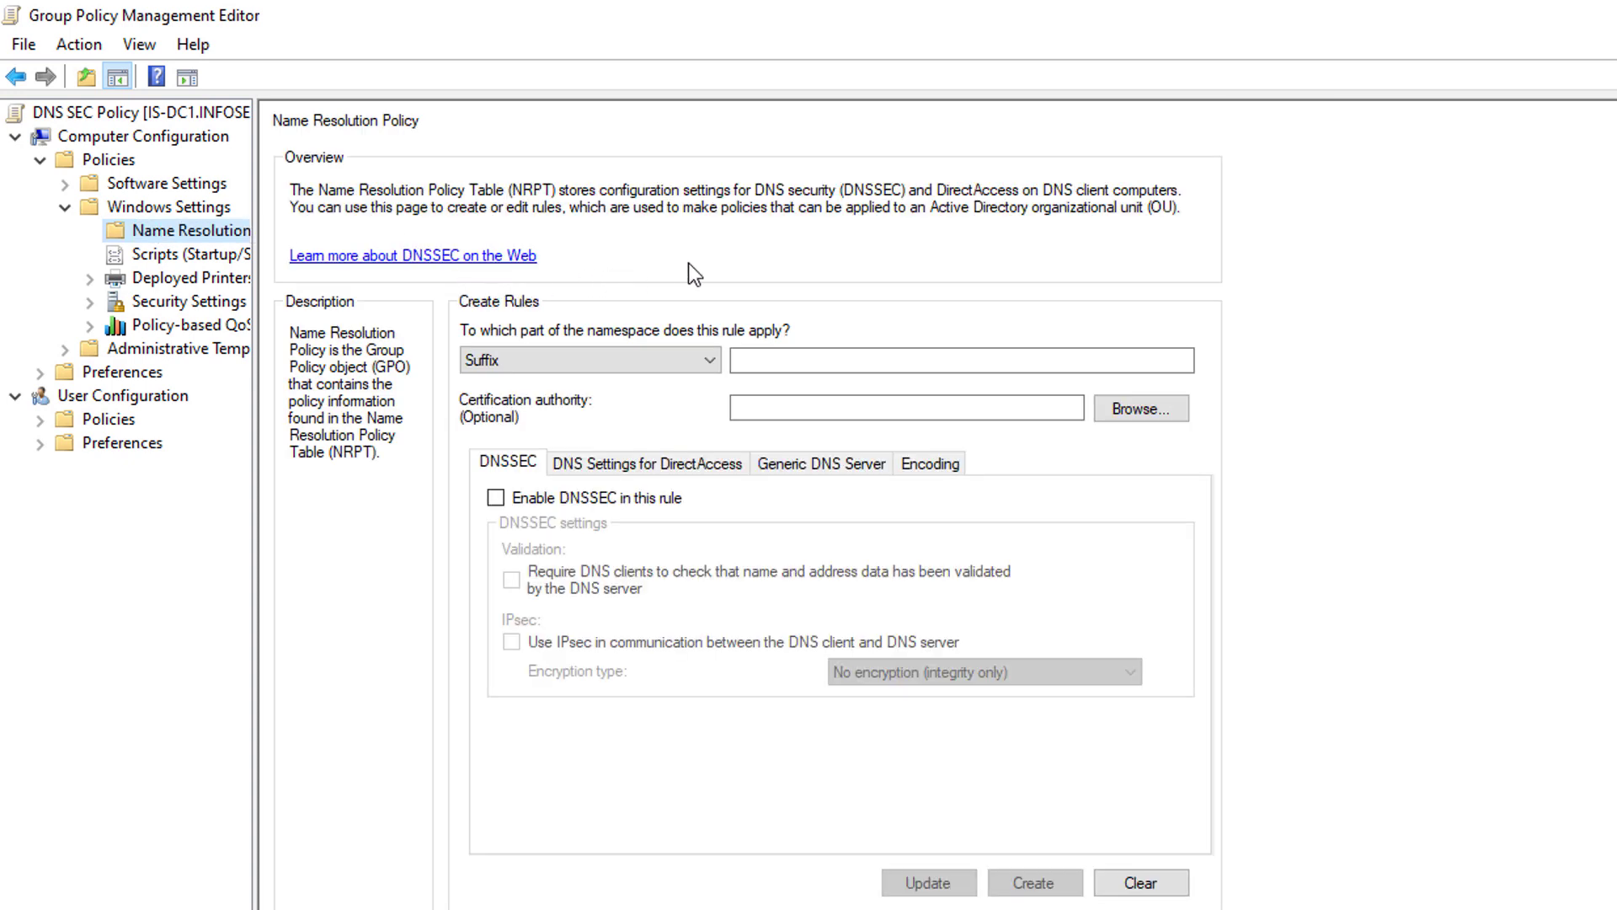
Create an NRPT rule for suffix infosec.int with DNSSEC enabled and validation required.
left_click(773, 360)
type("info")
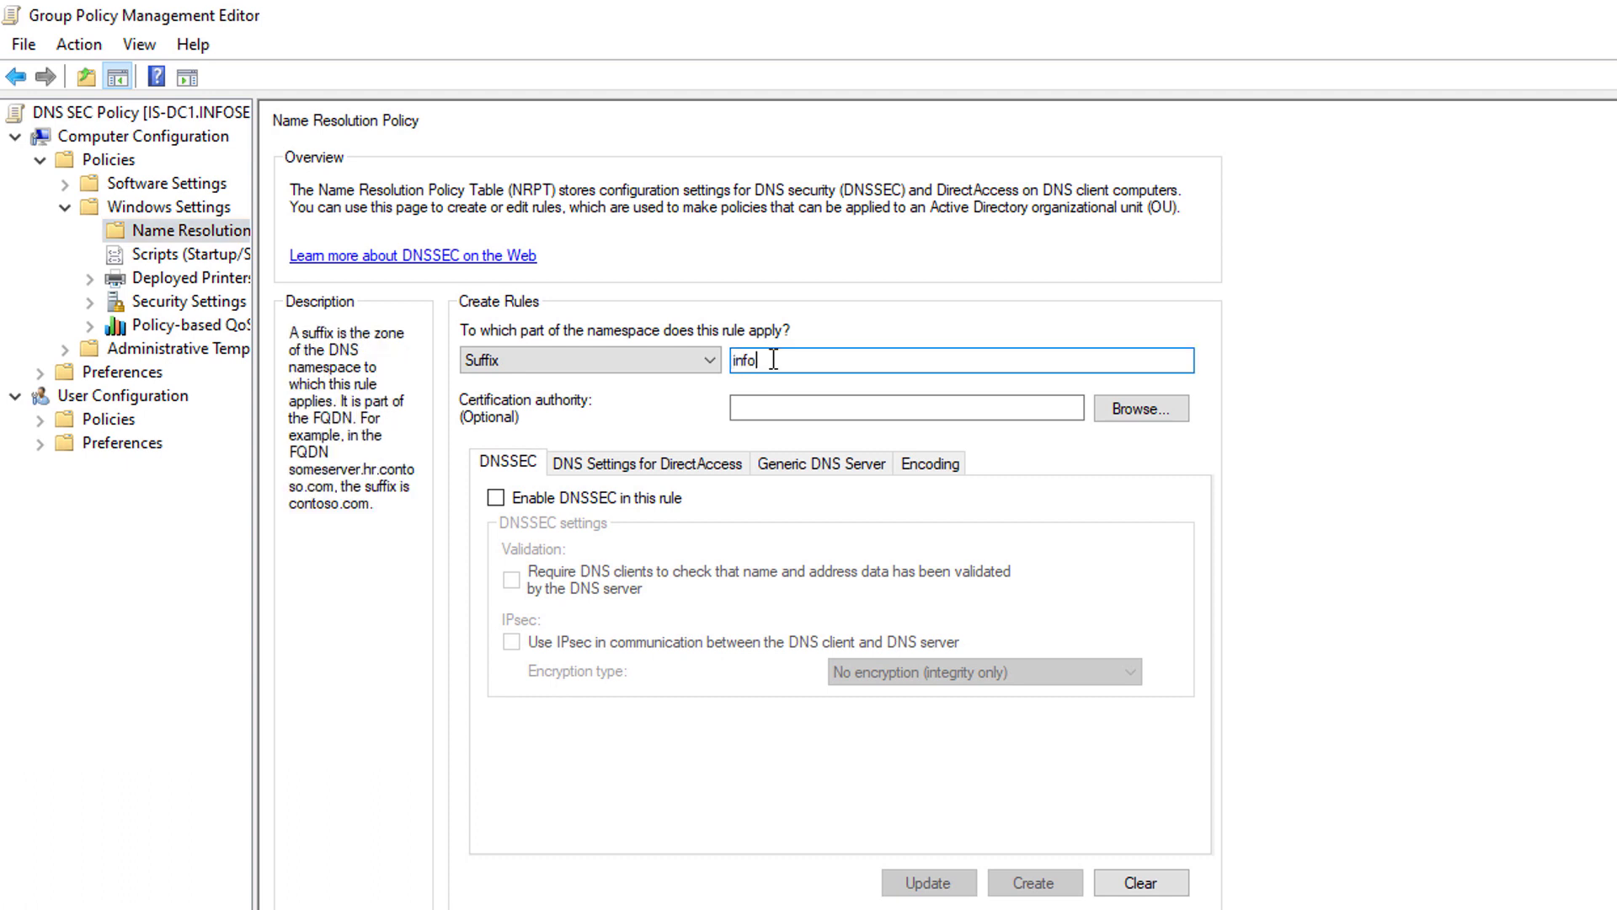
type("sec.int")
left_click(494, 498)
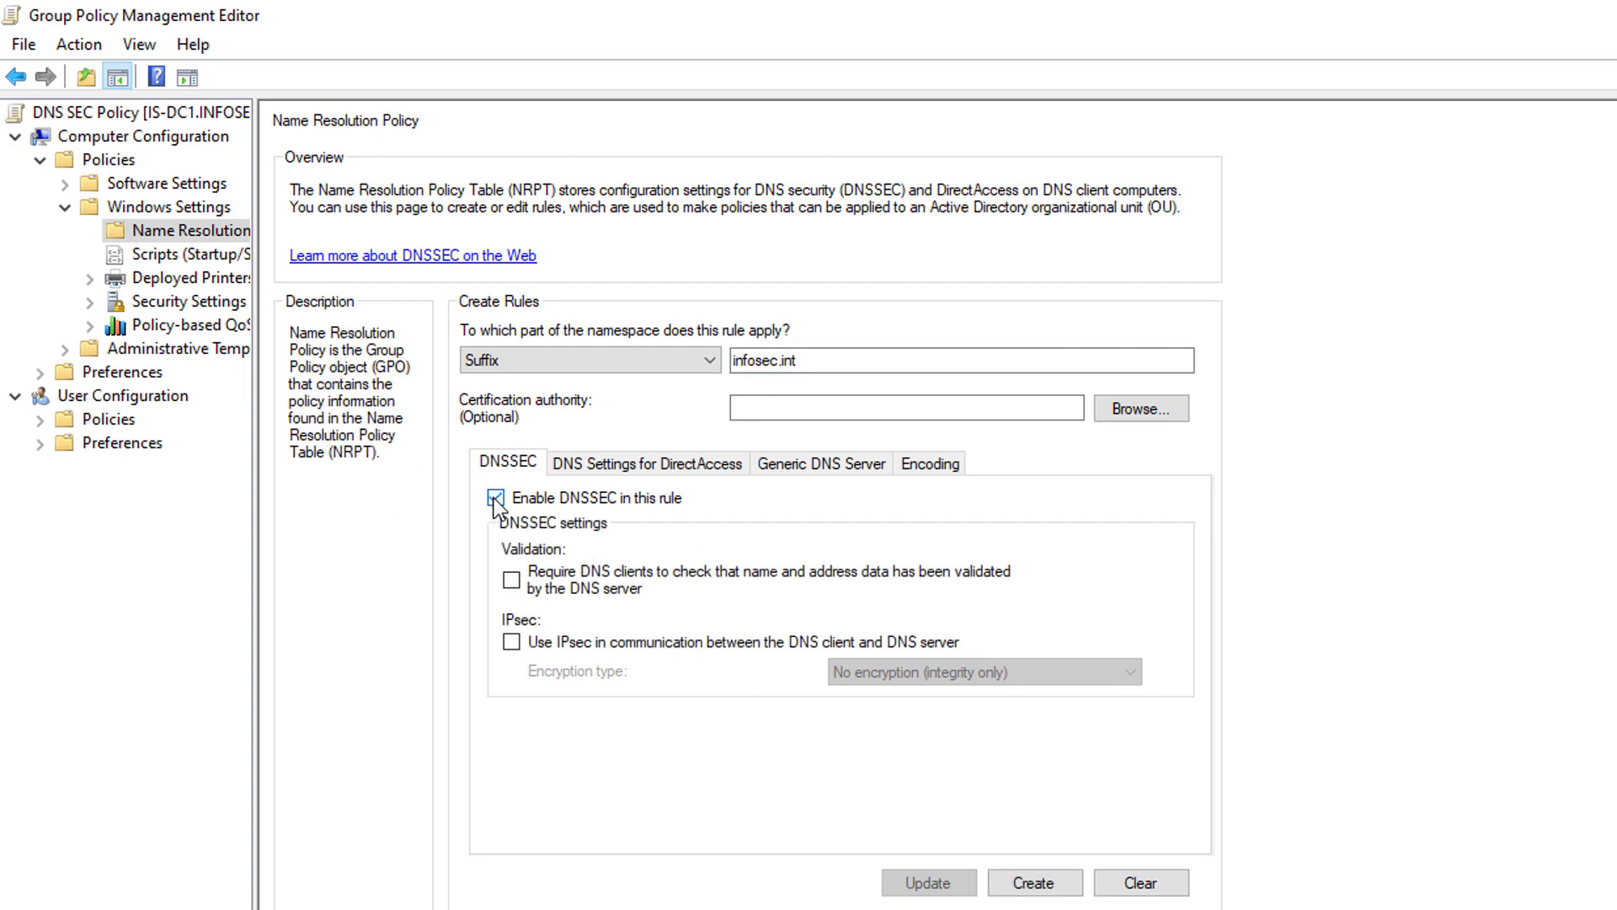
left_click(512, 581)
left_click(1183, 886)
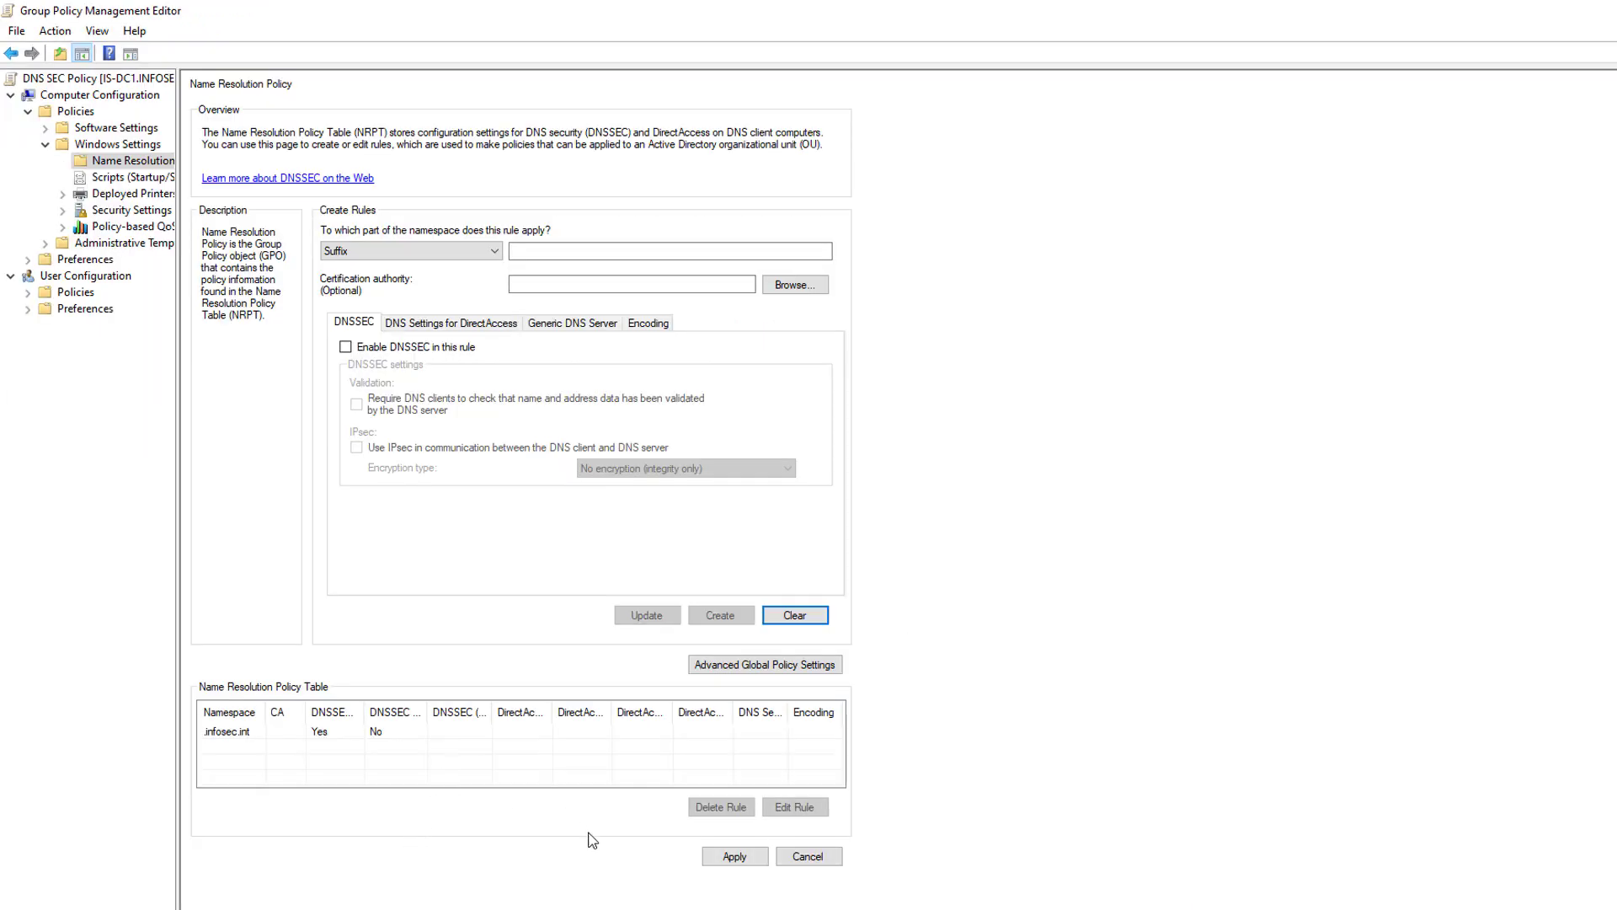
Apply the Name Resolution Policy changes and switch from the policy editor to the client desktop.
left_click(715, 860)
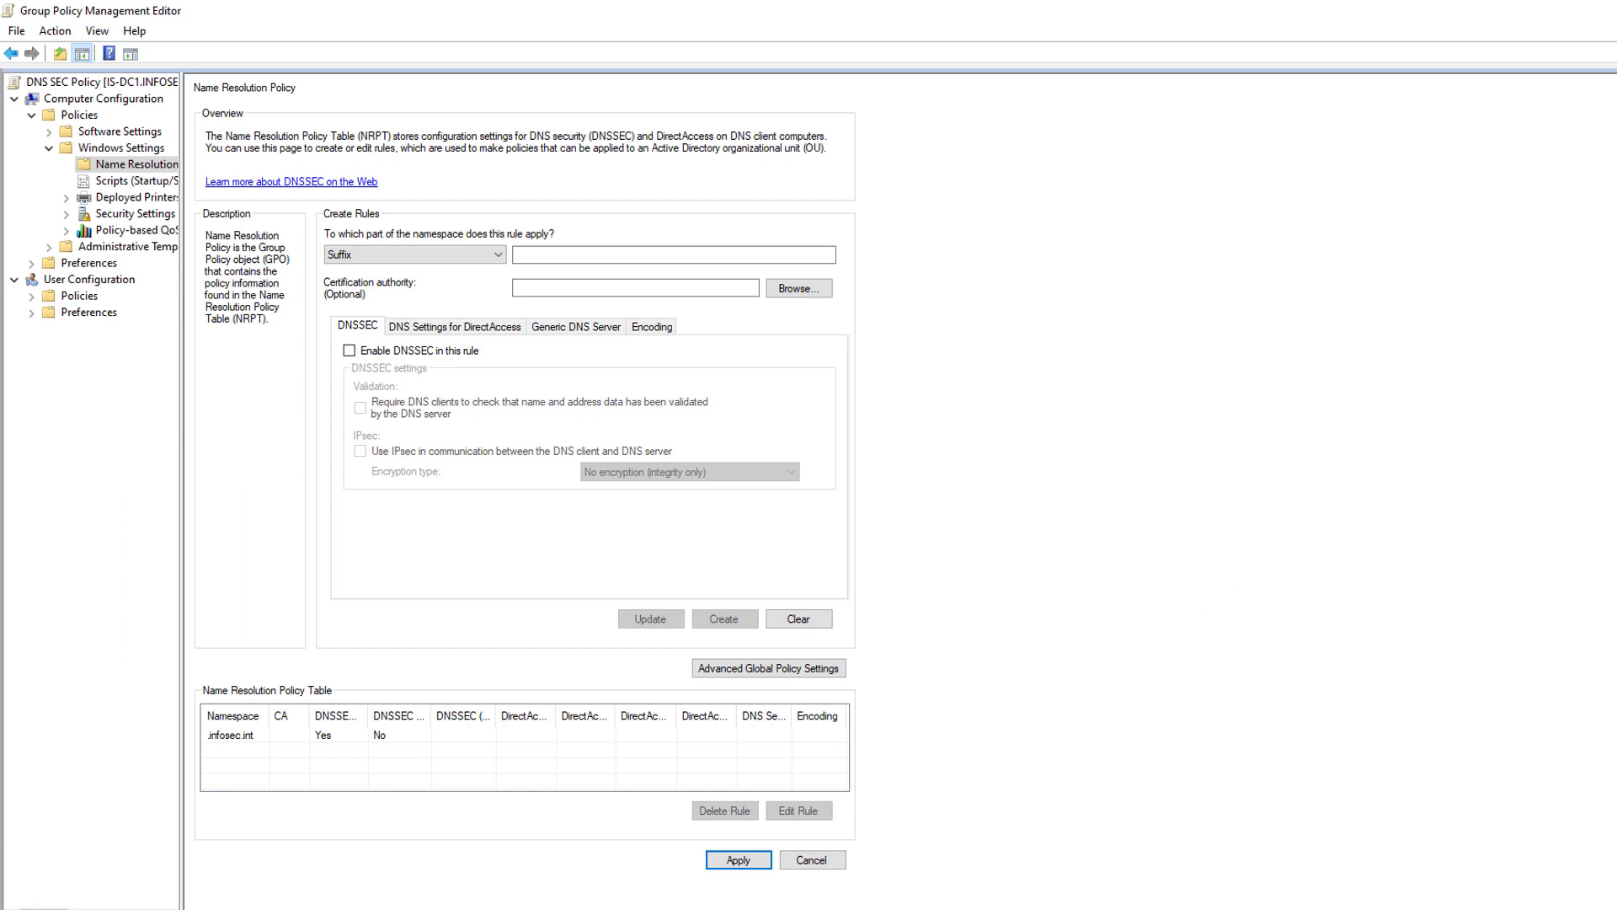
key("alt+Tab")
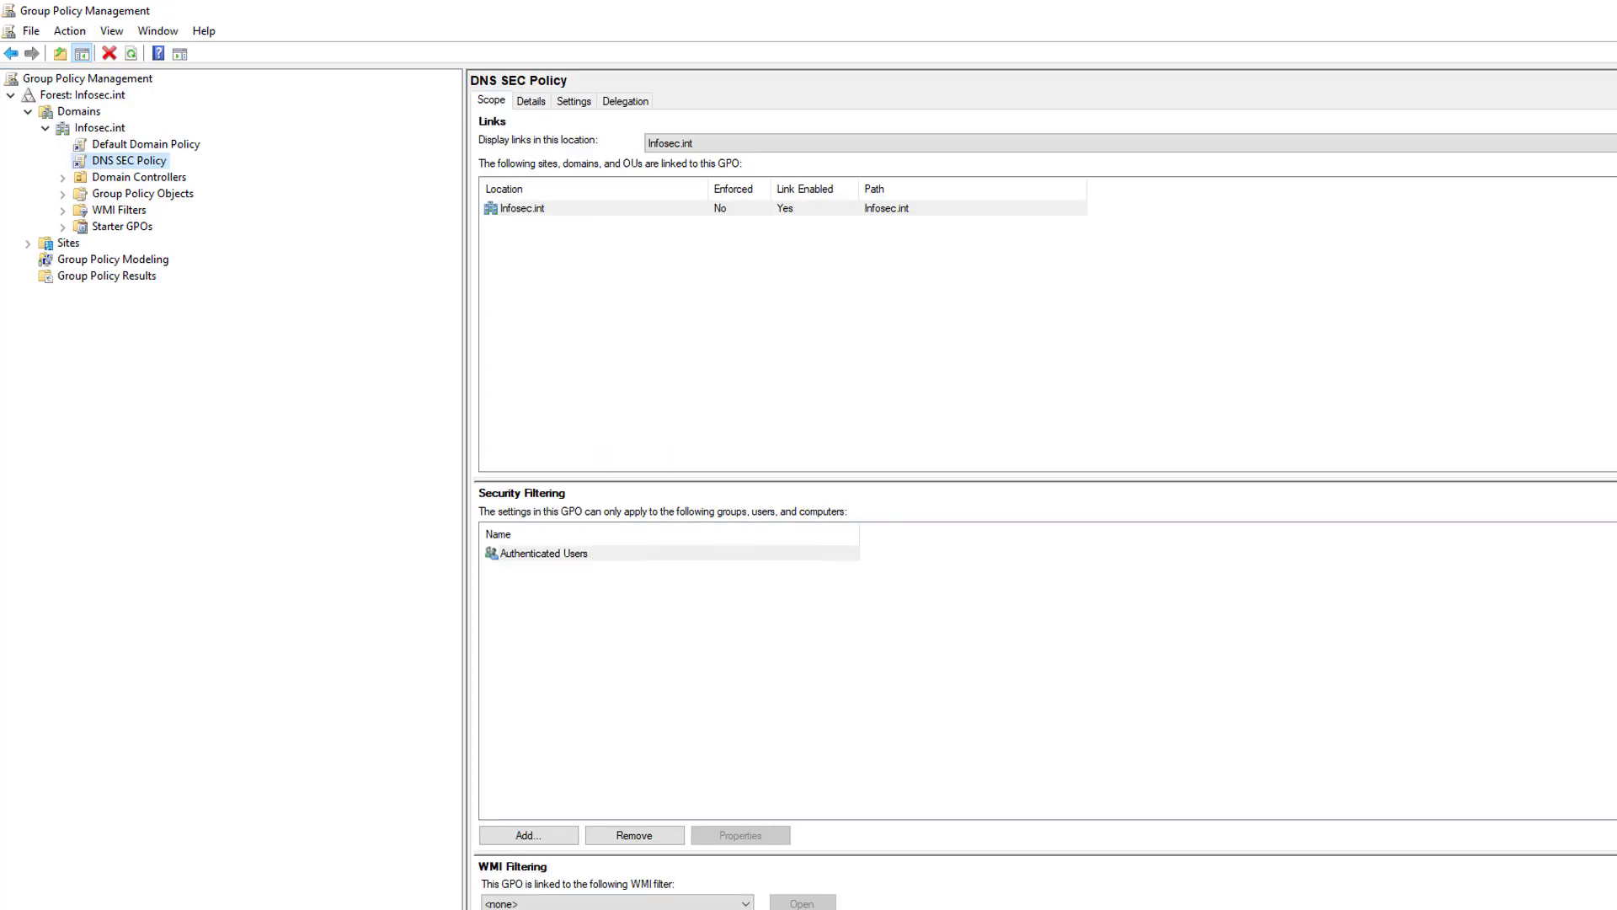
key("alt+Tab")
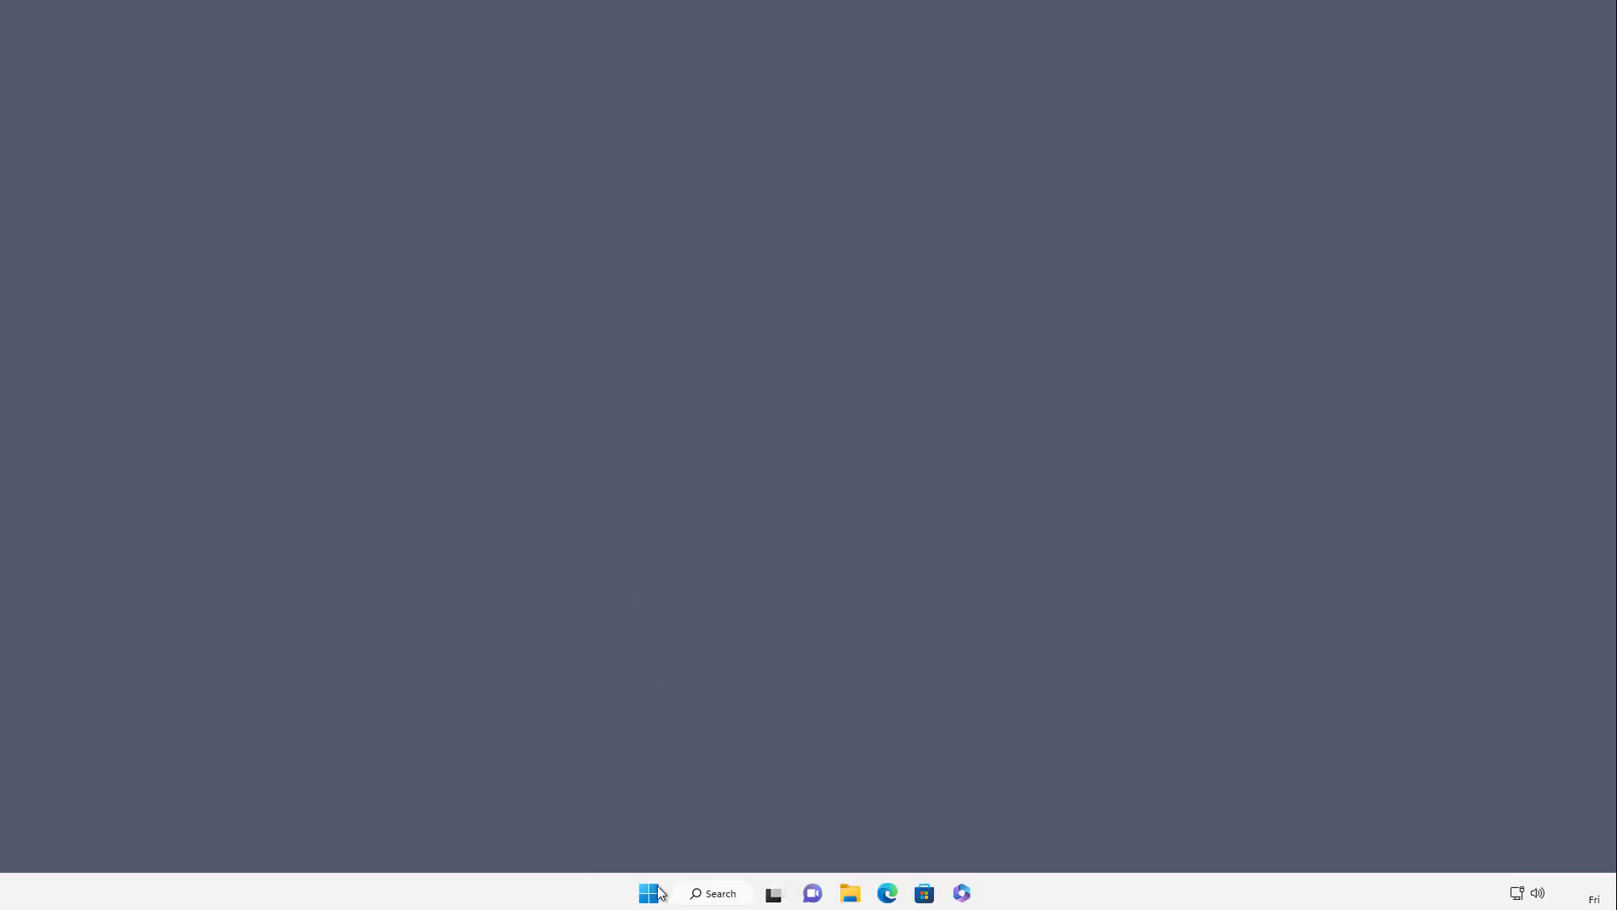
Launch Windows Terminal (Admin) from the Start context menu, approve UAC, and reposition the window.
right_click(650, 901)
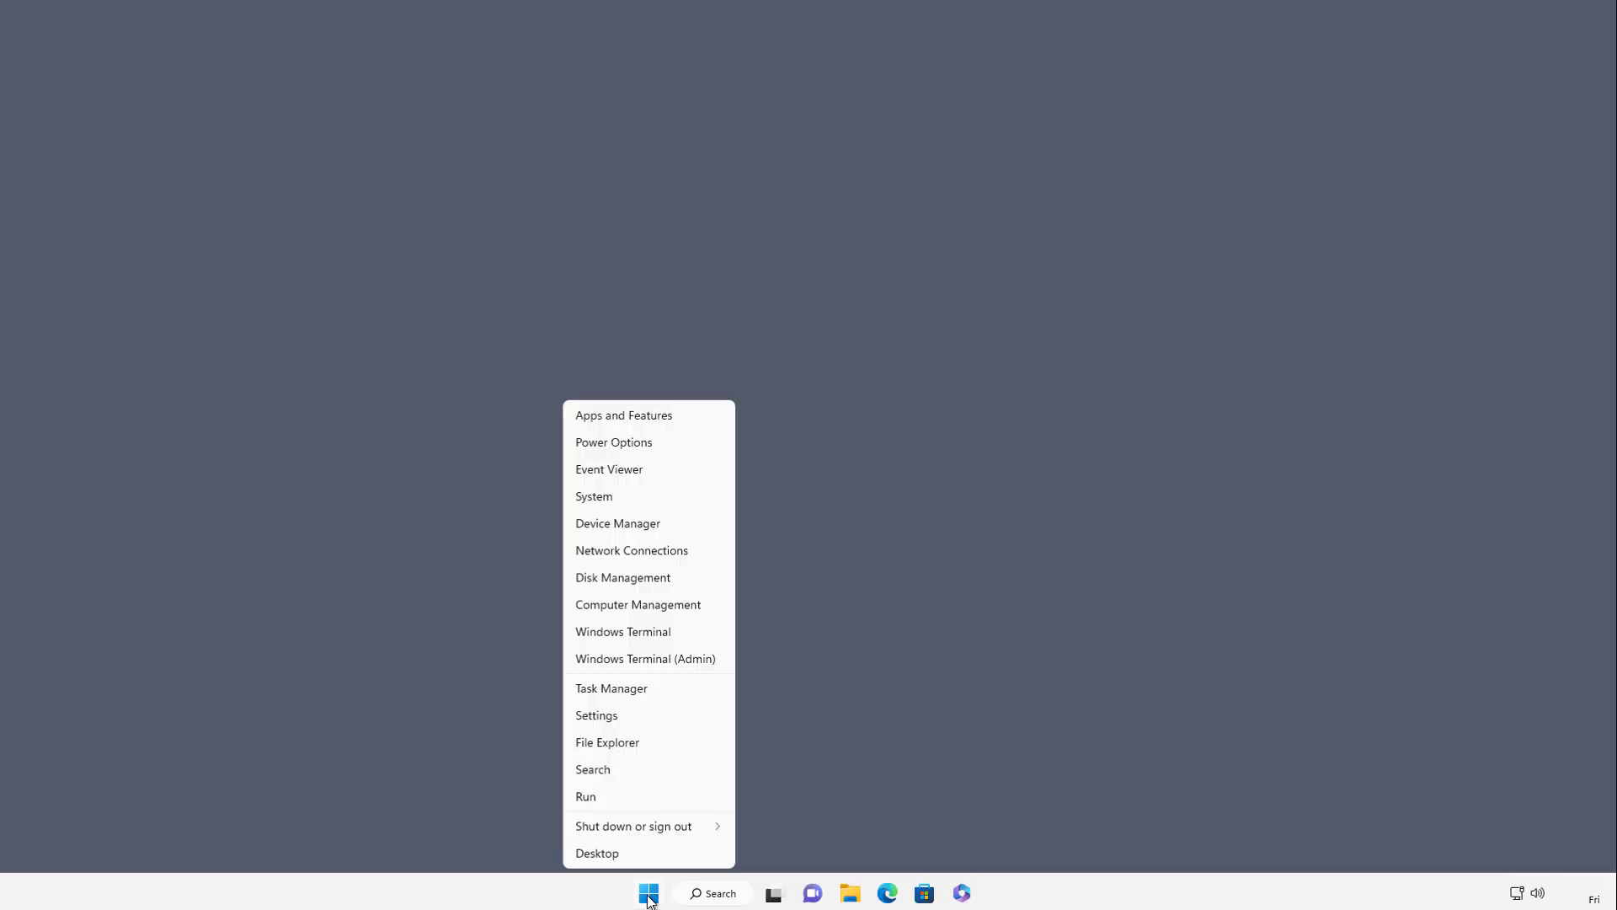
left_click(637, 659)
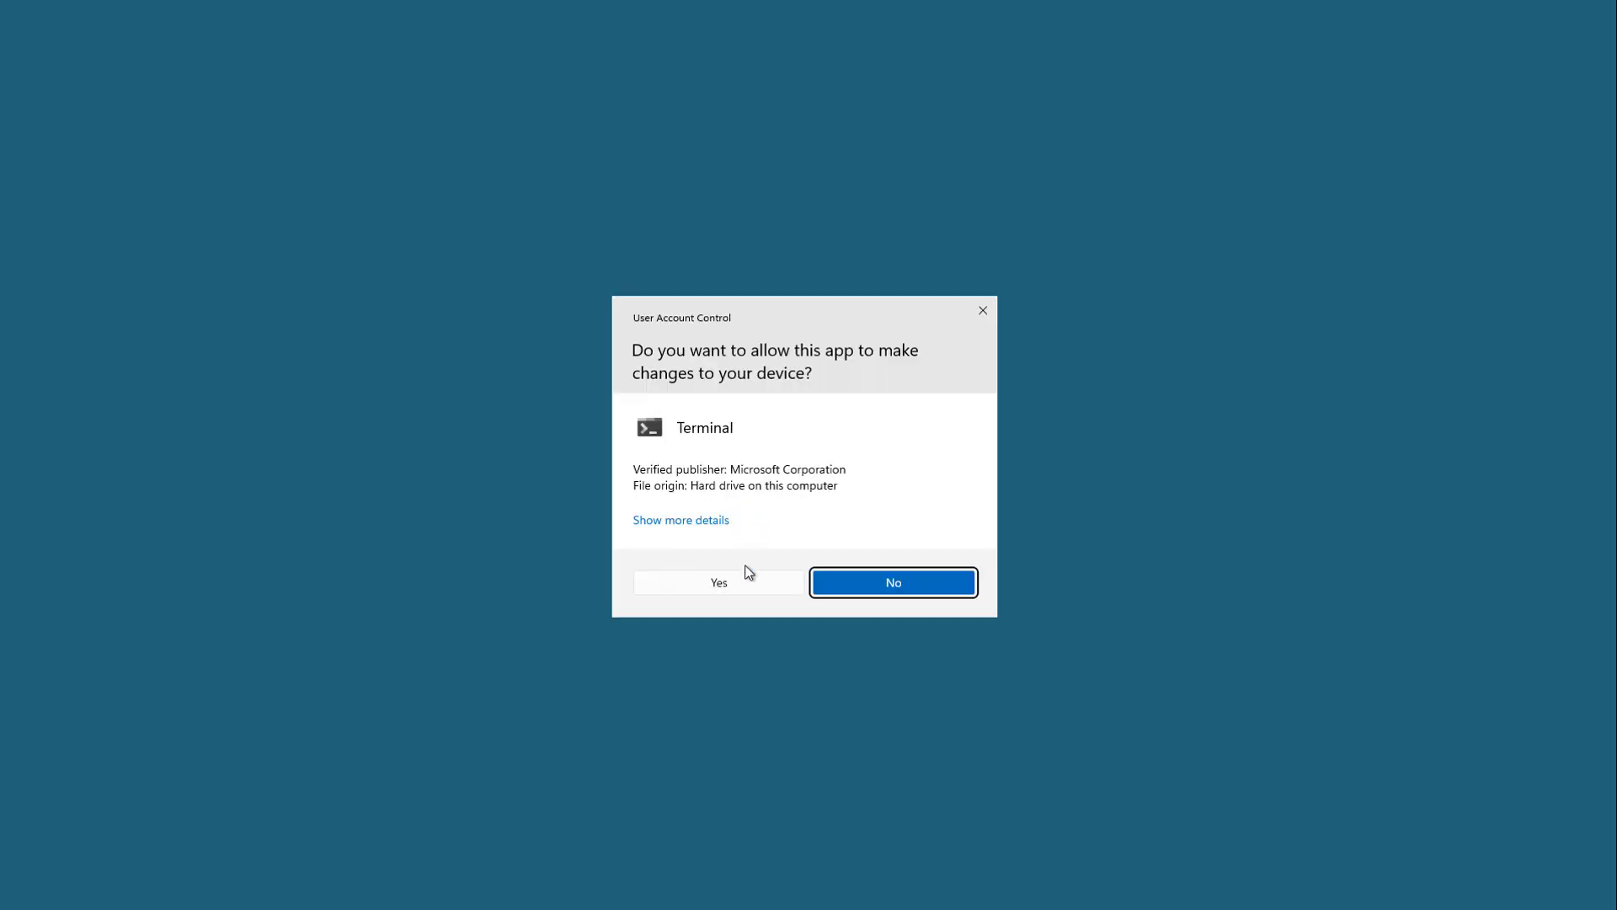
left_click(739, 585)
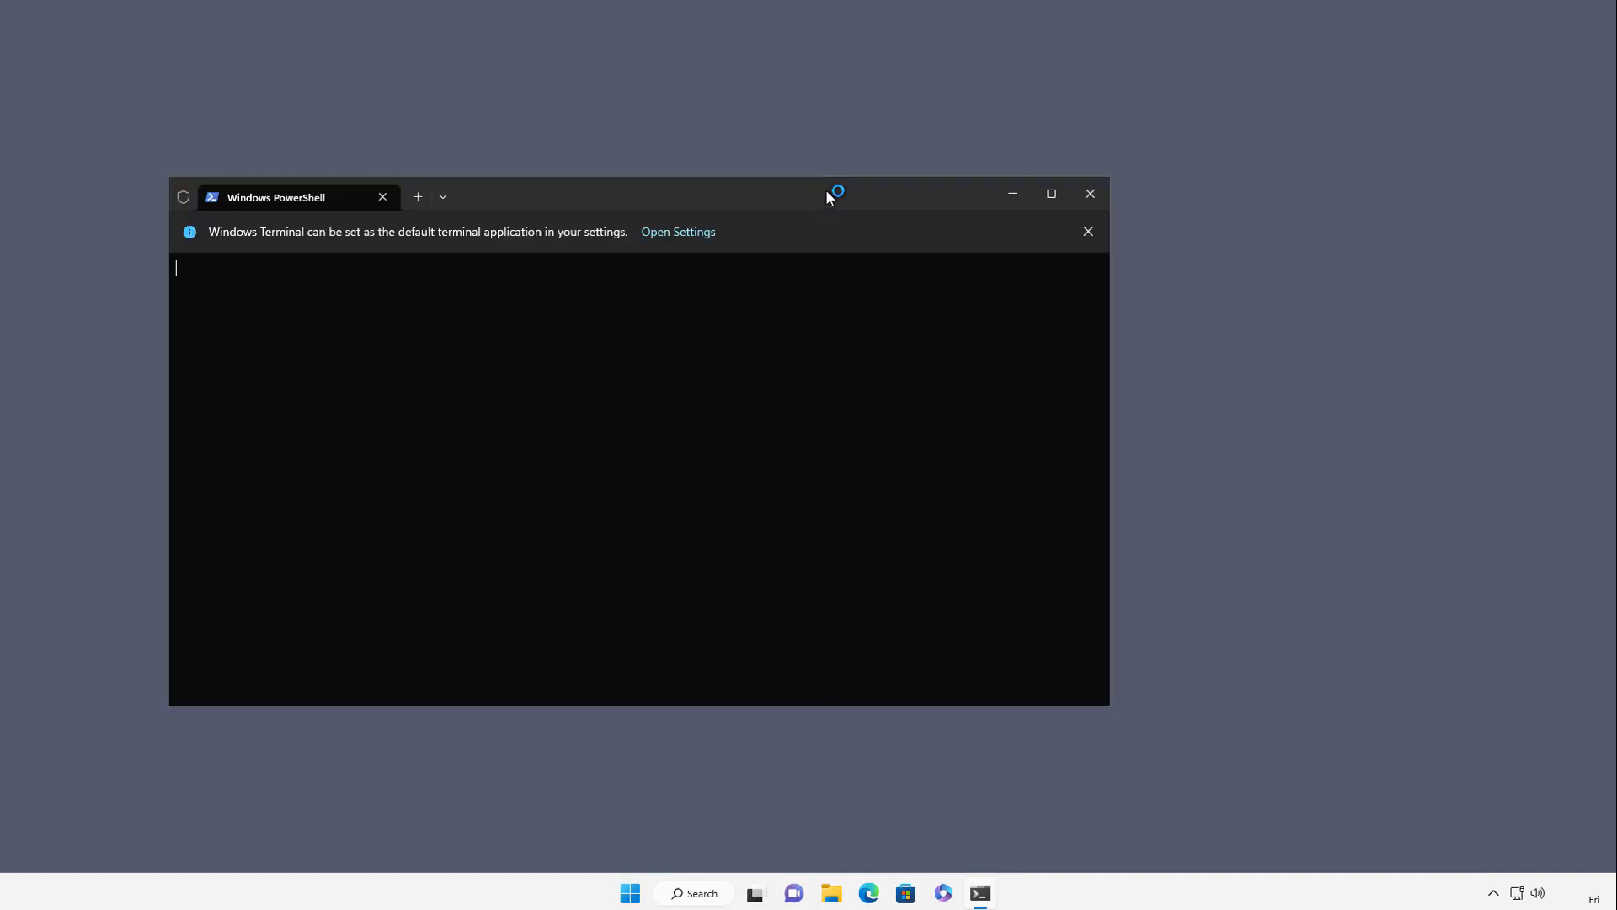
left_click_drag(830, 191, 933, 135)
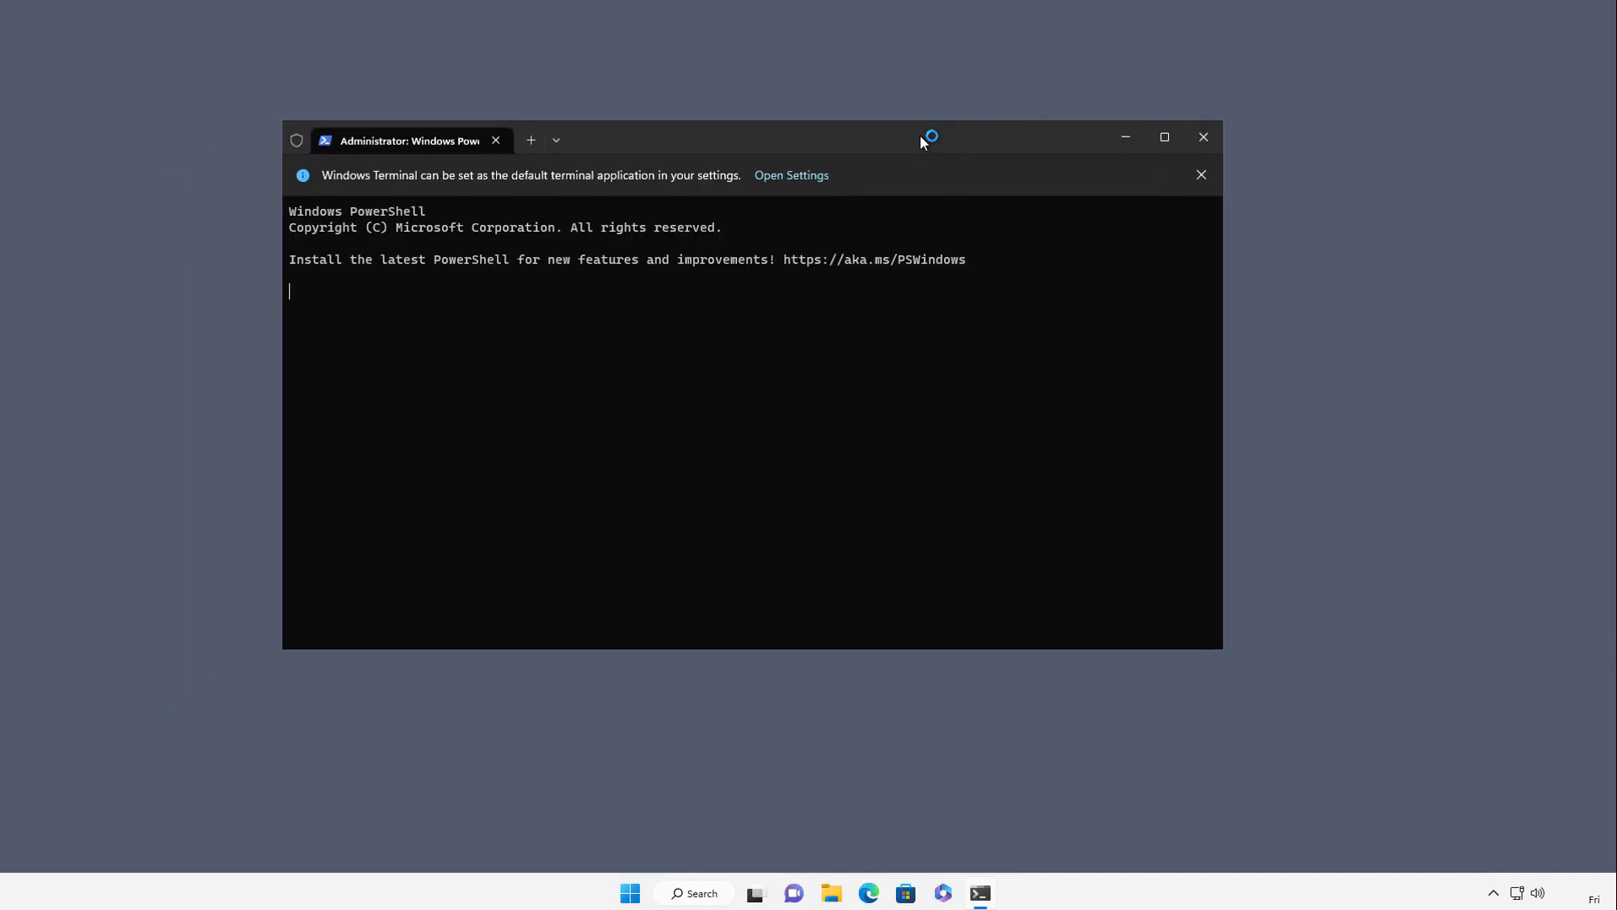
Maximize the terminal and run gpupdate /force, then gpresult /r.
double_click(891, 142)
type("gpupdate /force")
key("Return")
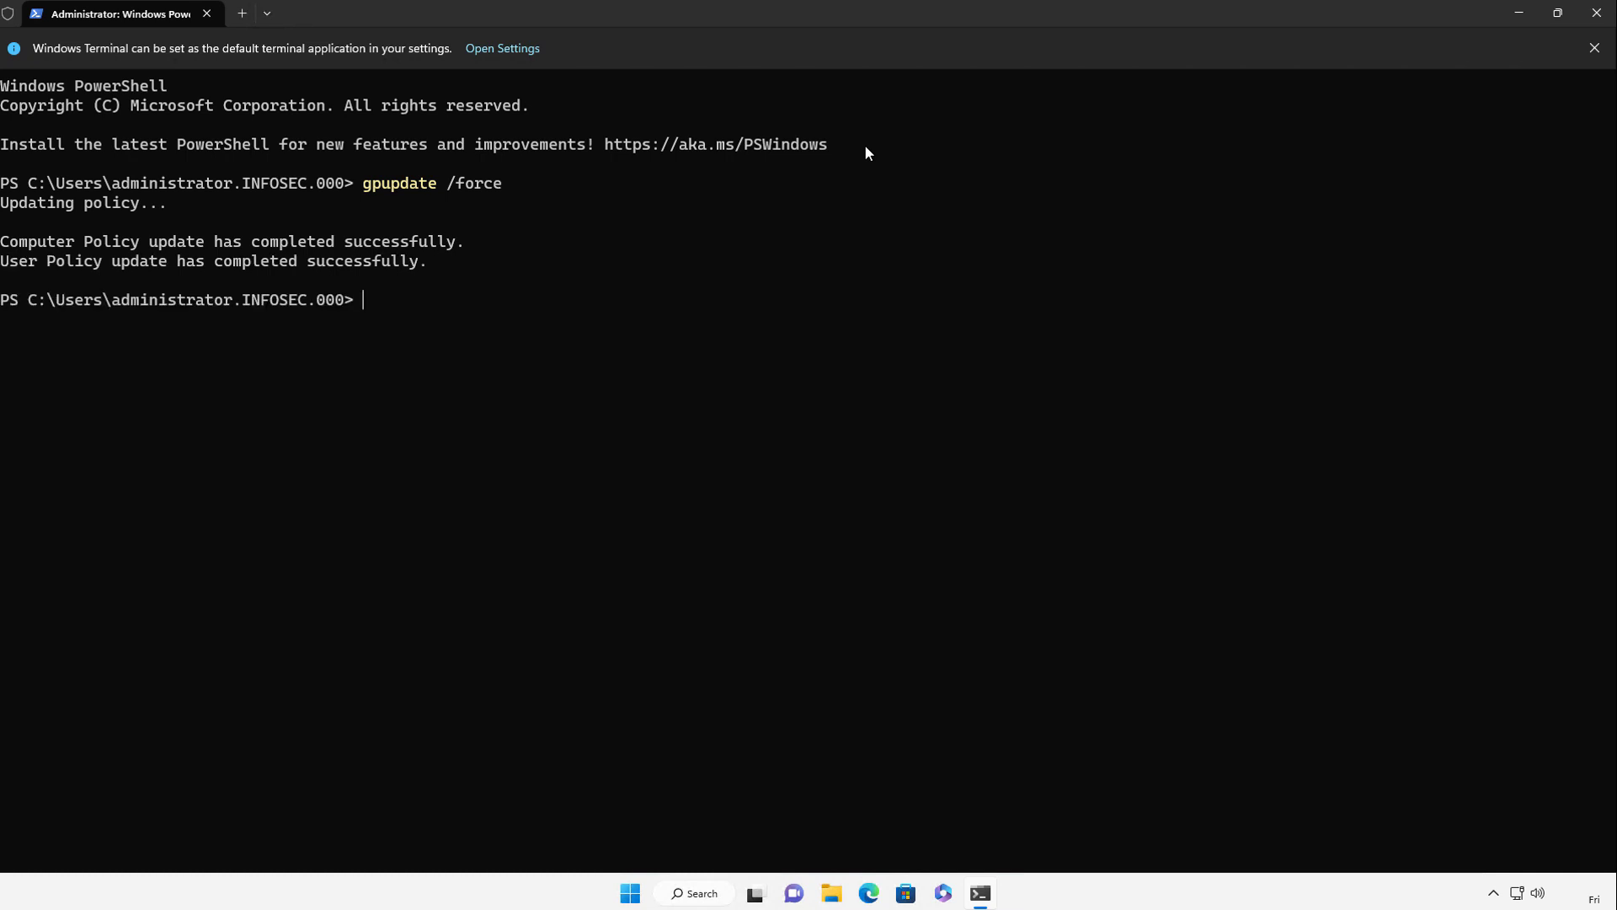
type("gpresult /r")
key("Return")
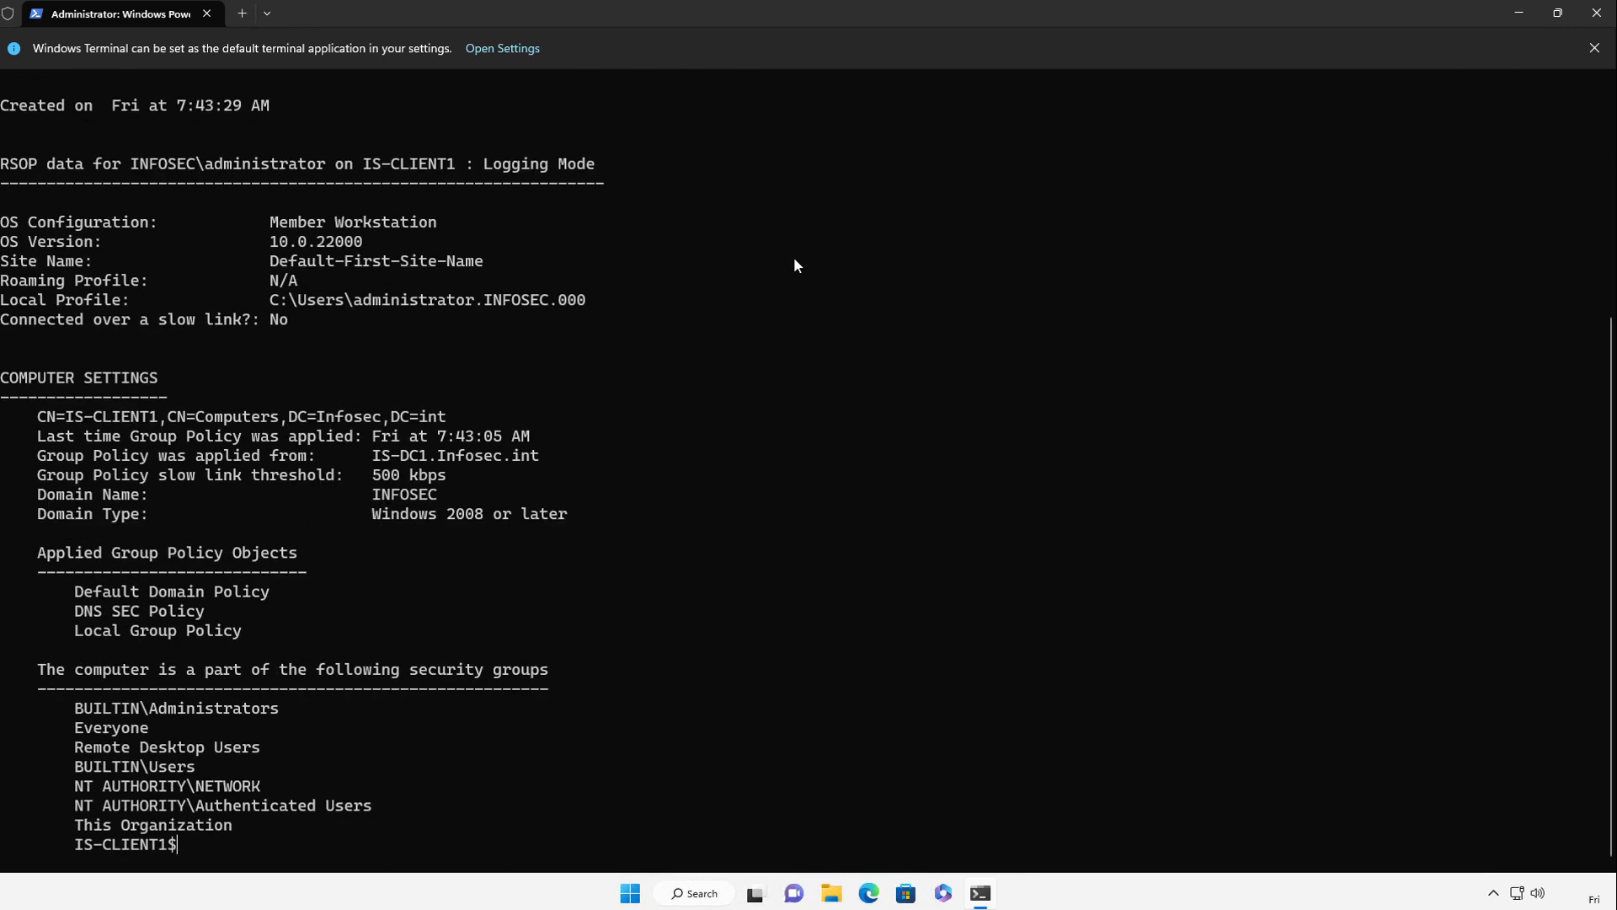
Highlight DNS SEC Policy under Applied Group Policy Objects, then clear the screen with cls.
scroll(752, 364, "up", 10)
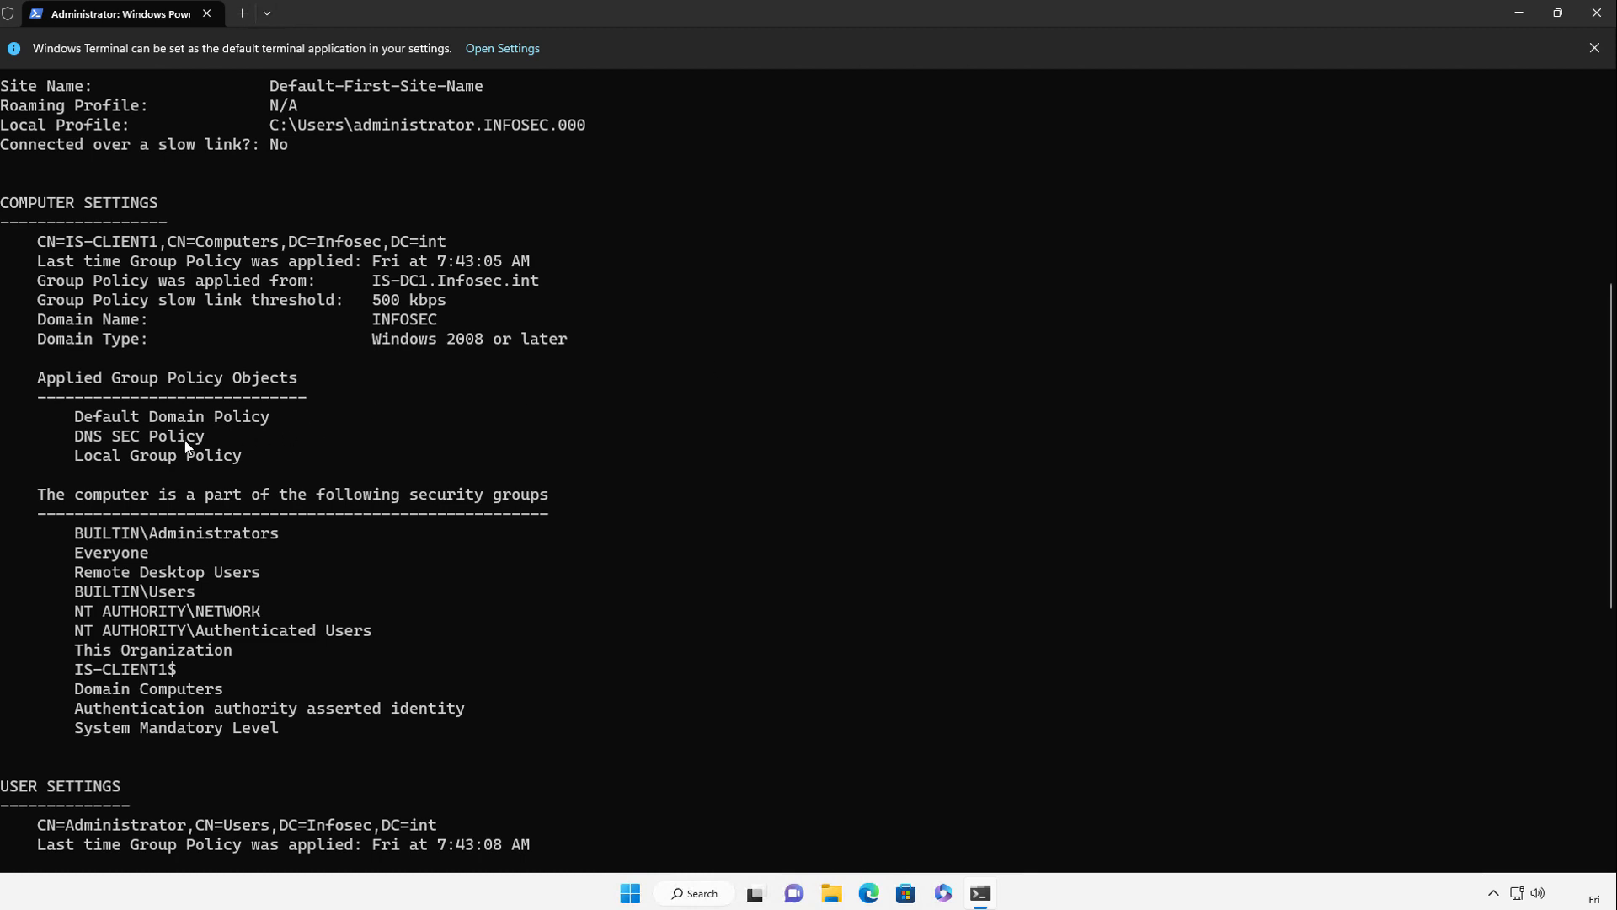
left_click_drag(75, 438, 233, 438)
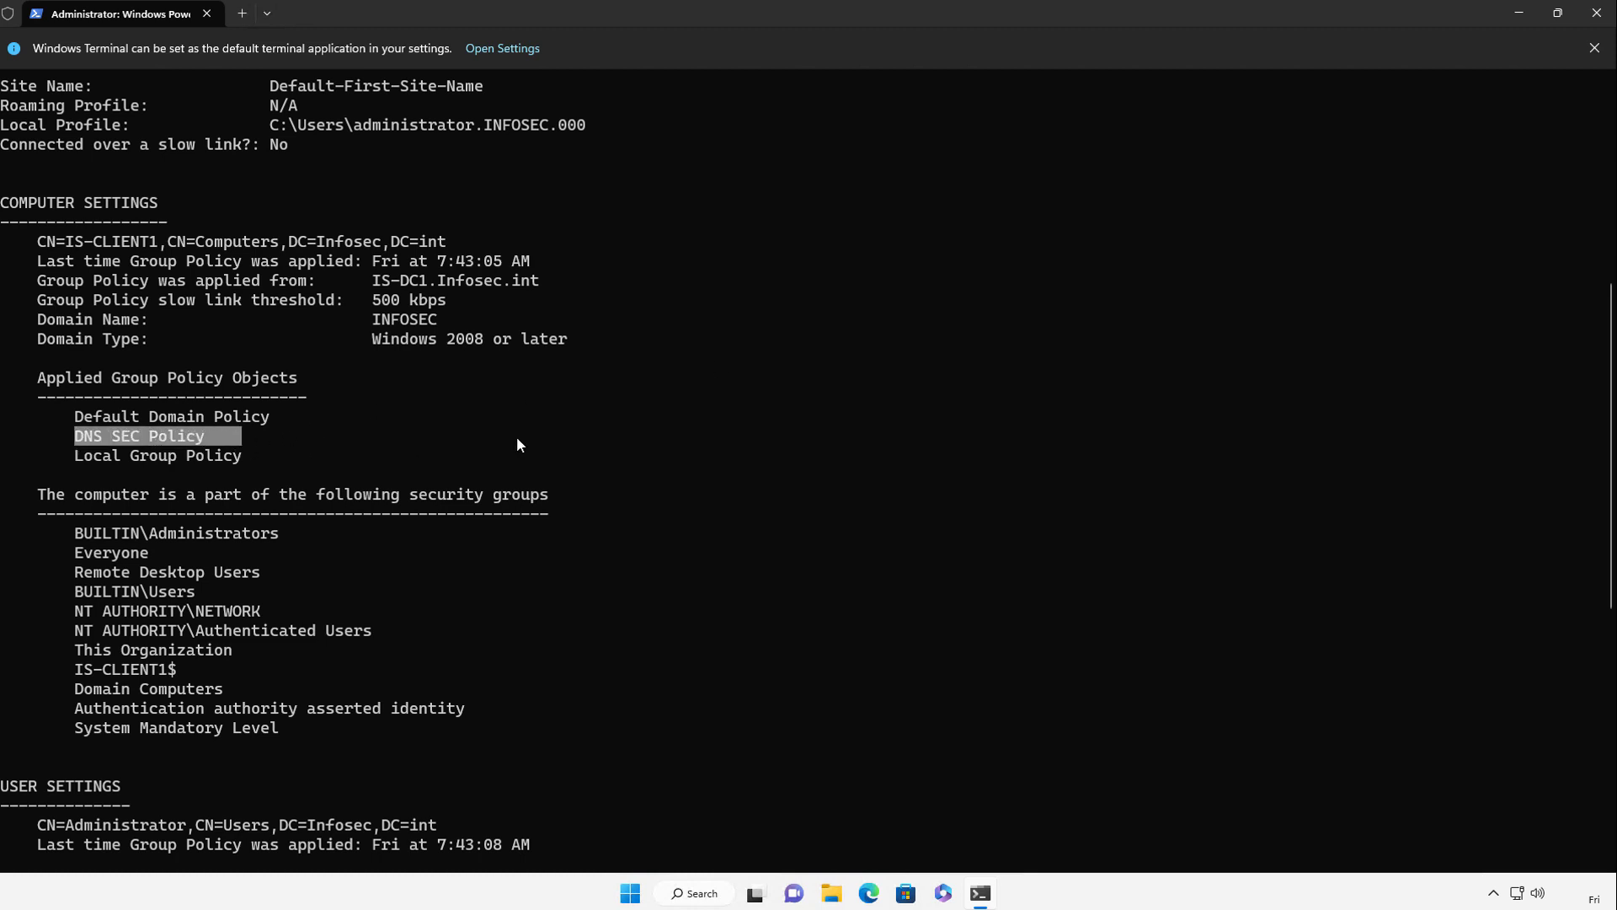
key("ctrl+c")
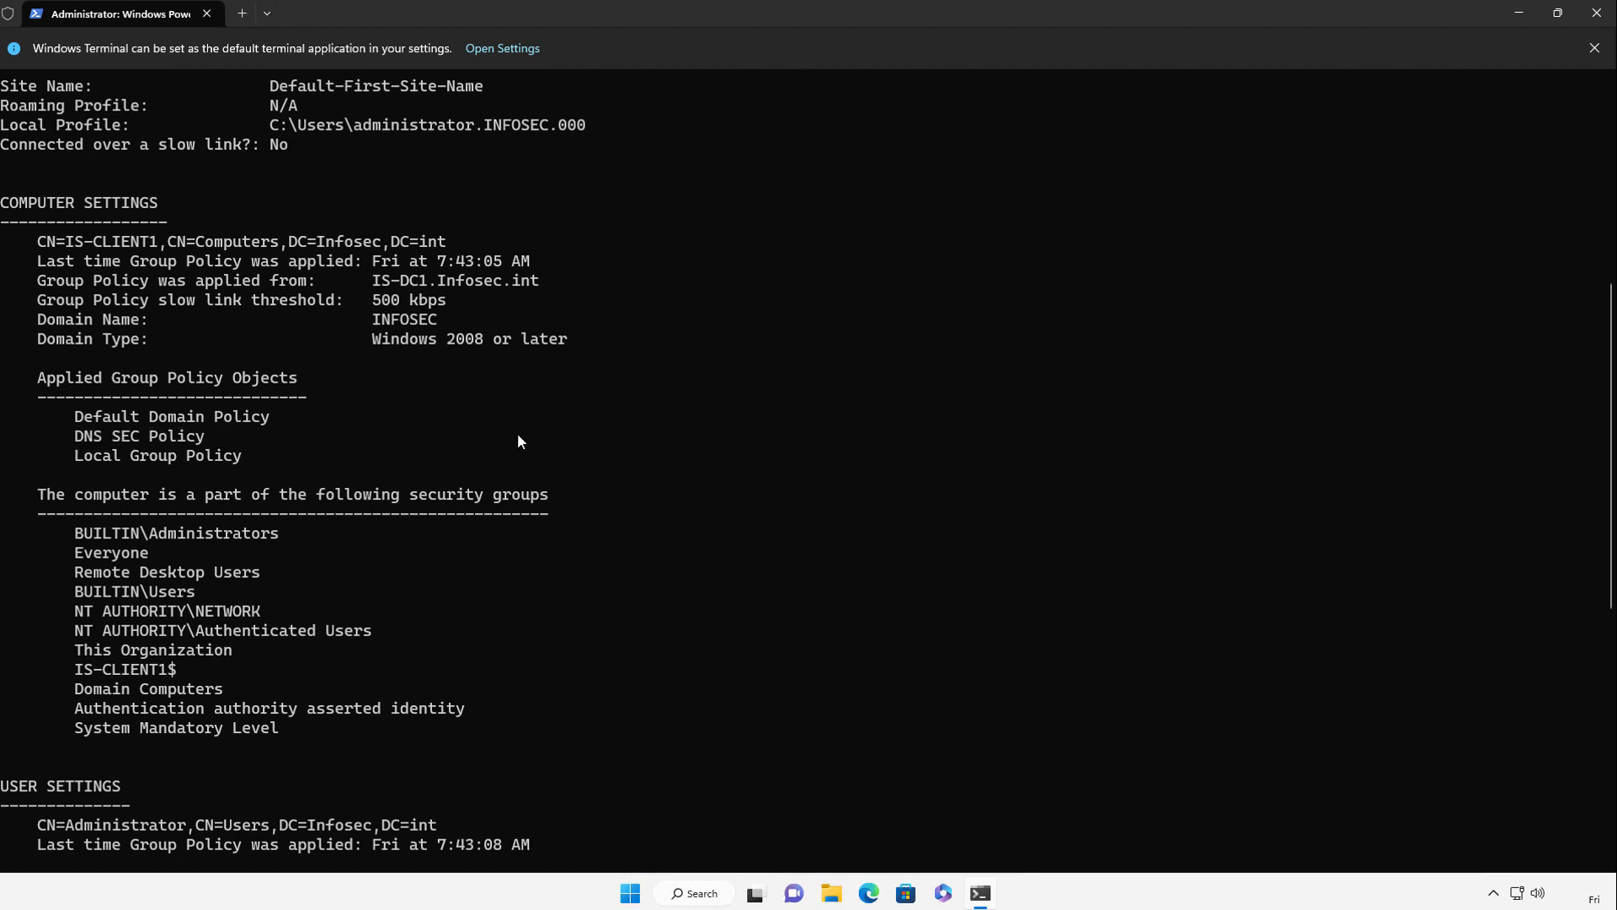
type("cls")
key("Return")
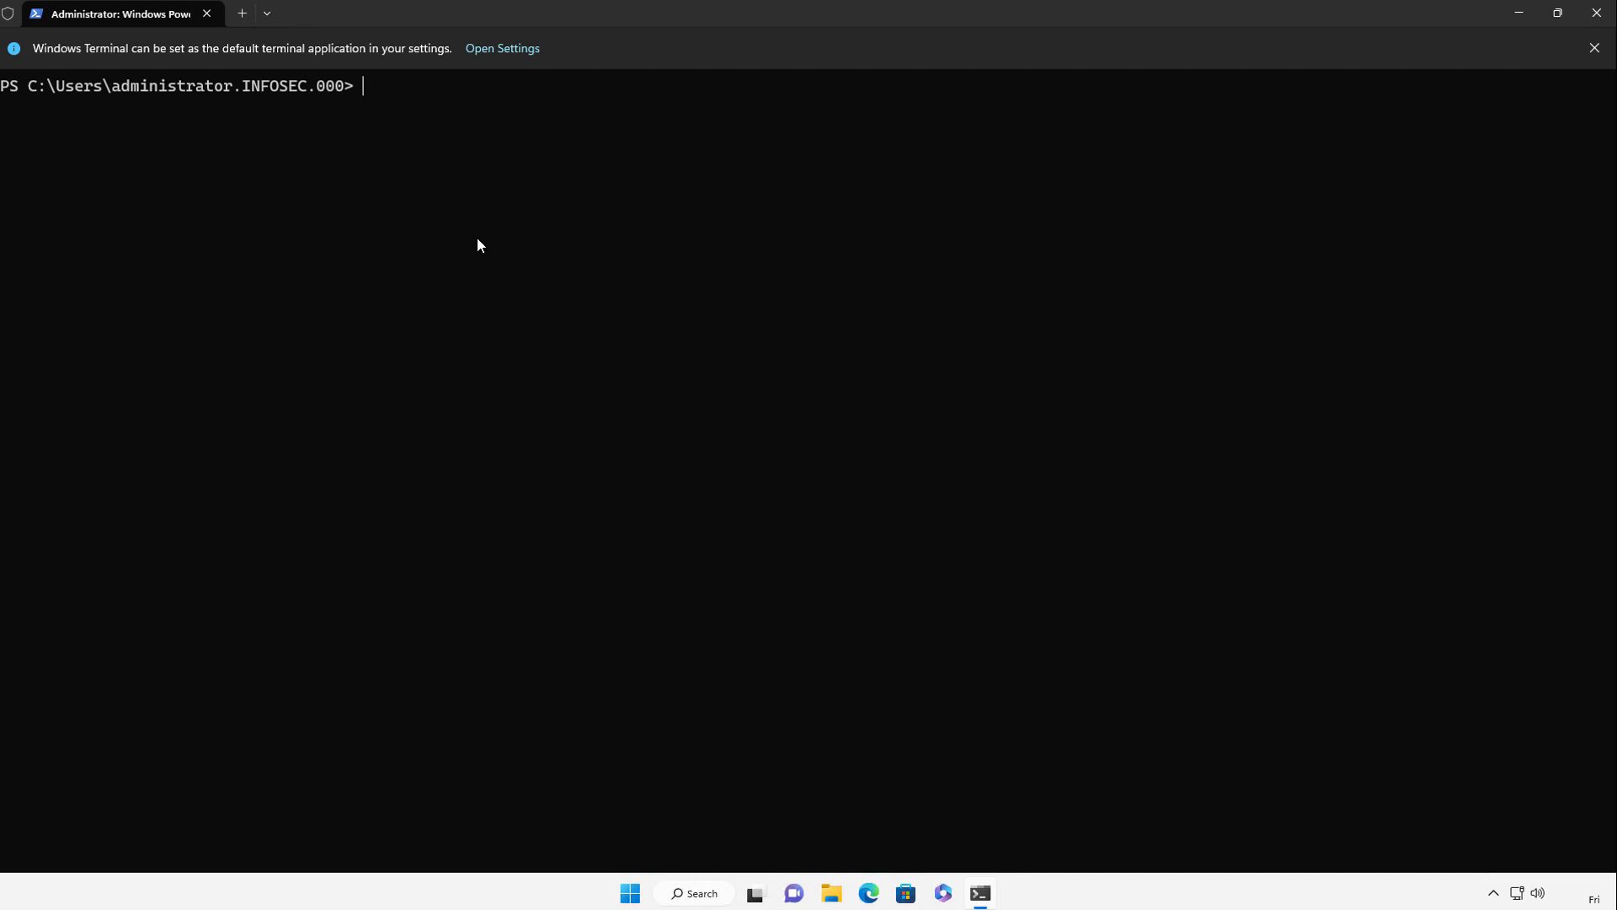
Run get-dnsclientnrptpolicy, highlight DnsSecValidationRequired True for .infosec.int, then clear the screen.
type("get-dnsclientnr")
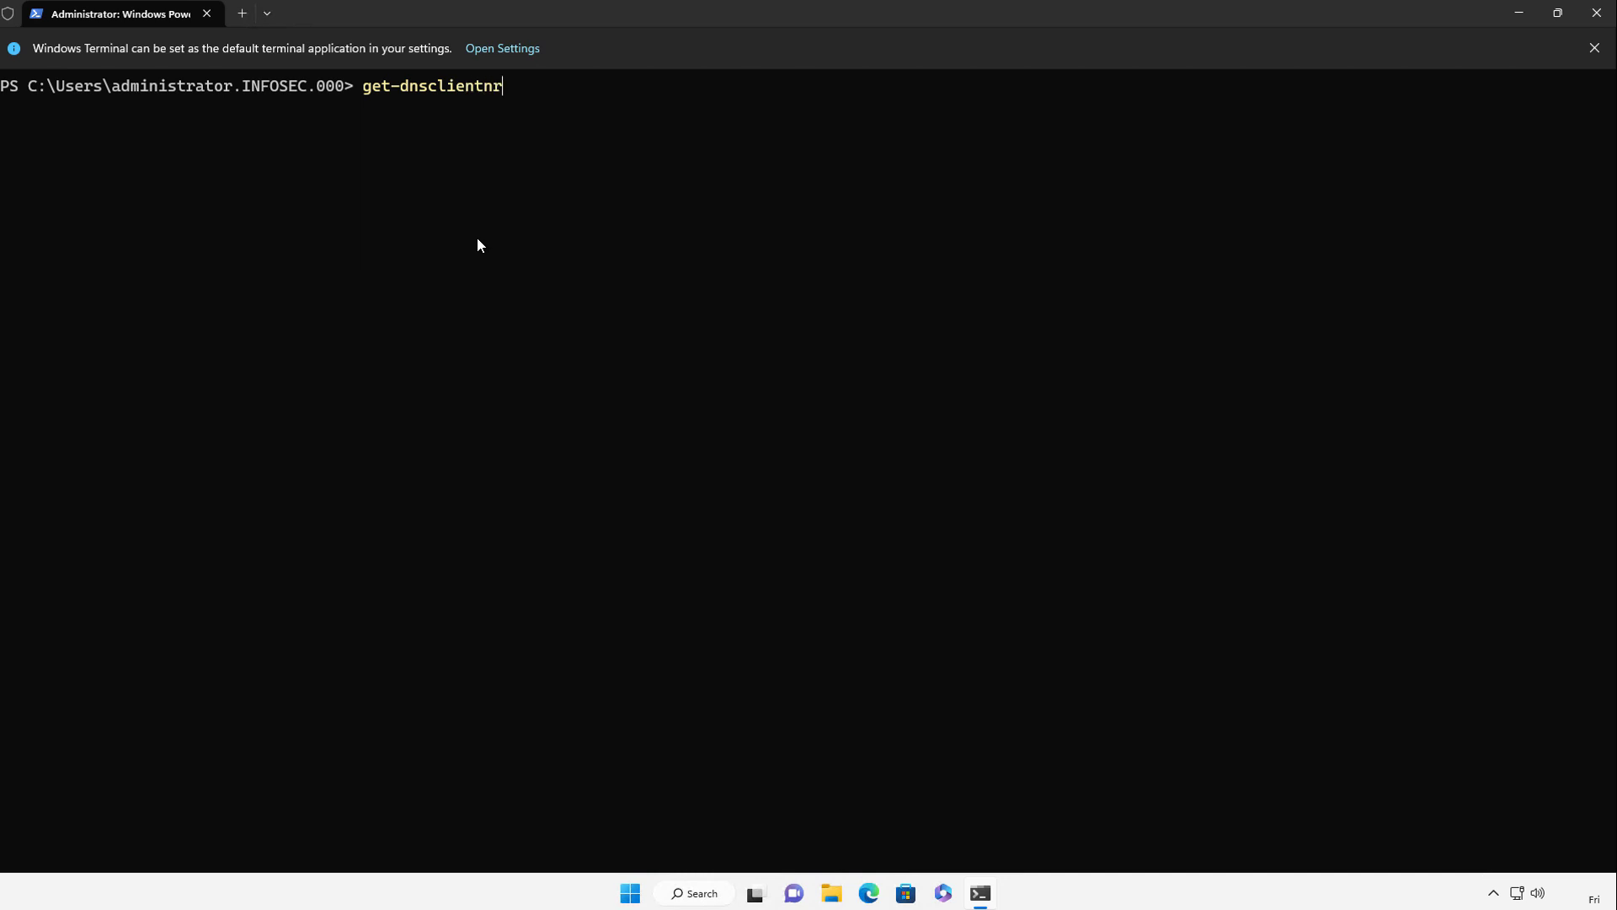
type("ptpolicy")
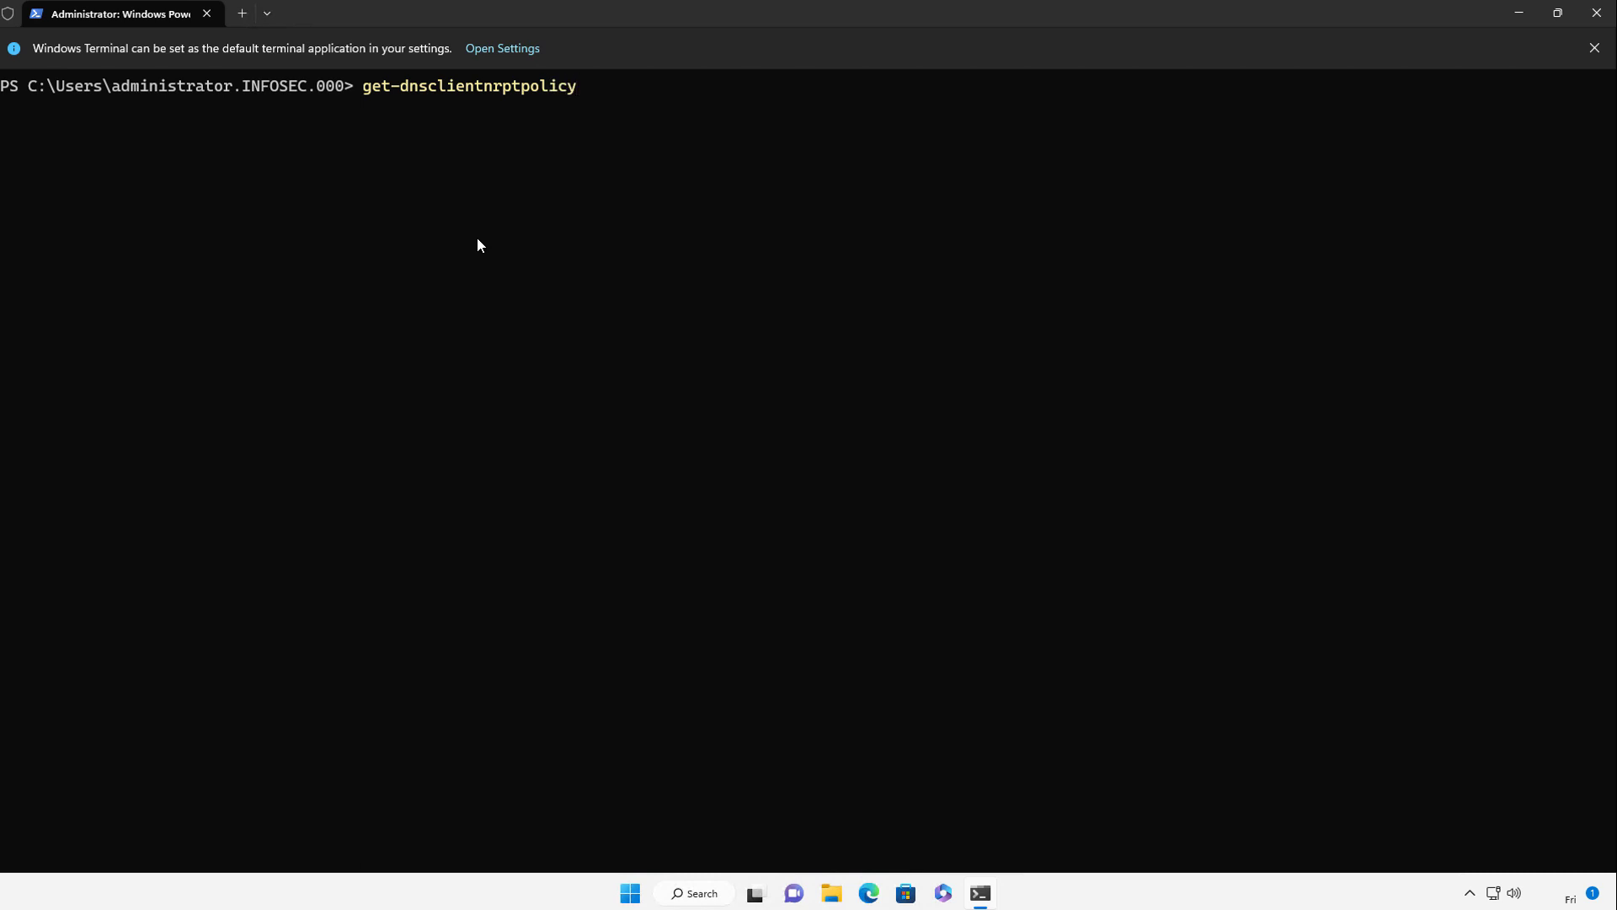
key("Return")
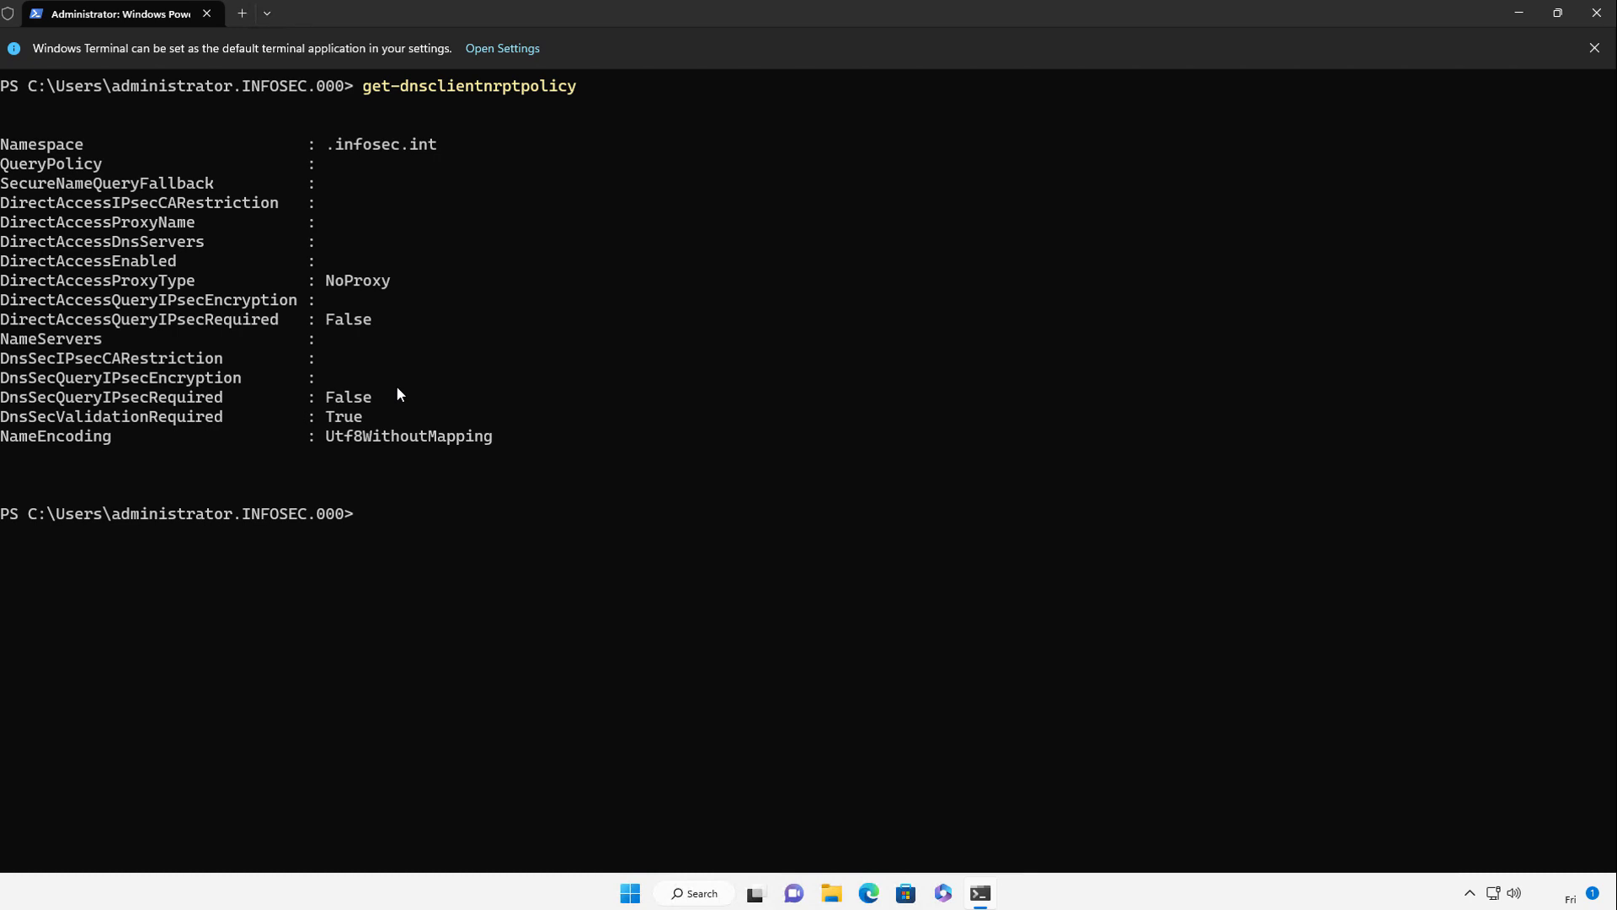
left_click_drag(381, 417, 3, 418)
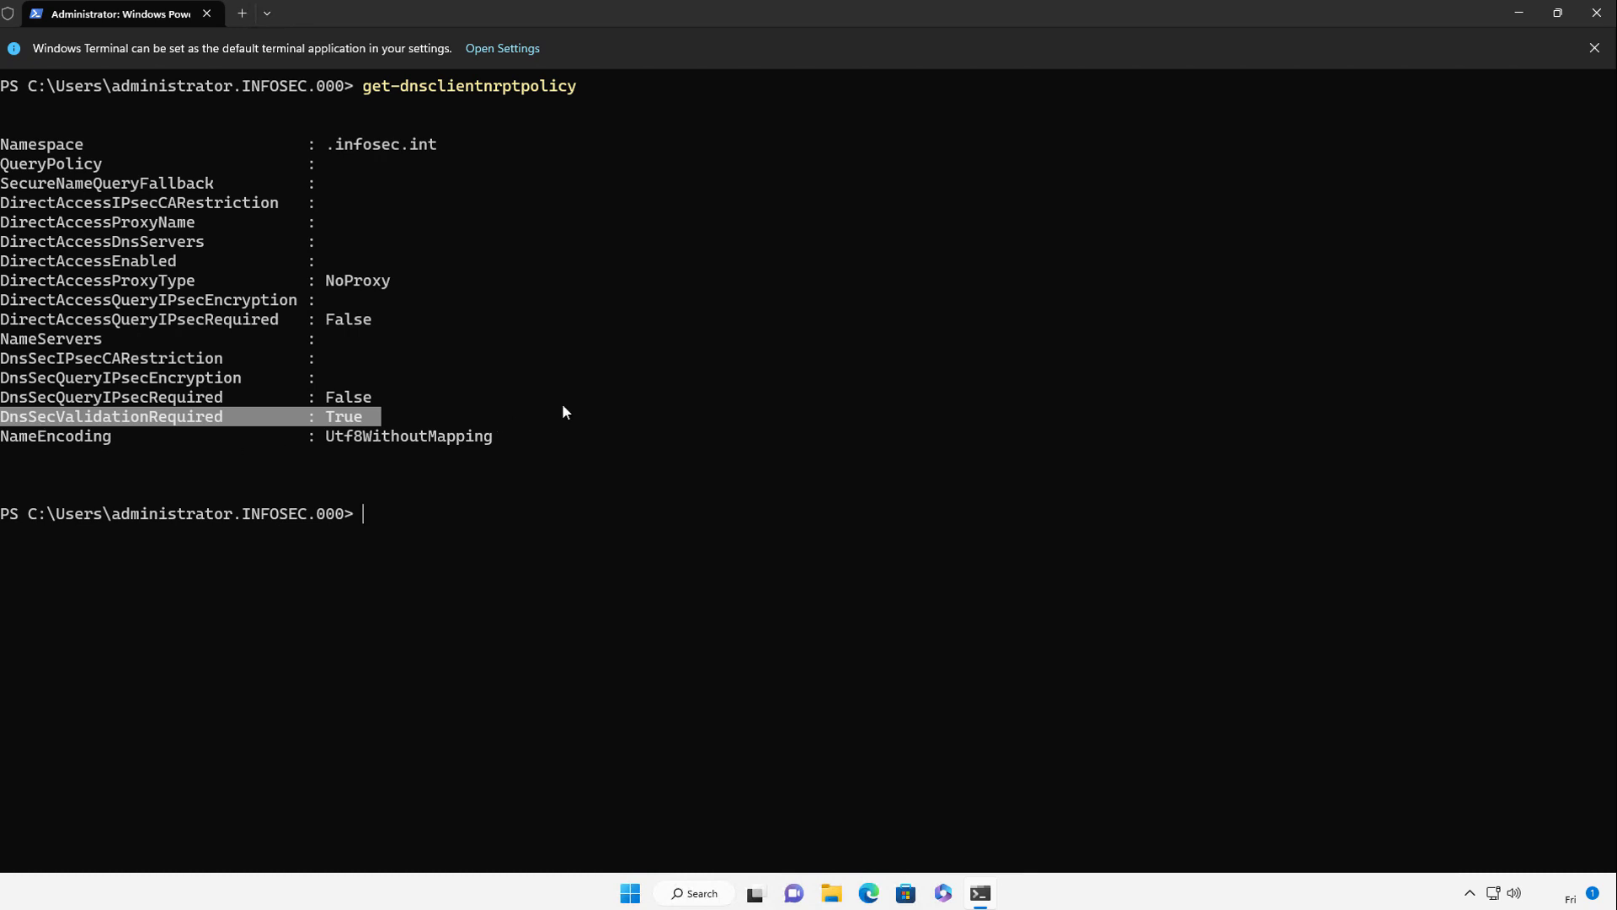
key("ctrl+l")
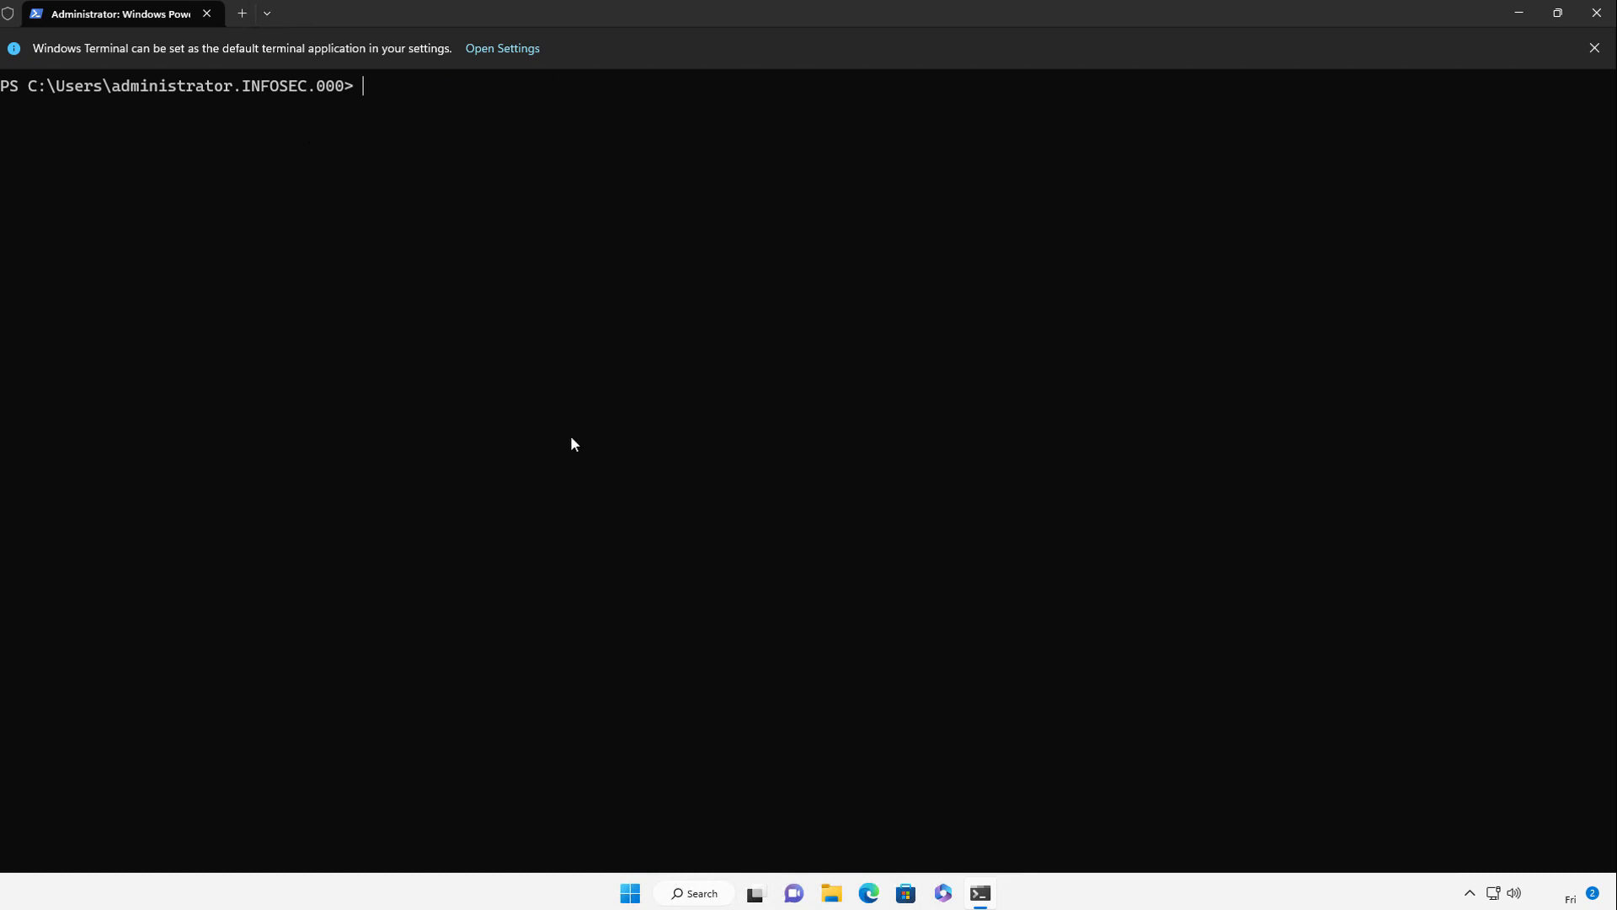
Run resolve-dnsname -name is-dc1 -type A -server is-dc1 -dnssecok to get the A record and RRSIG.
type("cls")
key("Up")
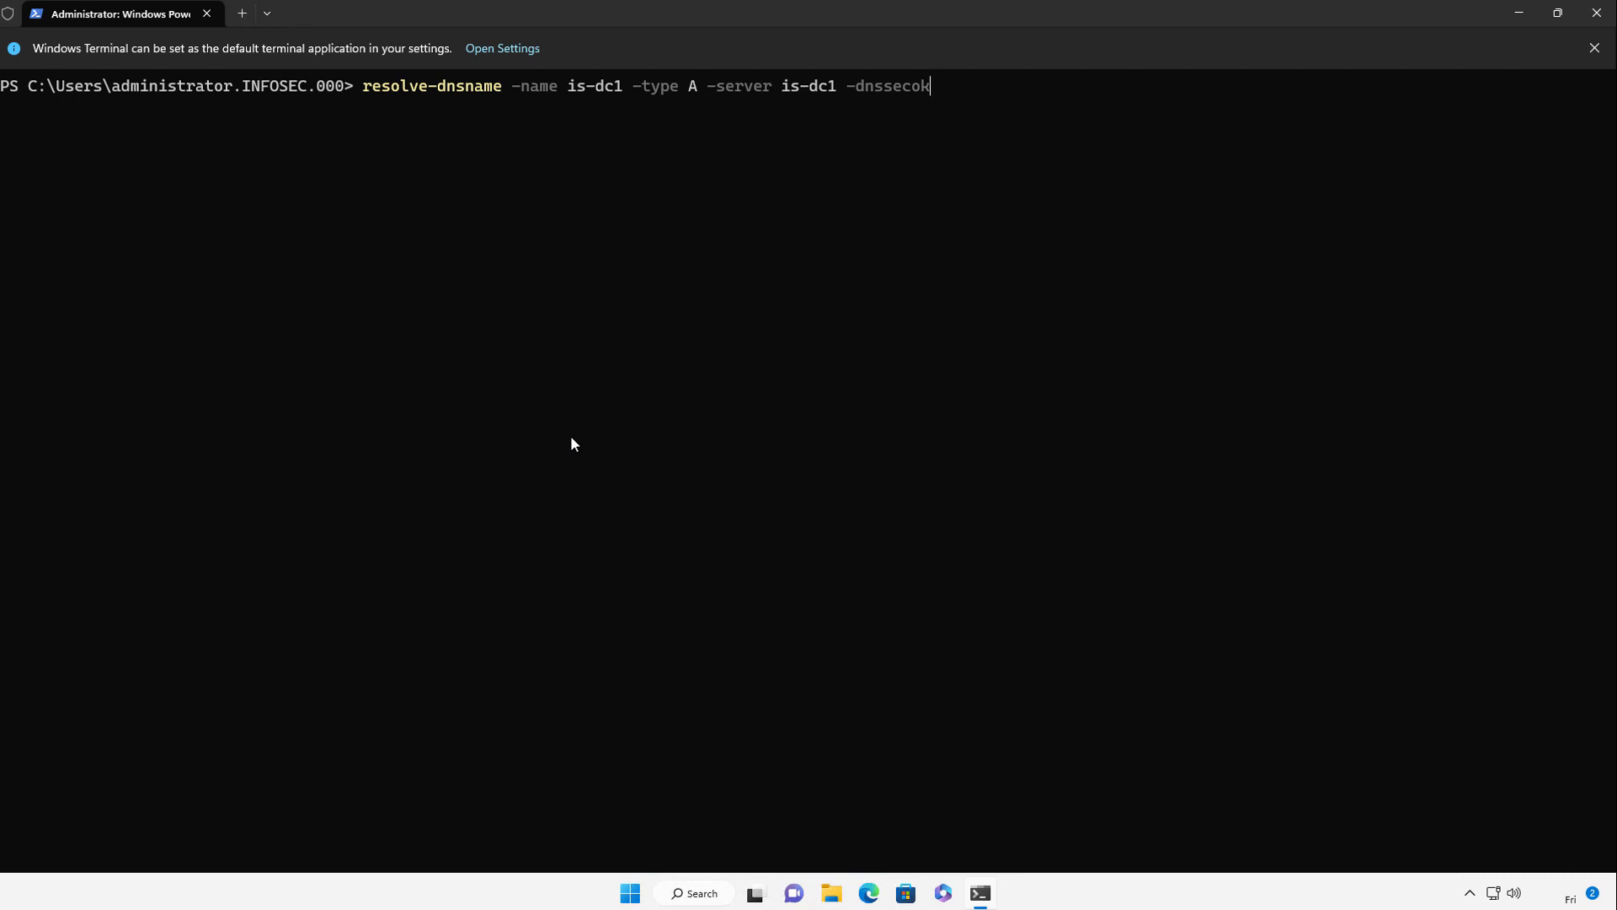
key("Return")
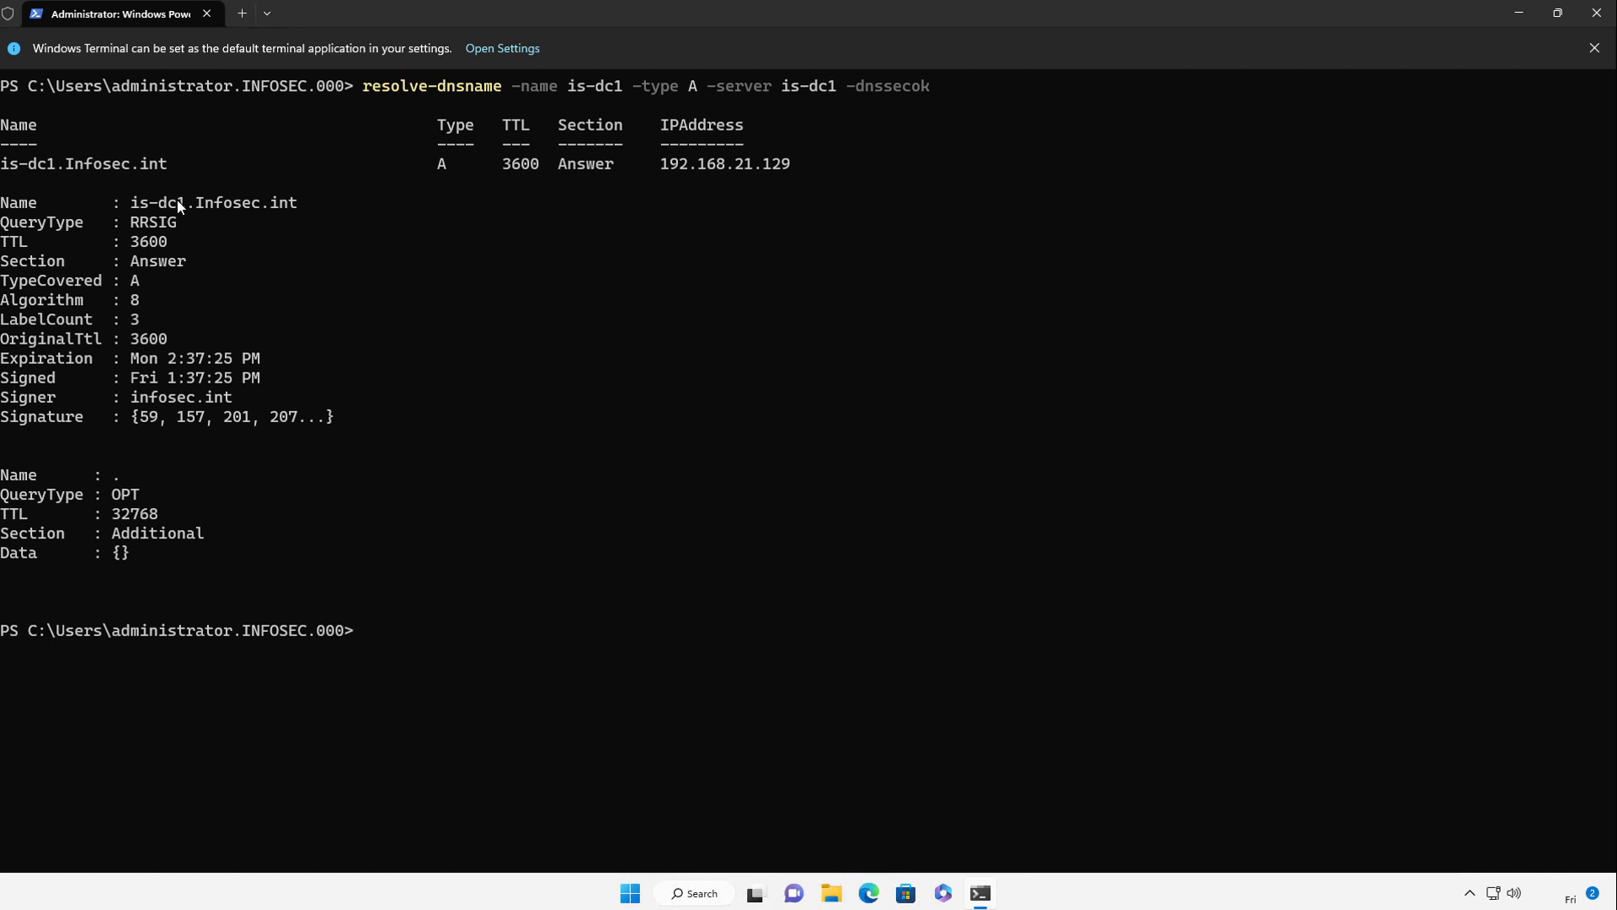
left_click_drag(306, 202, 124, 204)
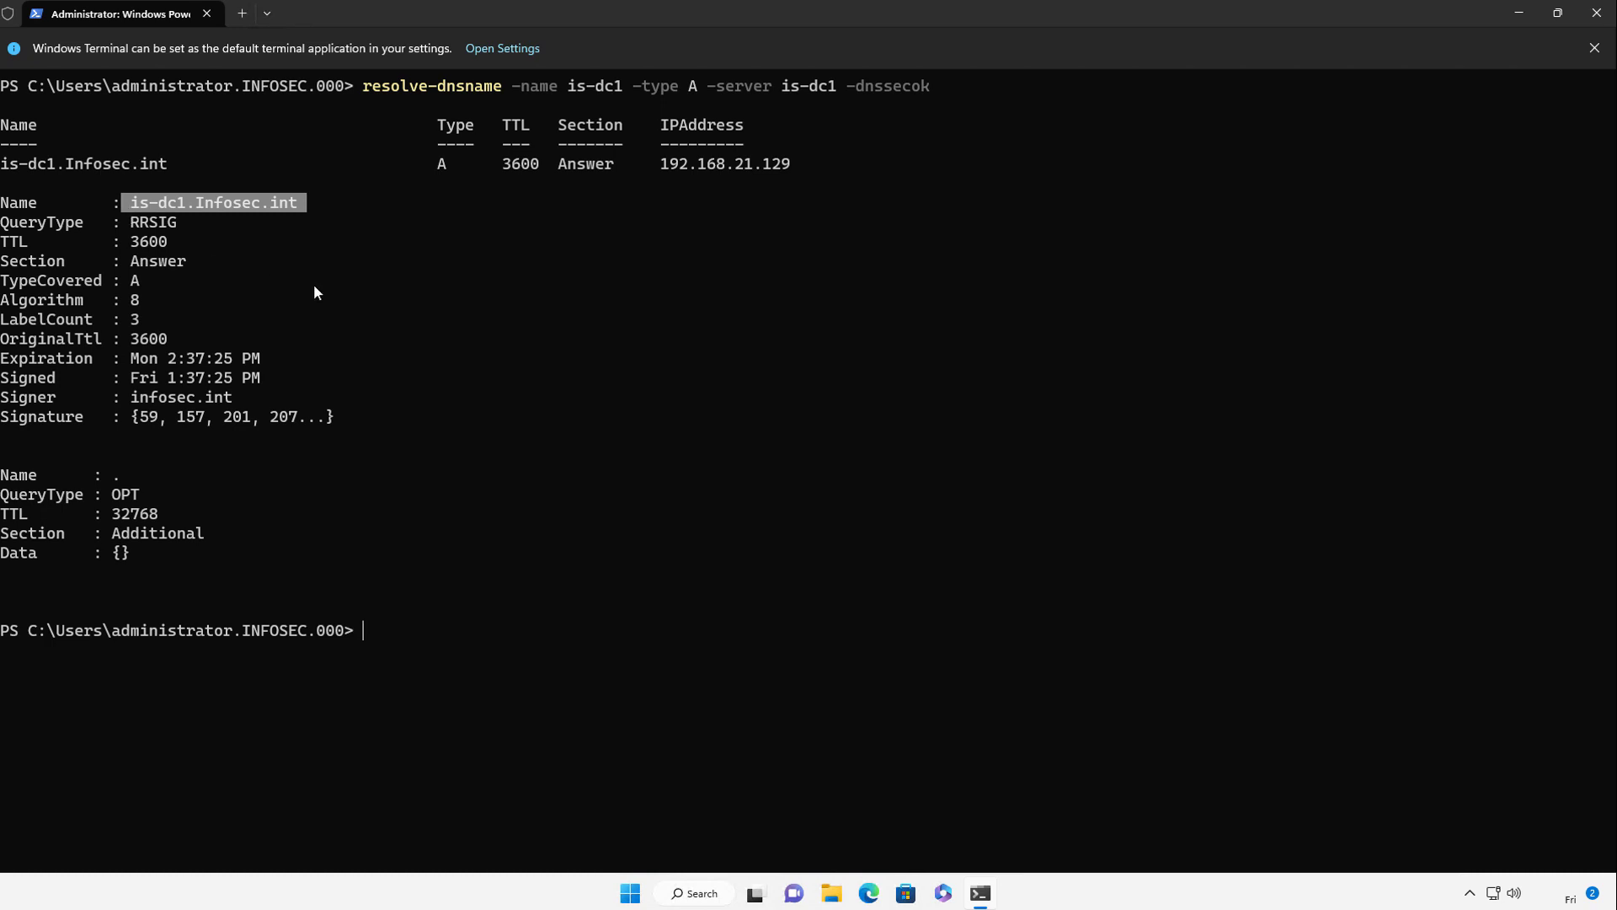
mouse_move(255, 396)
left_mouse_down()
mouse_move(111, 415)
mouse_move(126, 402)
left_mouse_up()
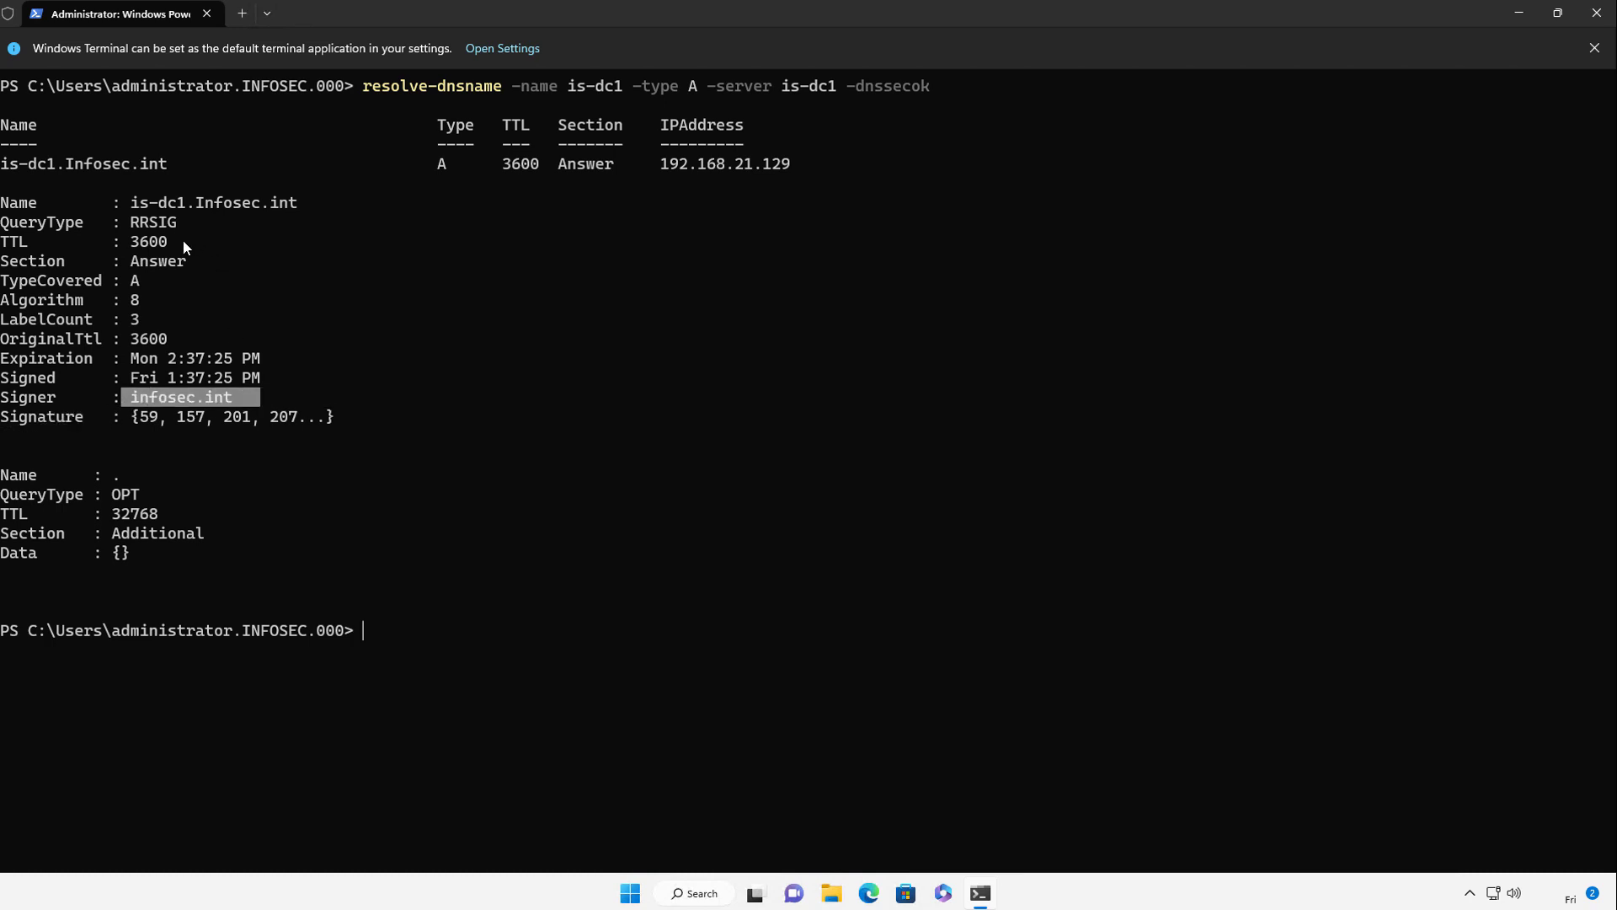
left_click_drag(132, 242, 196, 342)
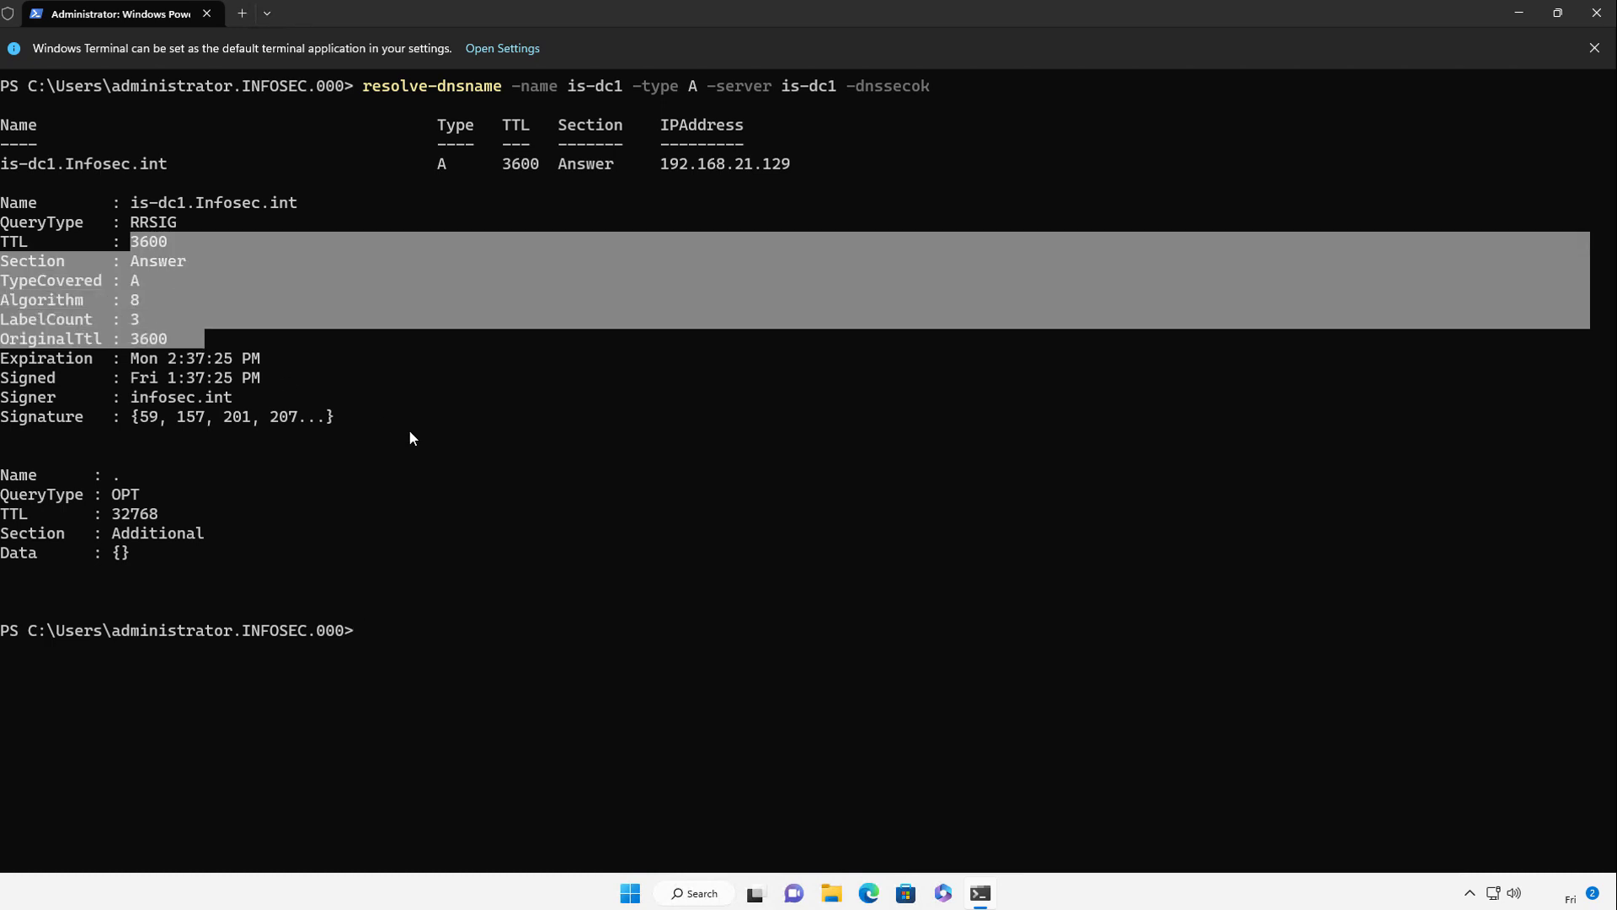
left_click(410, 437)
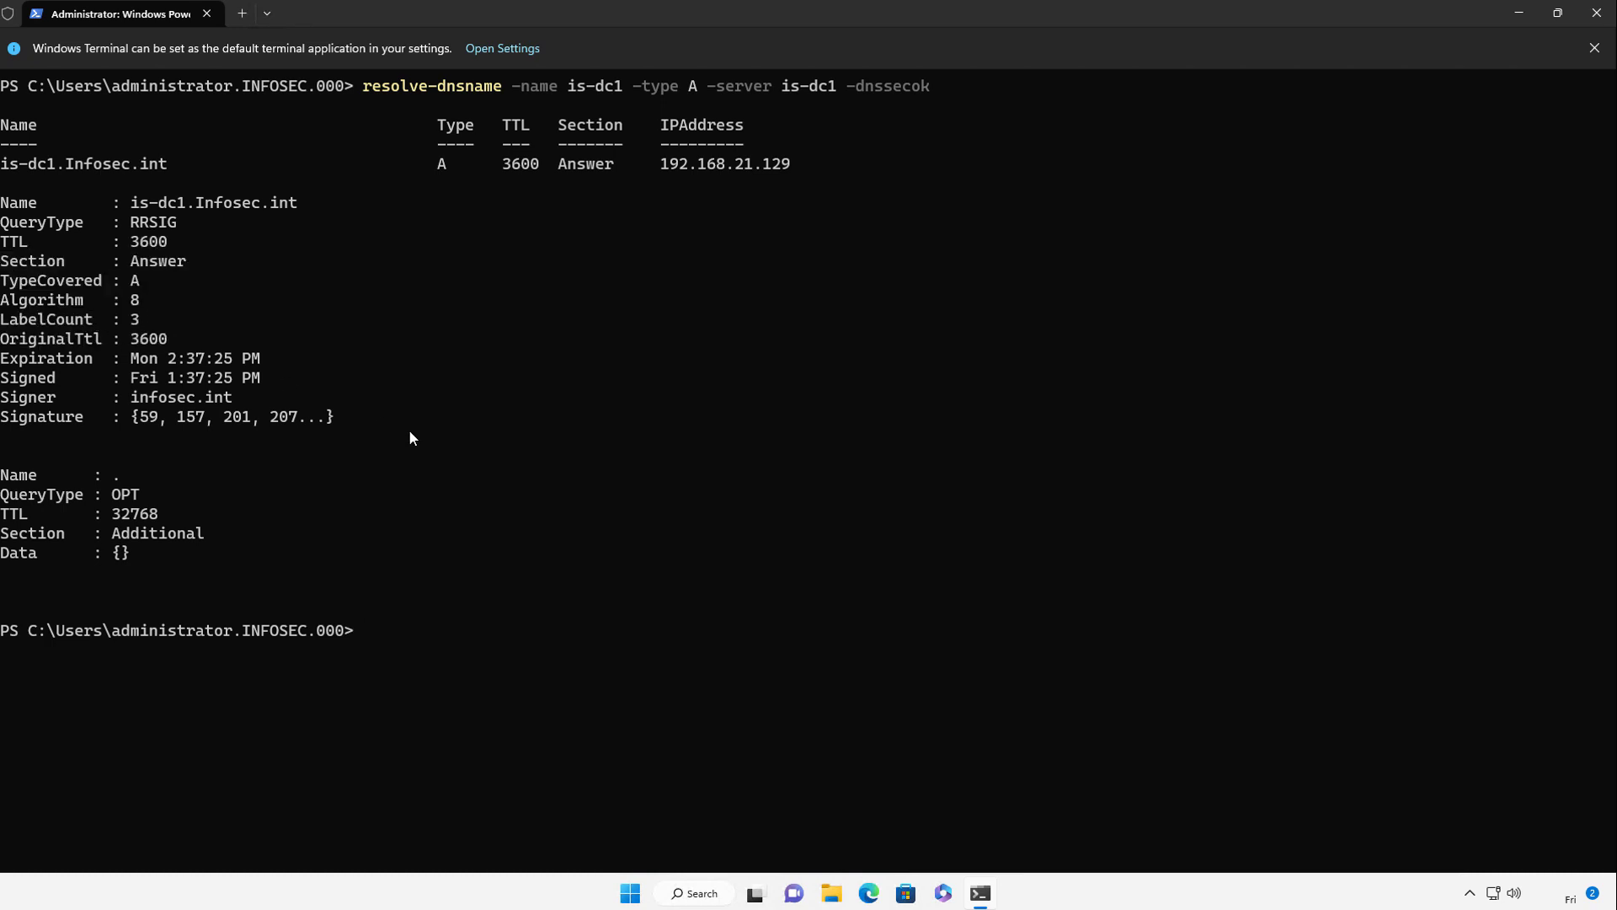